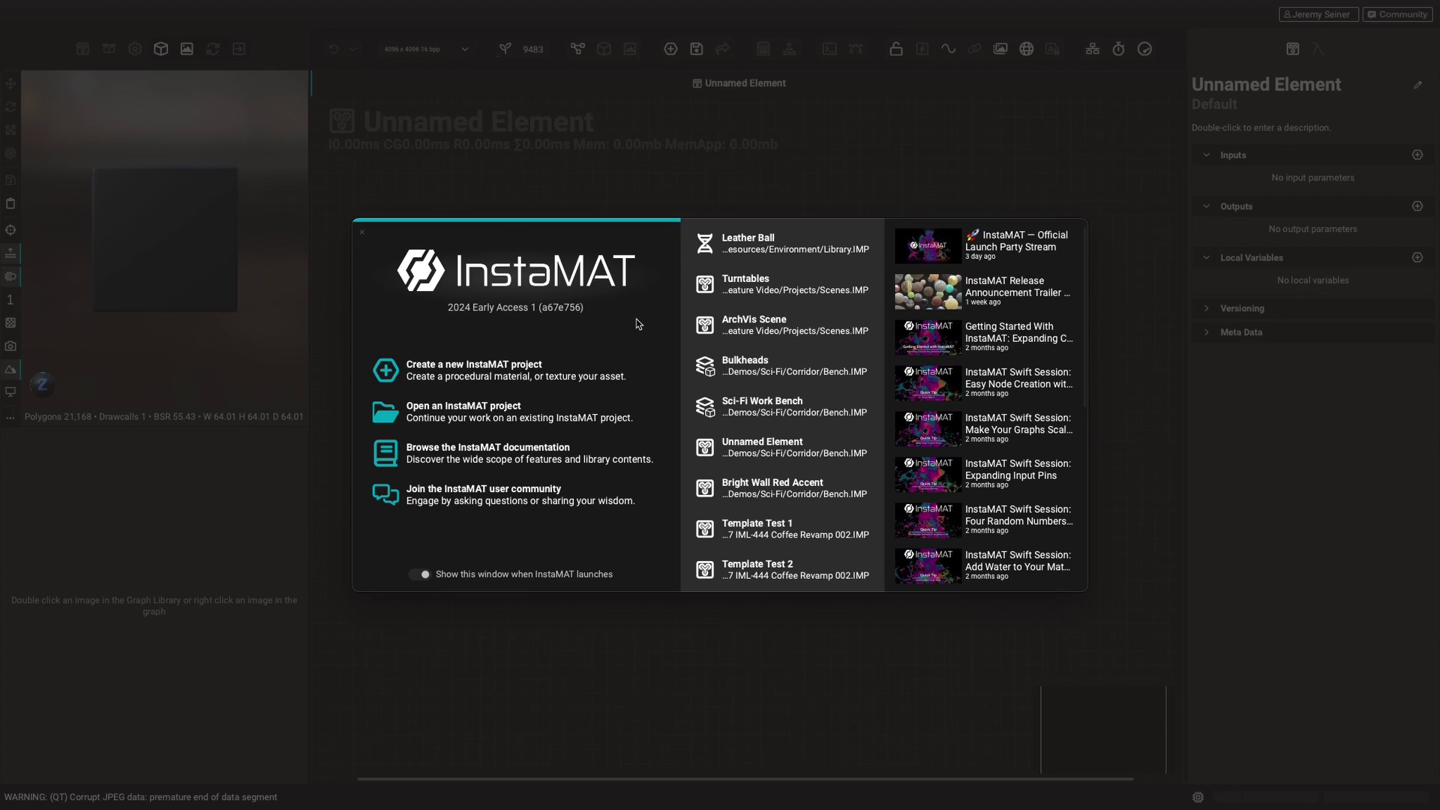
Create a new Element Graph project without a template
left_click(535, 368)
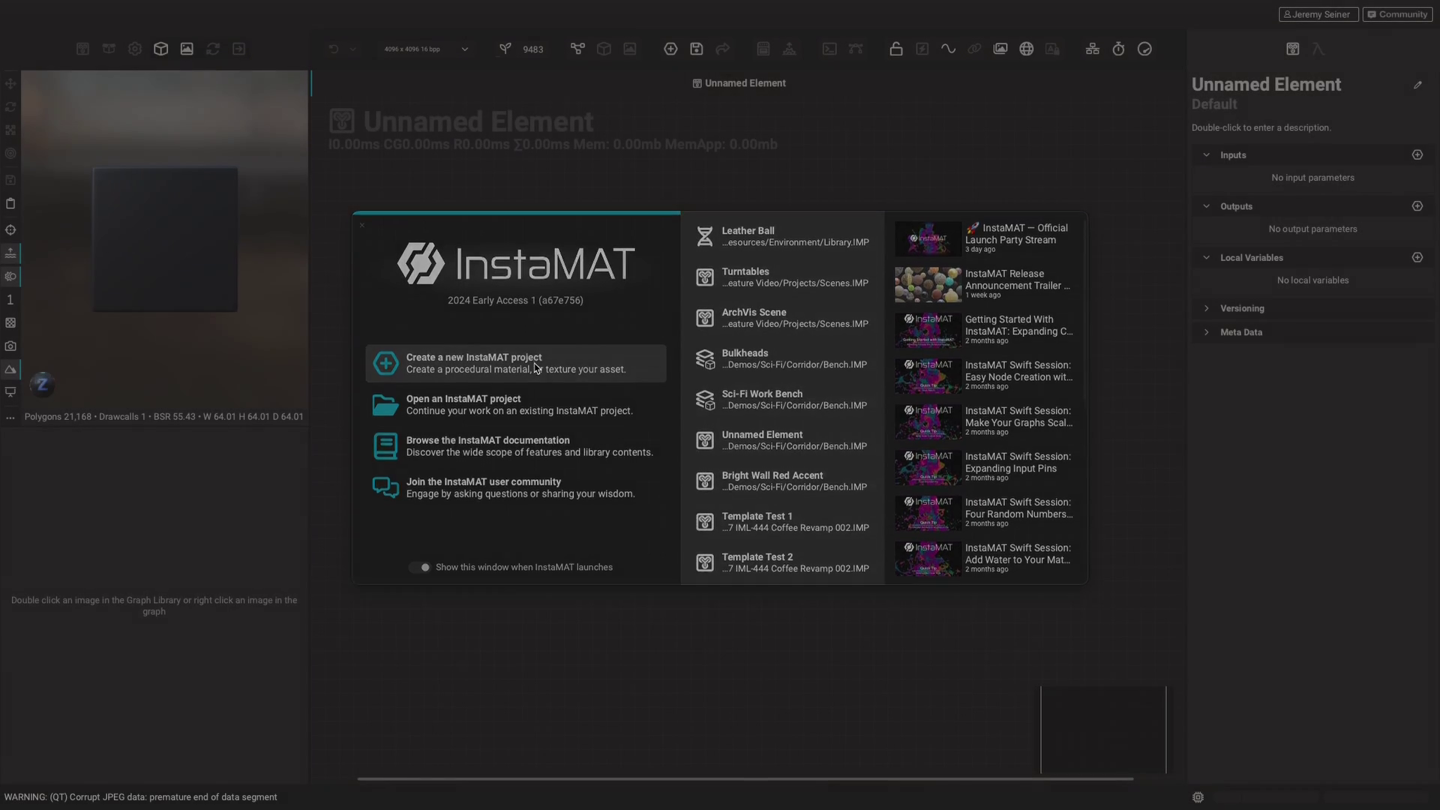
left_click(535, 368)
left_click(503, 435)
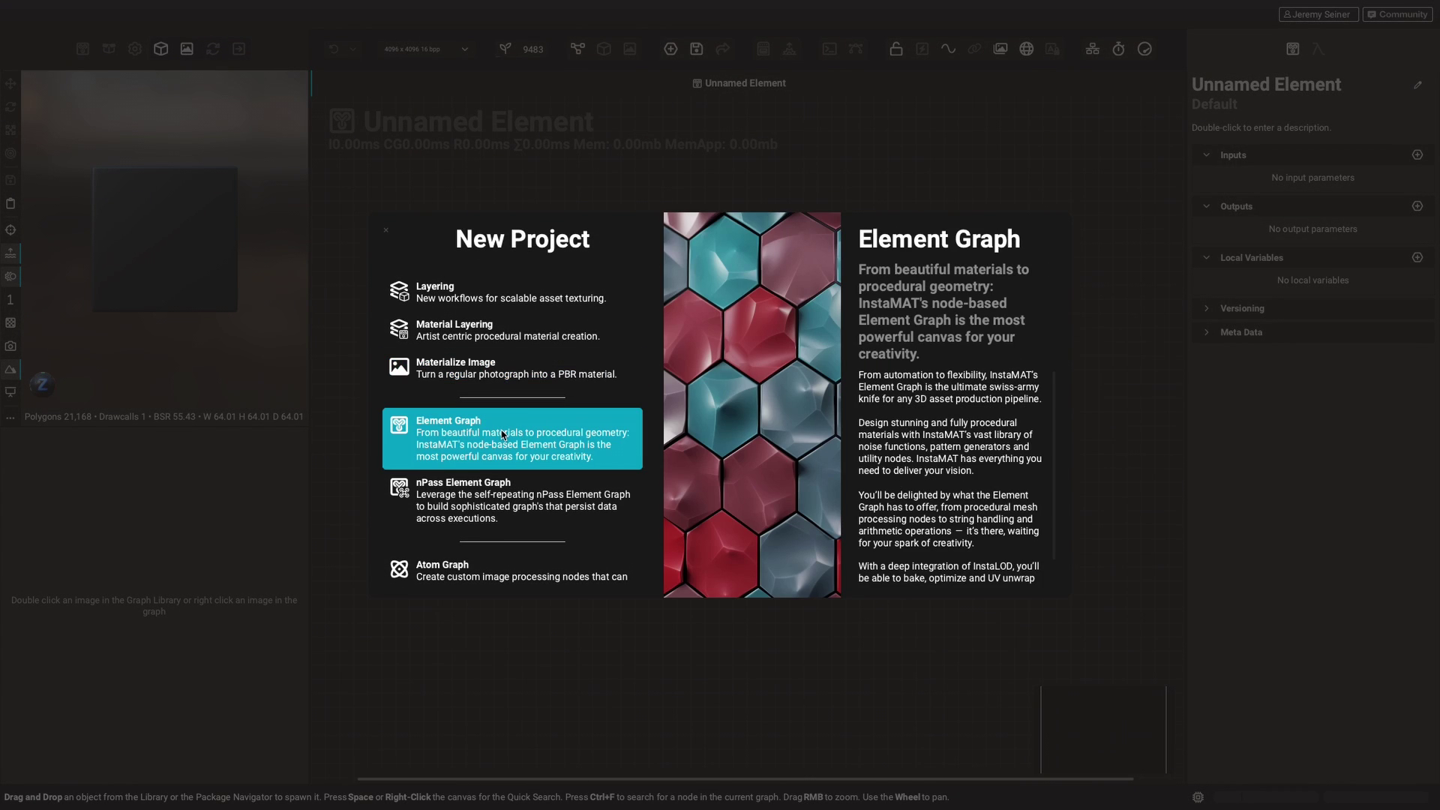
left_click(502, 435)
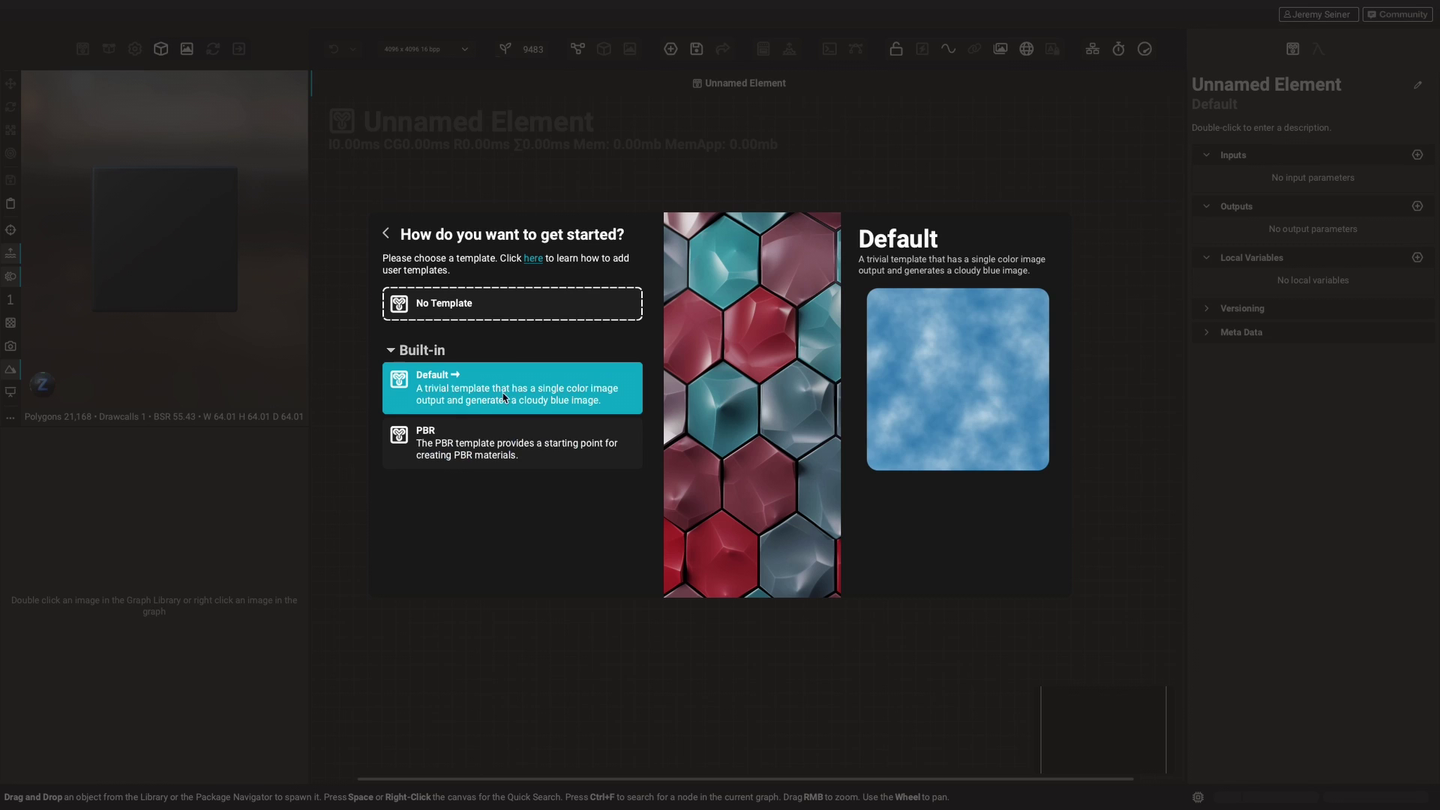
left_click(510, 313)
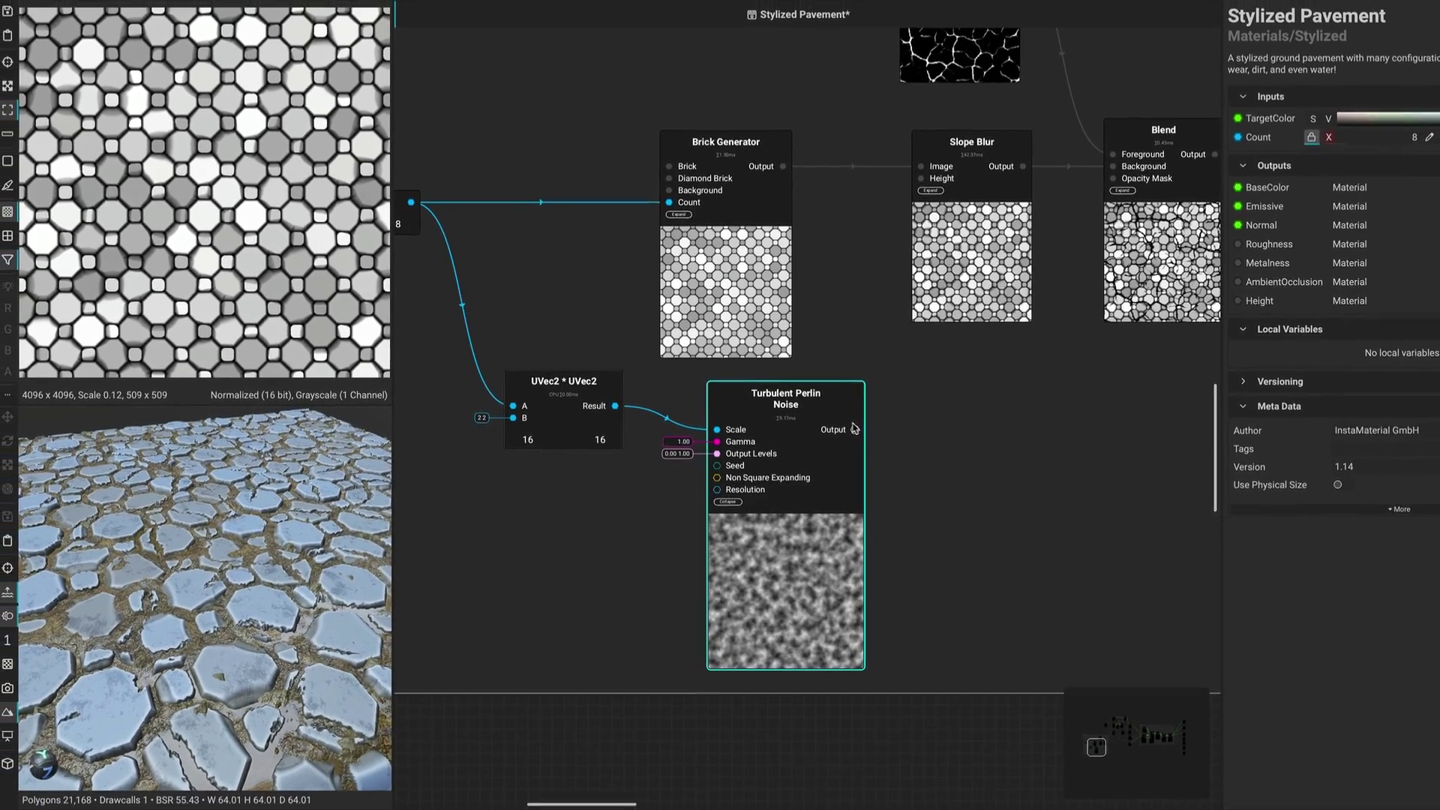
left_click_drag(896, 413, 974, 86)
left_click_drag(913, 187, 914, 188)
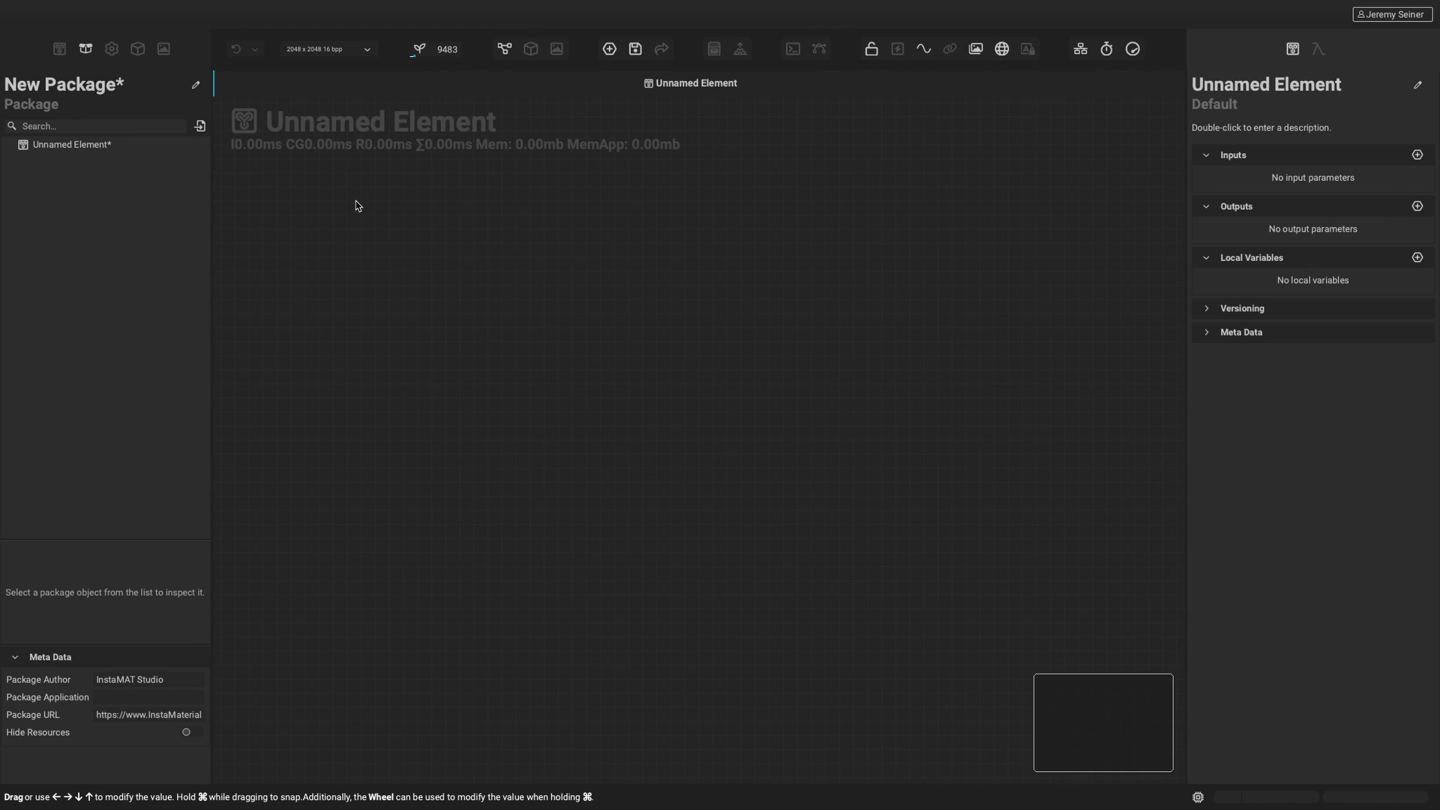
Open the graph library and look through the Effects subcategories, including Blur, Distance Transform, FloodFill, Height, Other and Scatter
left_click(60, 49)
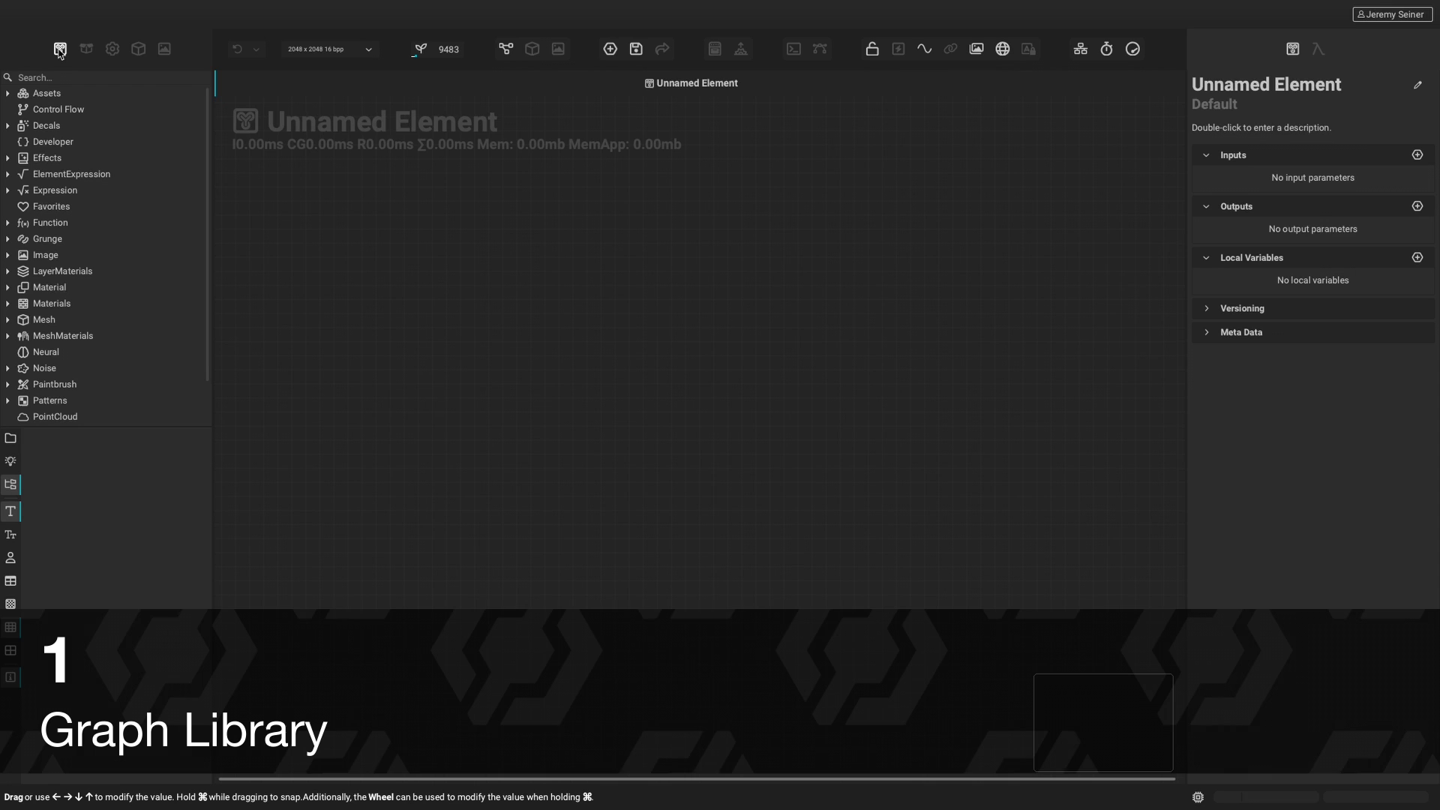
left_click(39, 157)
left_click(37, 174)
left_click(41, 190)
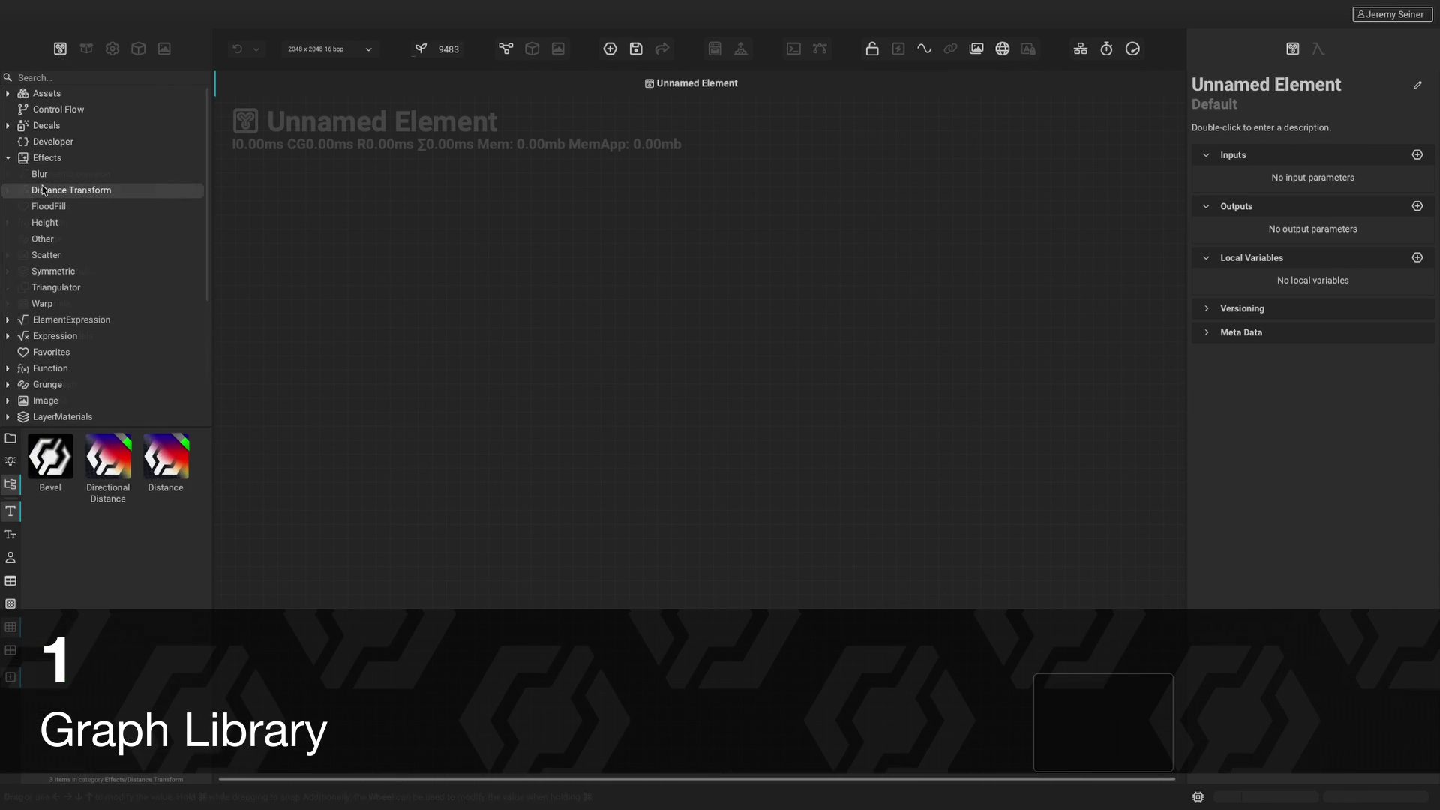
left_click(40, 207)
left_click(39, 222)
left_click(42, 239)
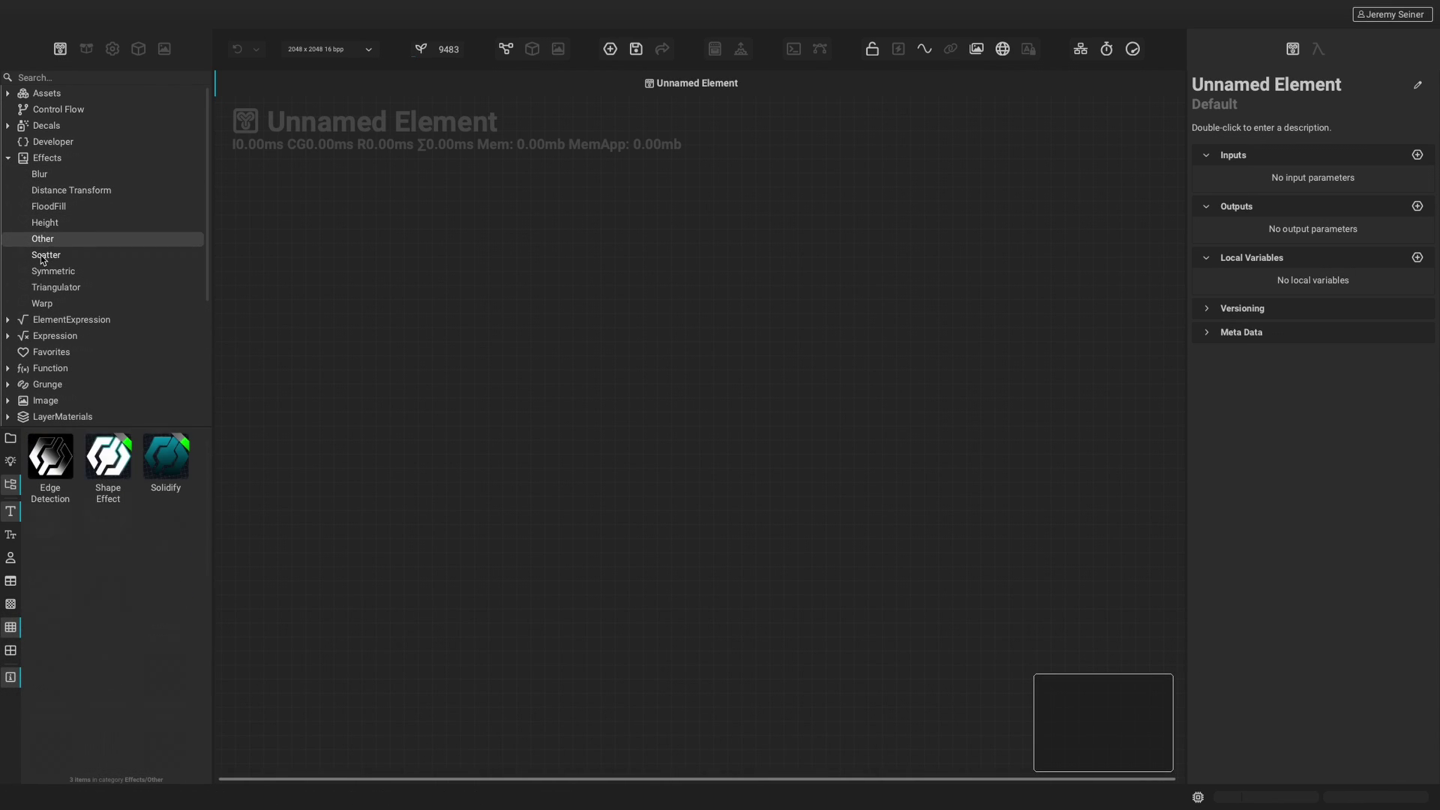
left_click(41, 254)
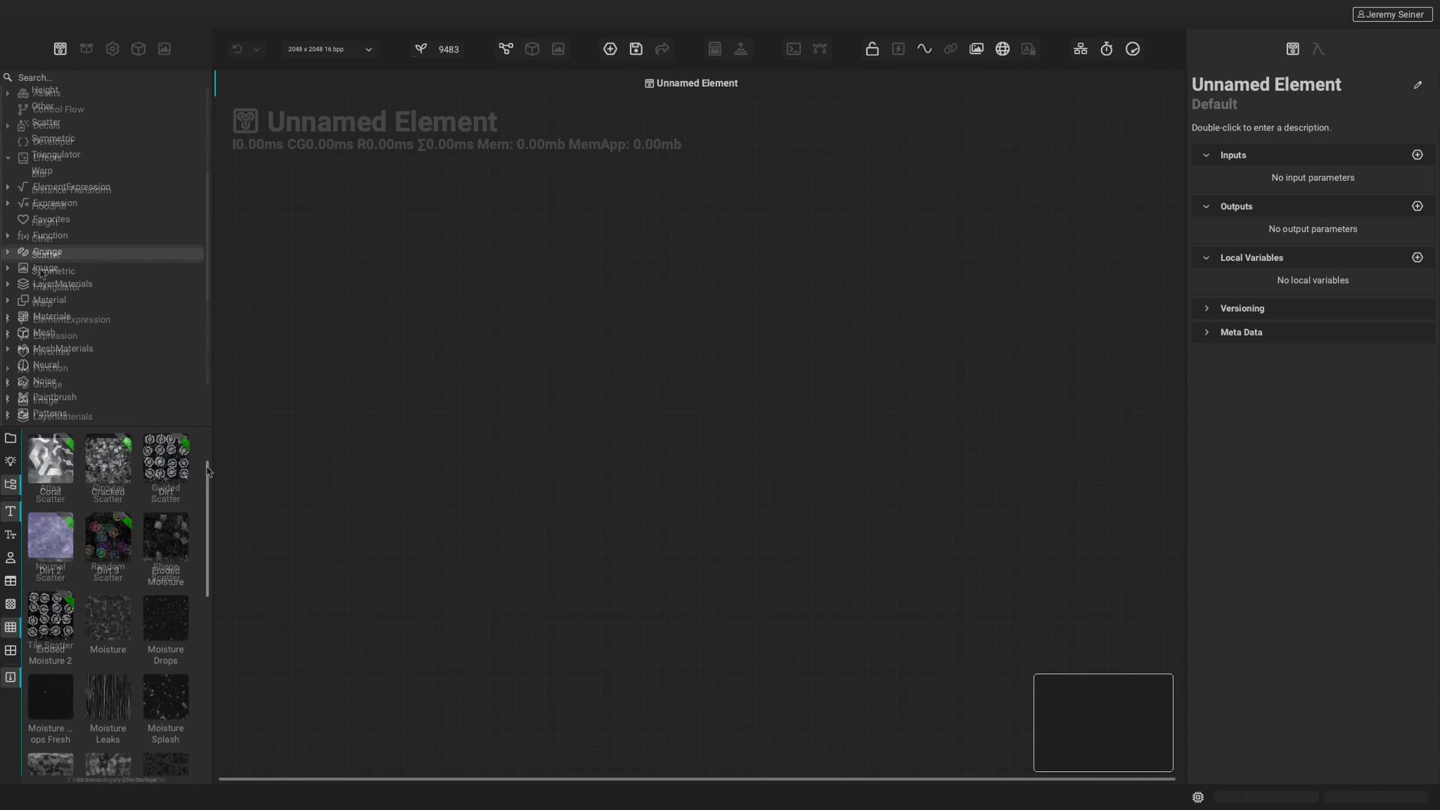
Look through the nodes in the library's Image, Mesh and Patterns categories
left_click_drag(207, 465, 207, 503)
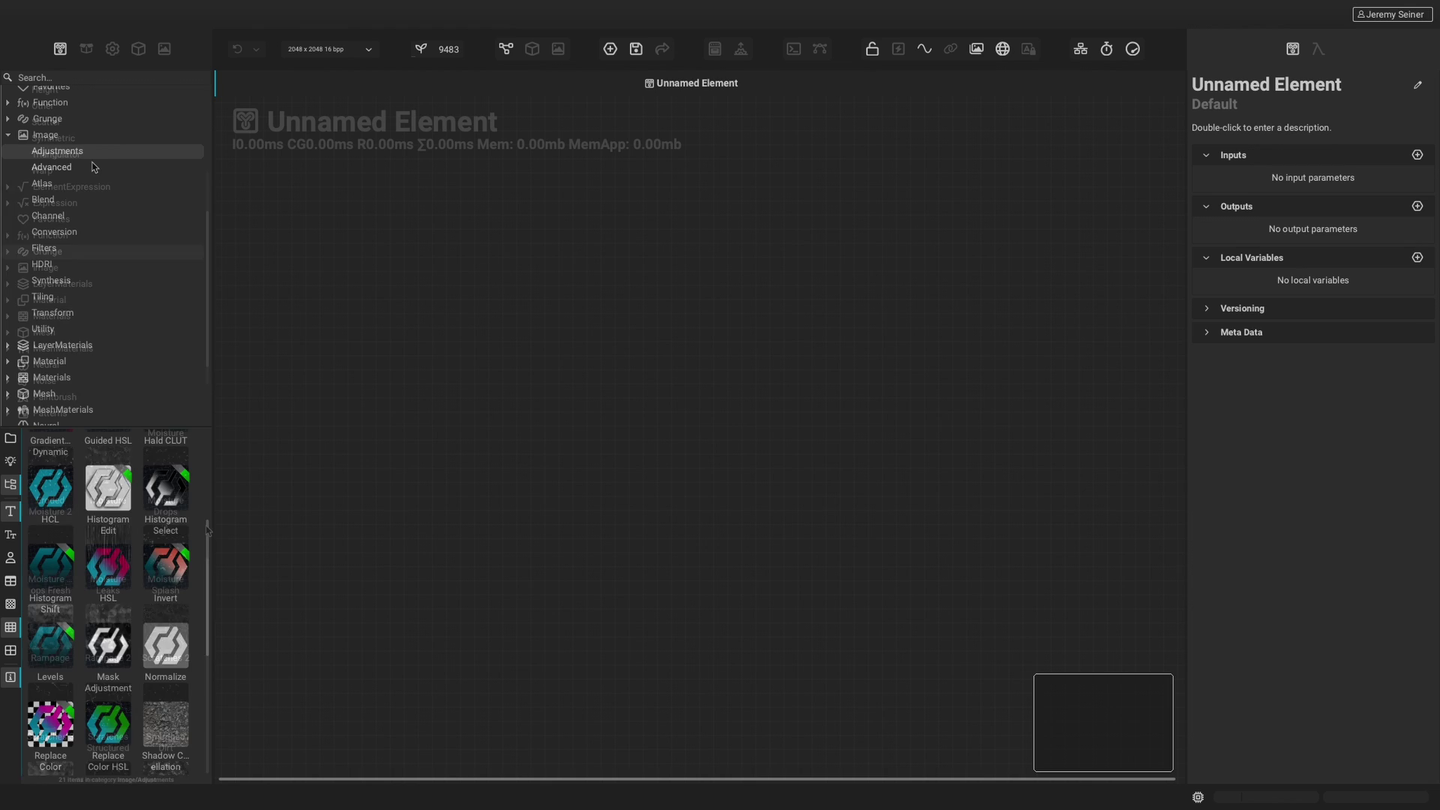
left_click(92, 167)
left_click(88, 183)
left_click(84, 198)
left_click(83, 217)
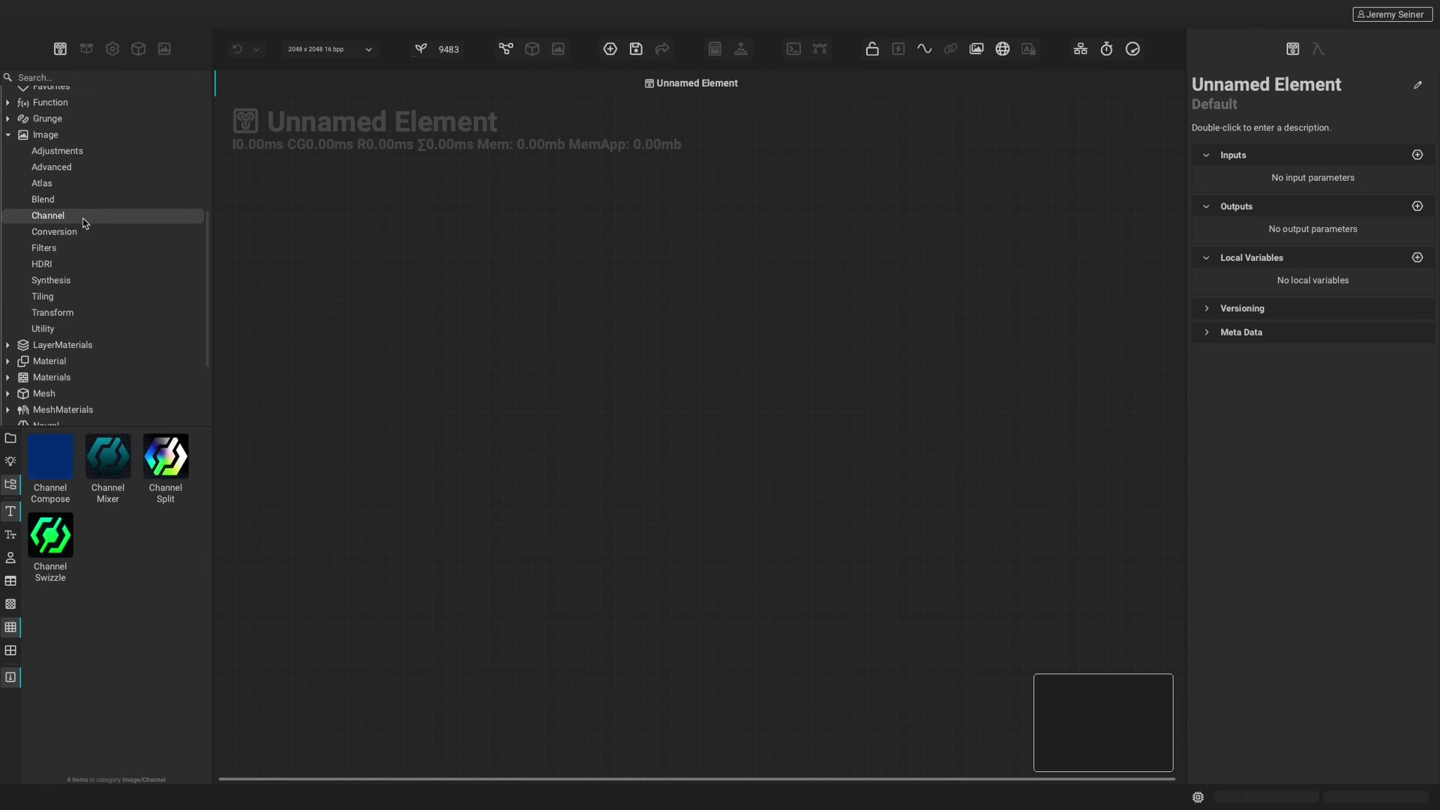
left_click(85, 231)
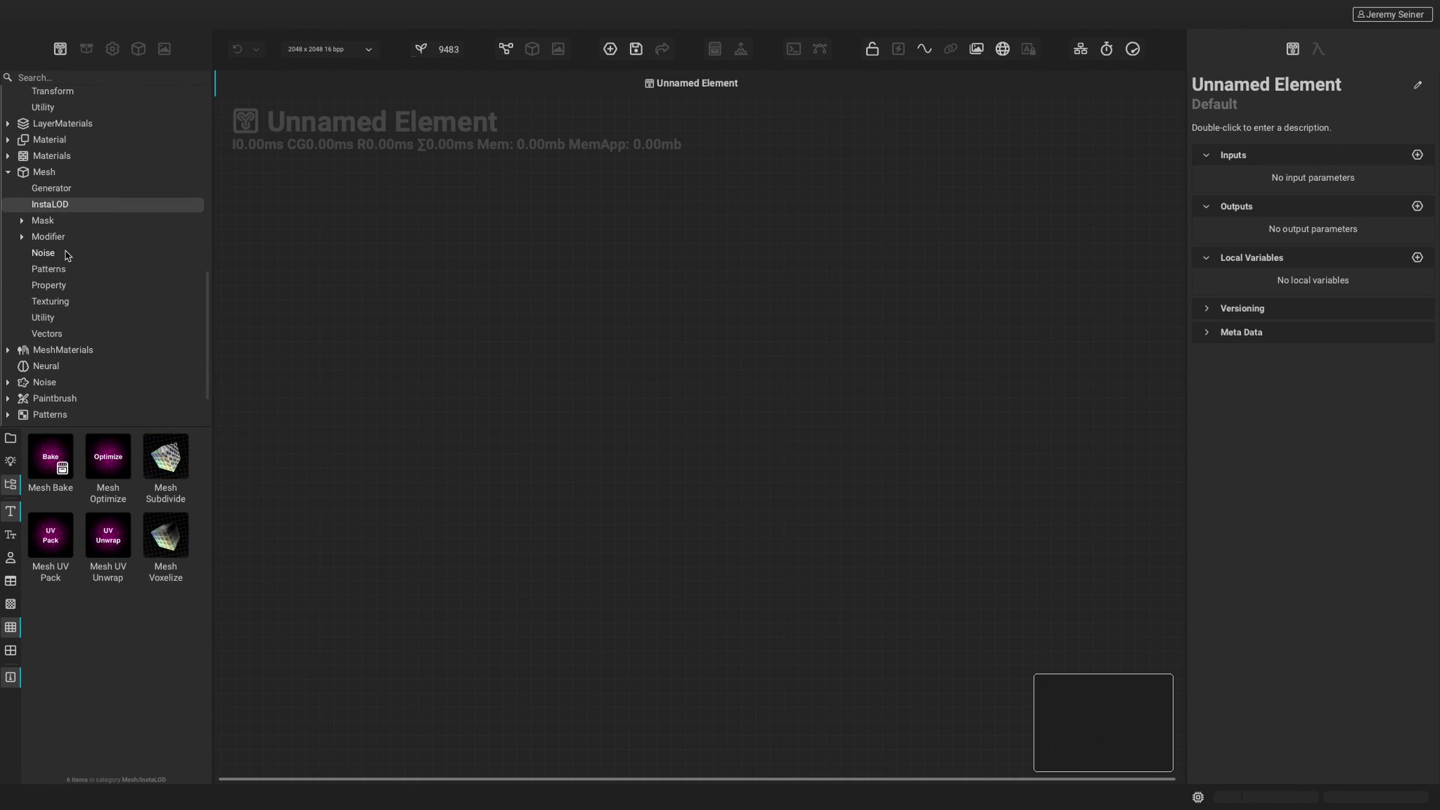
left_click(45, 253)
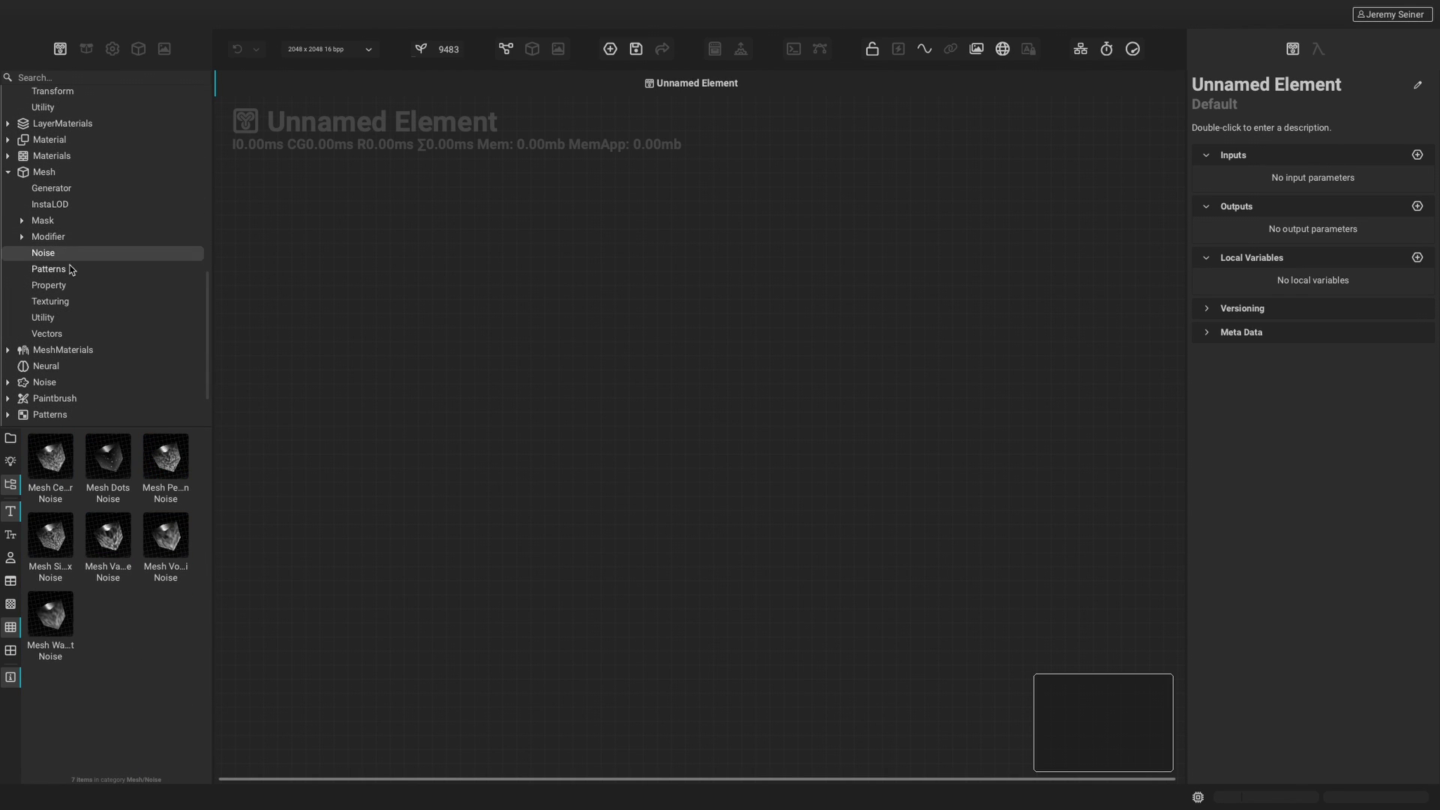
left_click(71, 270)
left_click(49, 414)
scroll(207, 483, "down", 2)
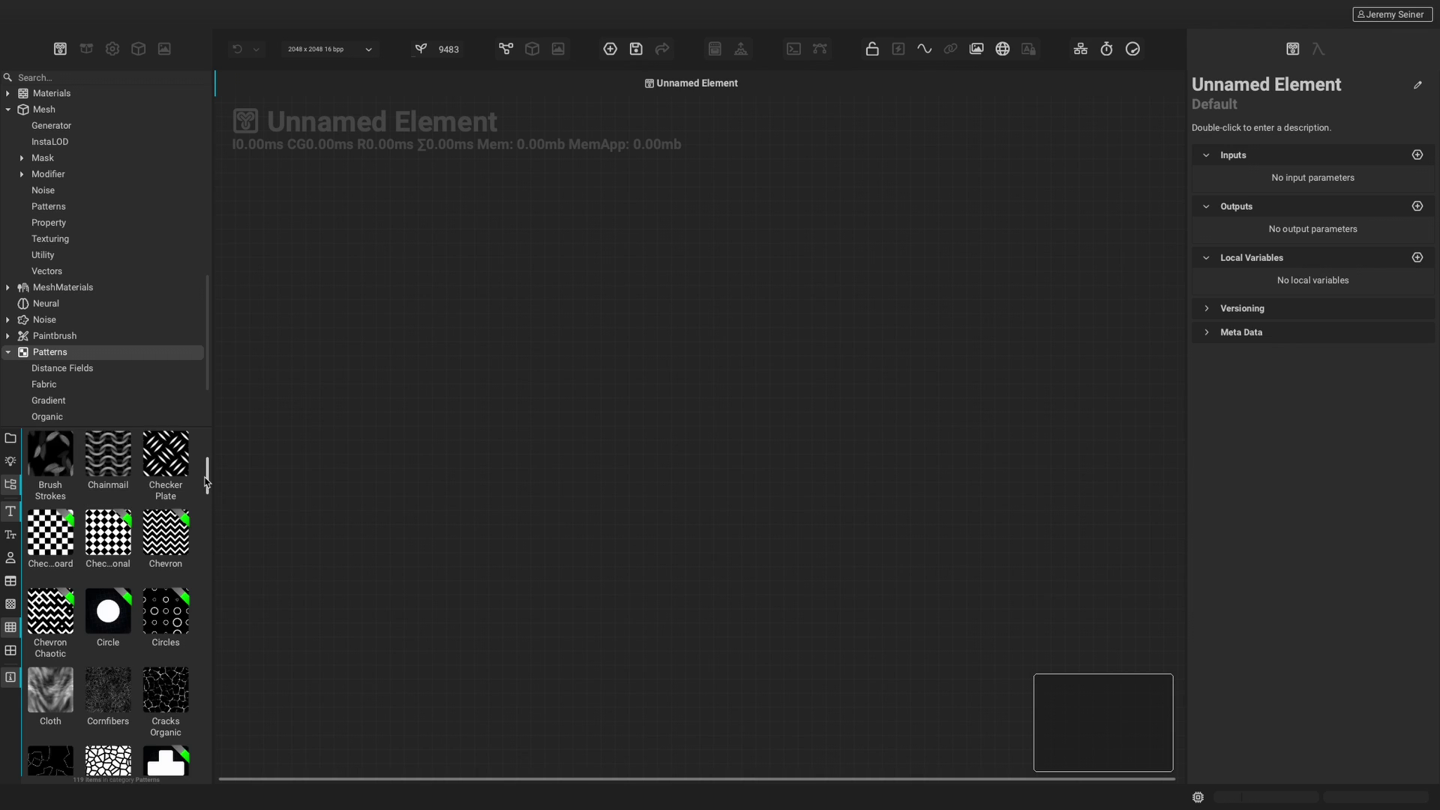
left_click_drag(207, 484, 205, 578)
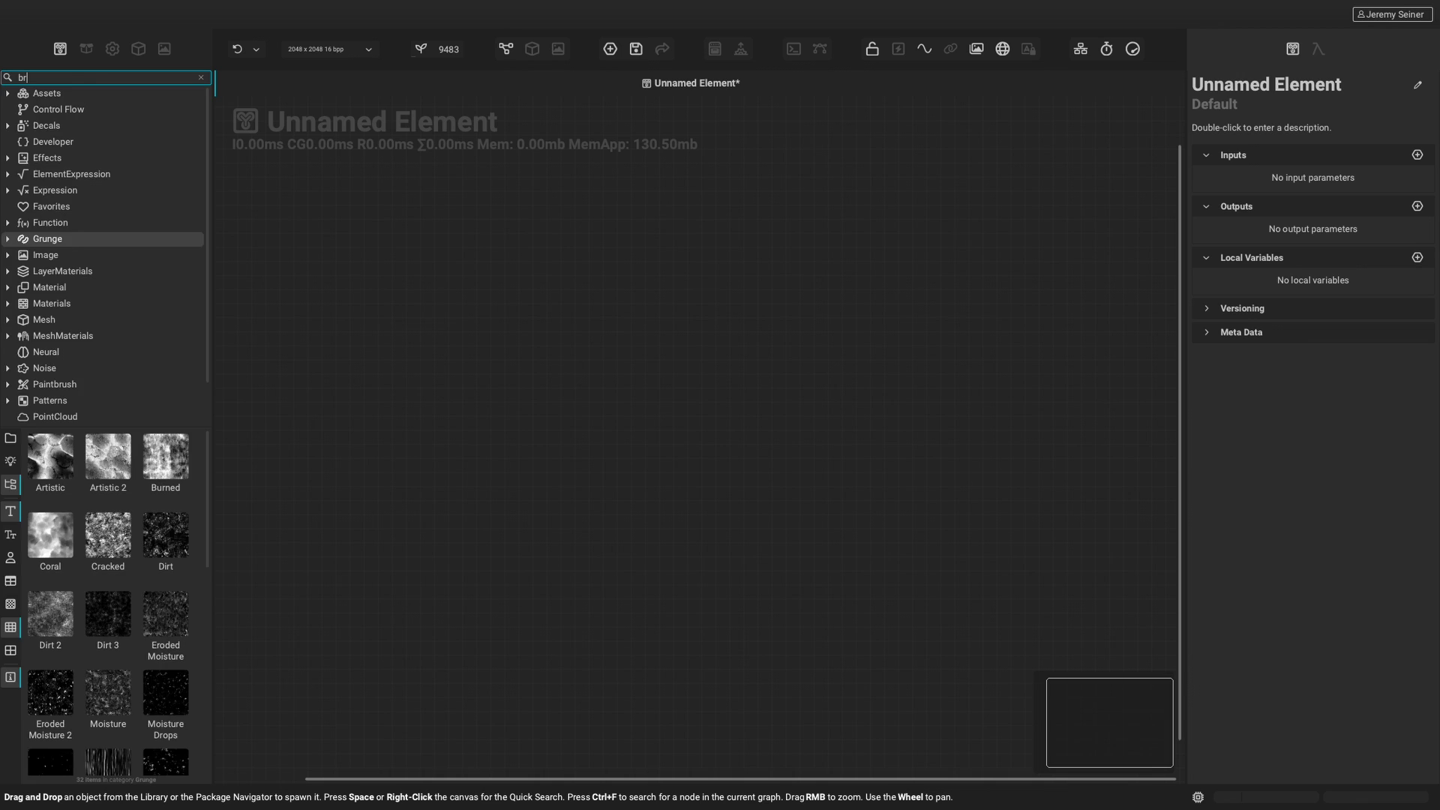
Search the graph library for "brick" and place a Brick Generator node on the empty canvas
type("ick")
left_click_drag(116, 112, 335, 401)
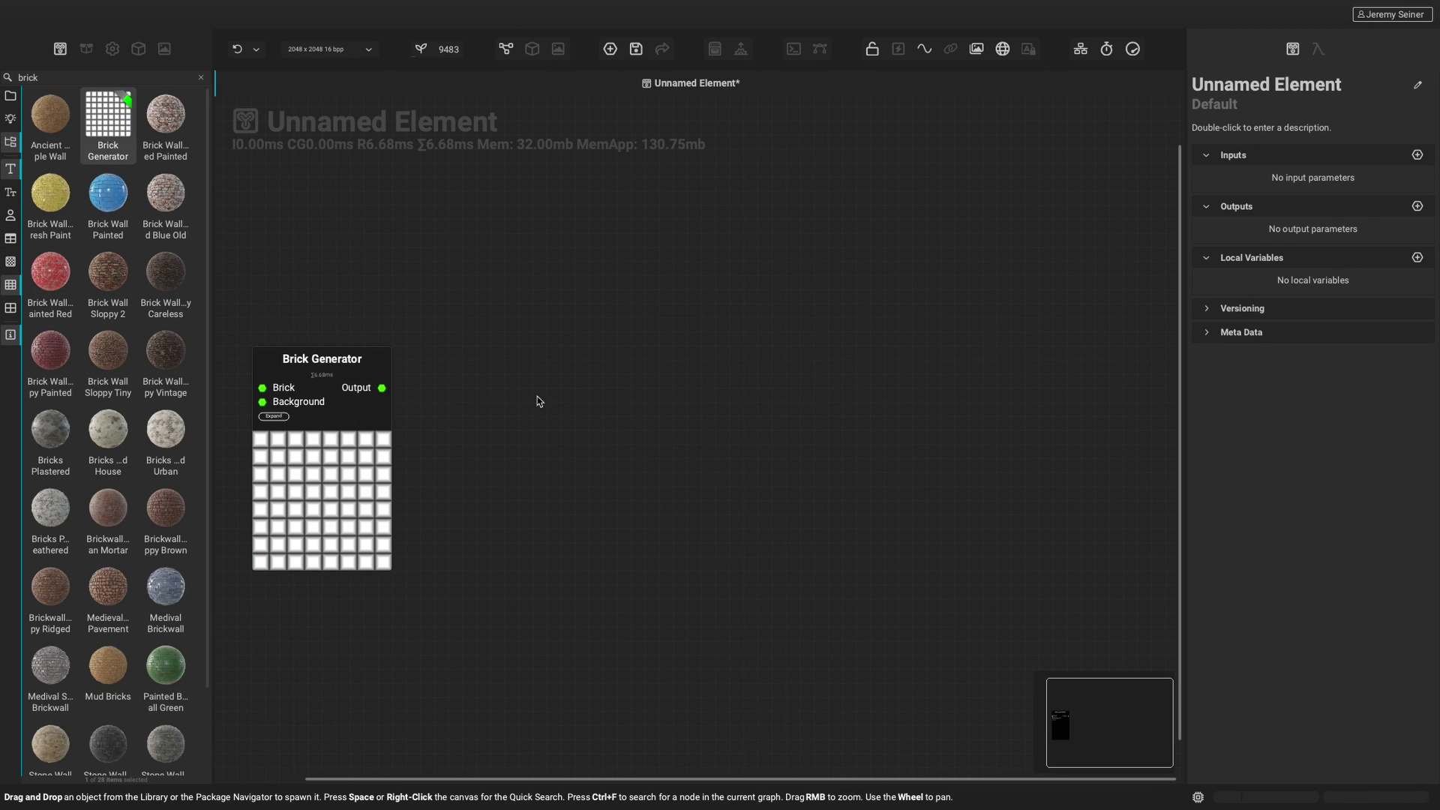
Add a Perlin Noise node and a Blend node whose Foreground is fed by the noise output, placing Blend lower
right_click(570, 398)
type("perlin")
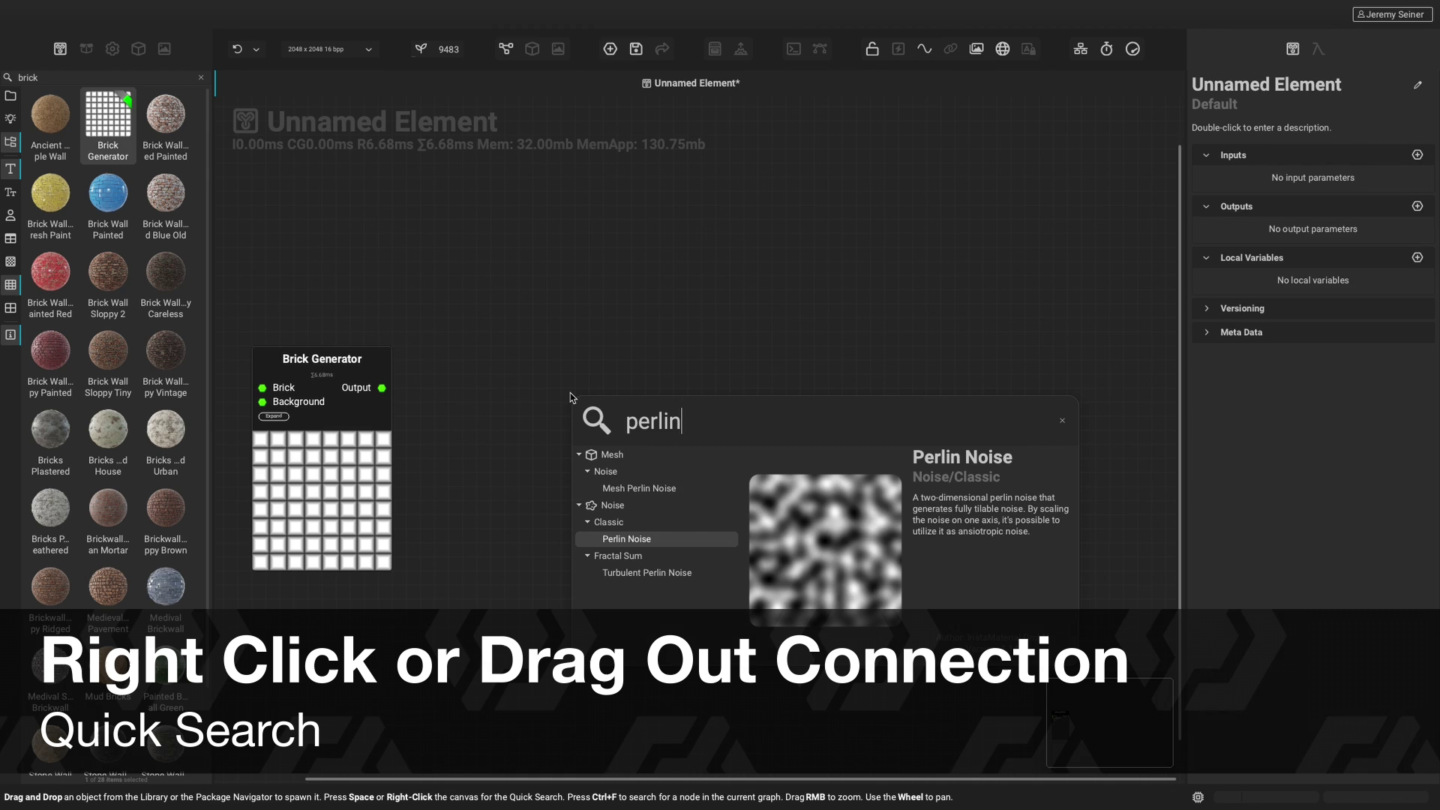
key("Return")
left_click_drag(705, 443, 827, 315)
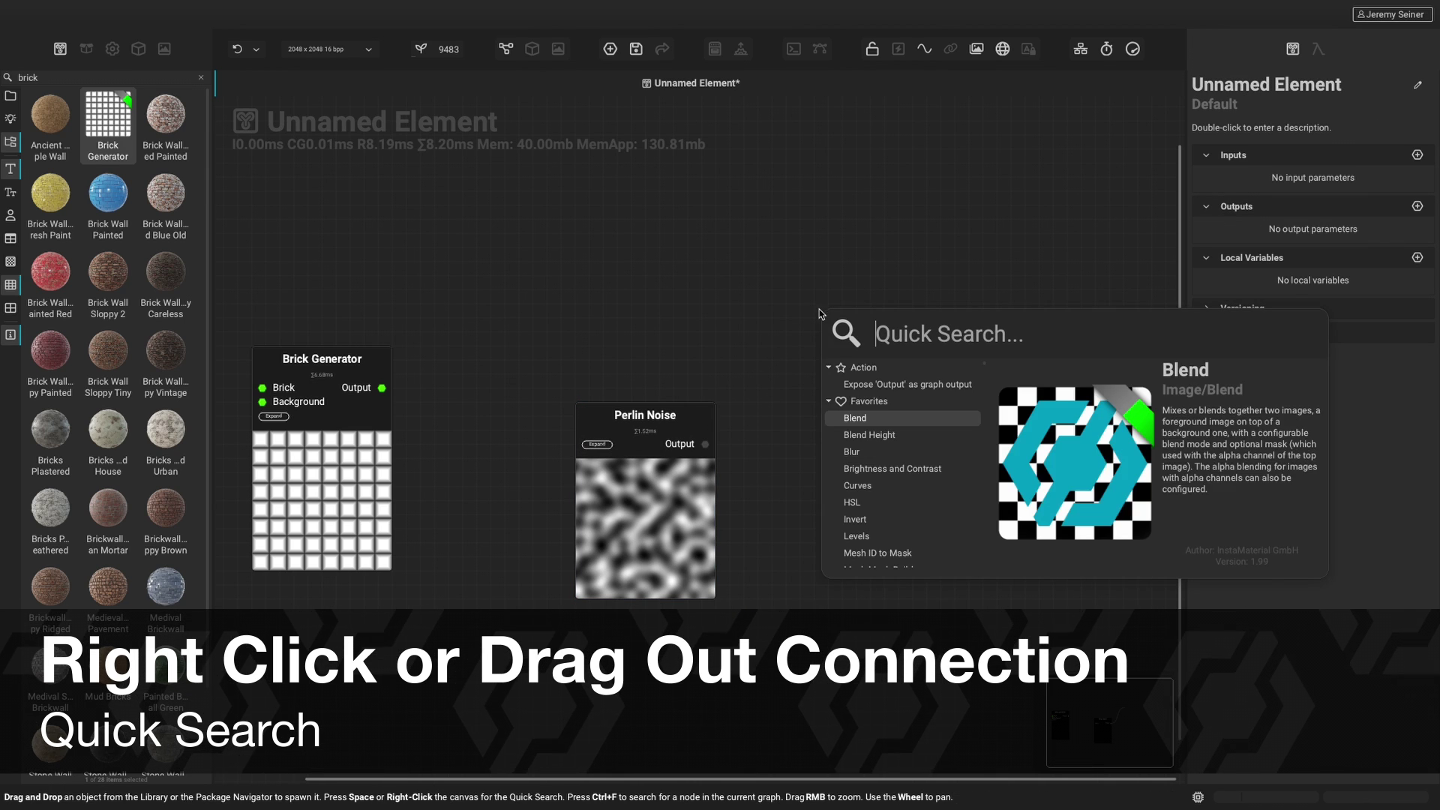
key("Return")
left_click_drag(884, 443, 900, 624)
middle_click_drag(1042, 617, 1041, 468)
left_click_drag(916, 511, 914, 554)
Add a Spots 3 node connected to the Blend node's Background input
left_click_drag(853, 437, 598, 531)
type("spots")
key("Down")
key("Down")
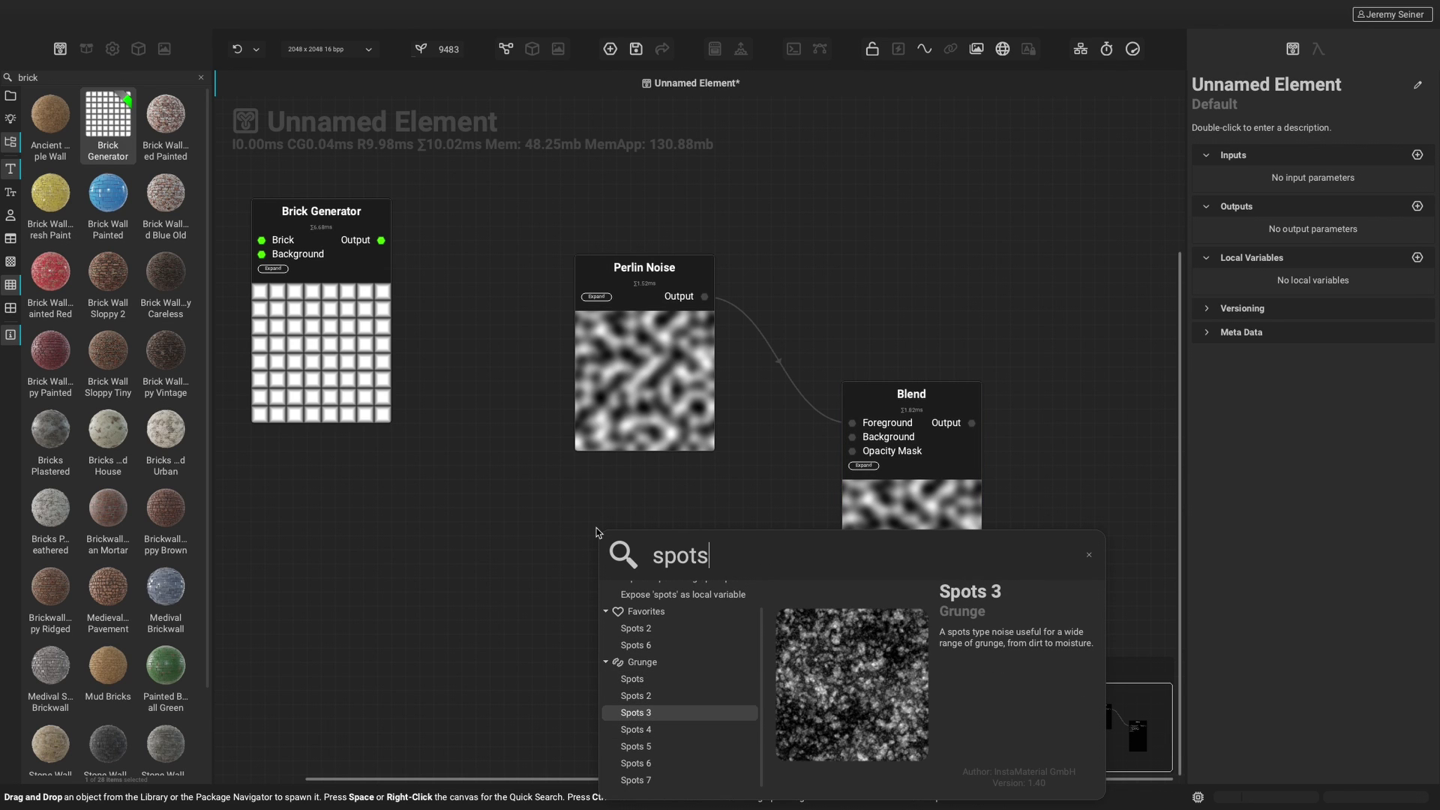
key("Return")
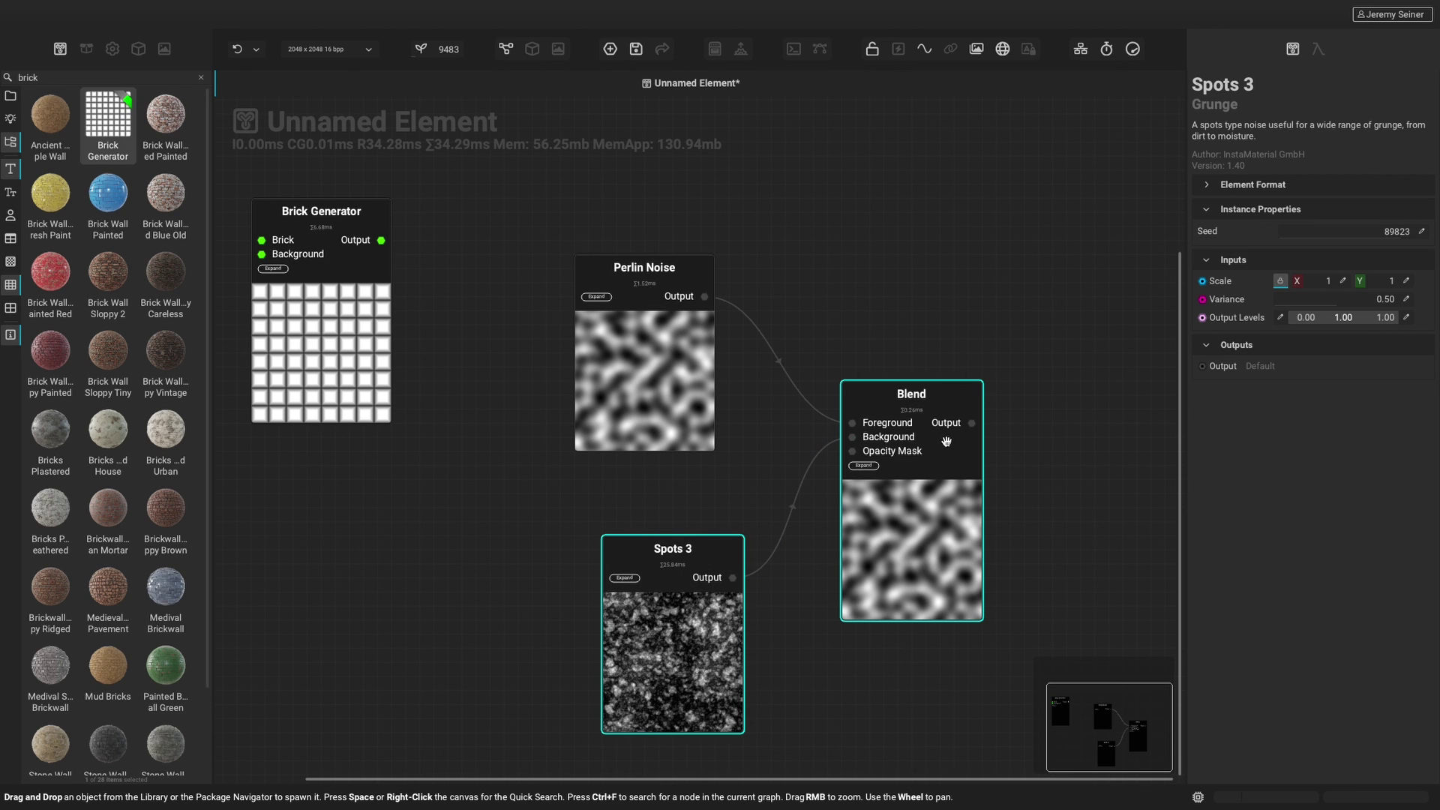
Preview the Blend node's output and set its opacity to 62.70 %
left_click(972, 426)
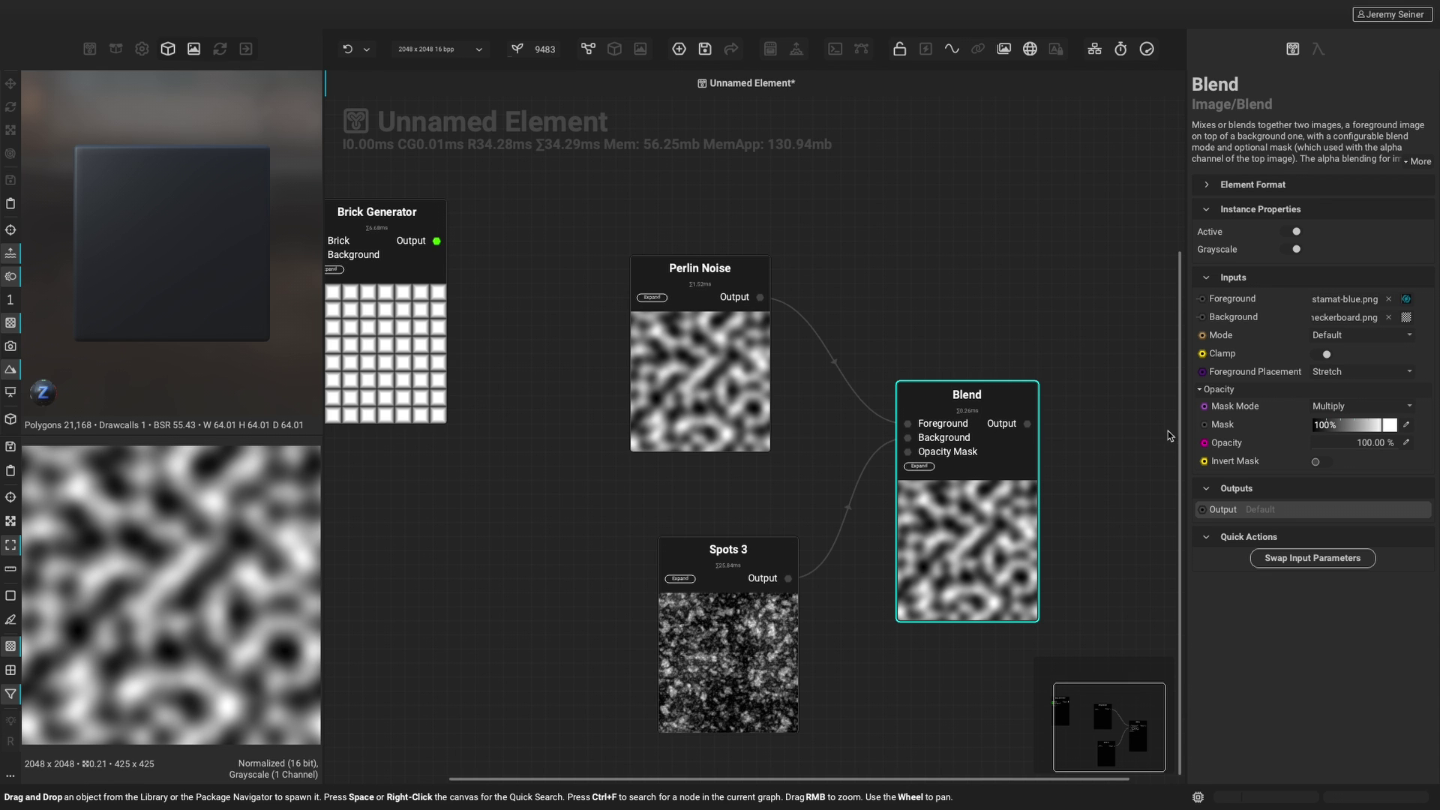
mouse_move(1392, 449)
left_mouse_down()
mouse_move(1313, 449)
mouse_move(1368, 448)
left_mouse_up()
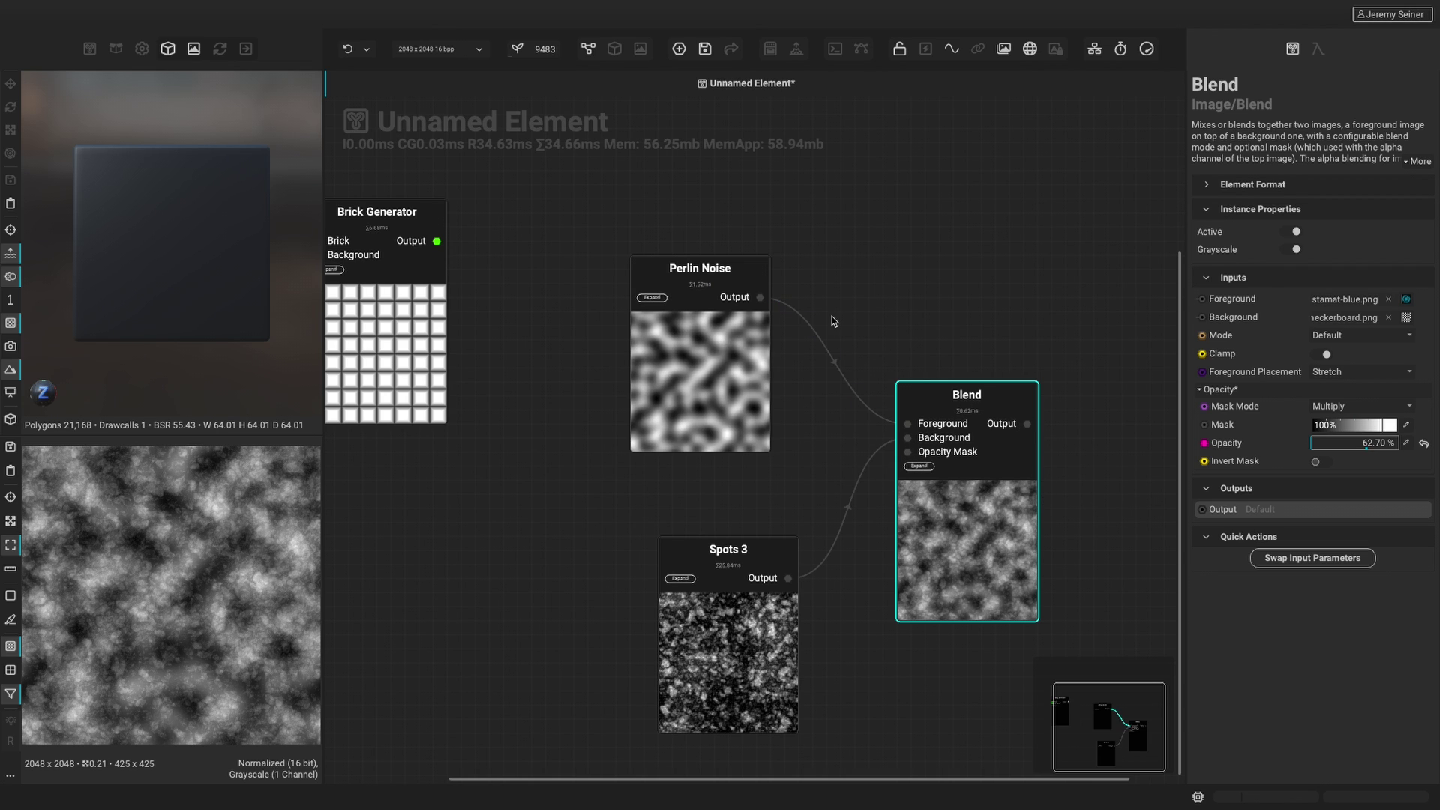
left_click_drag(832, 316, 844, 585)
left_click(945, 554)
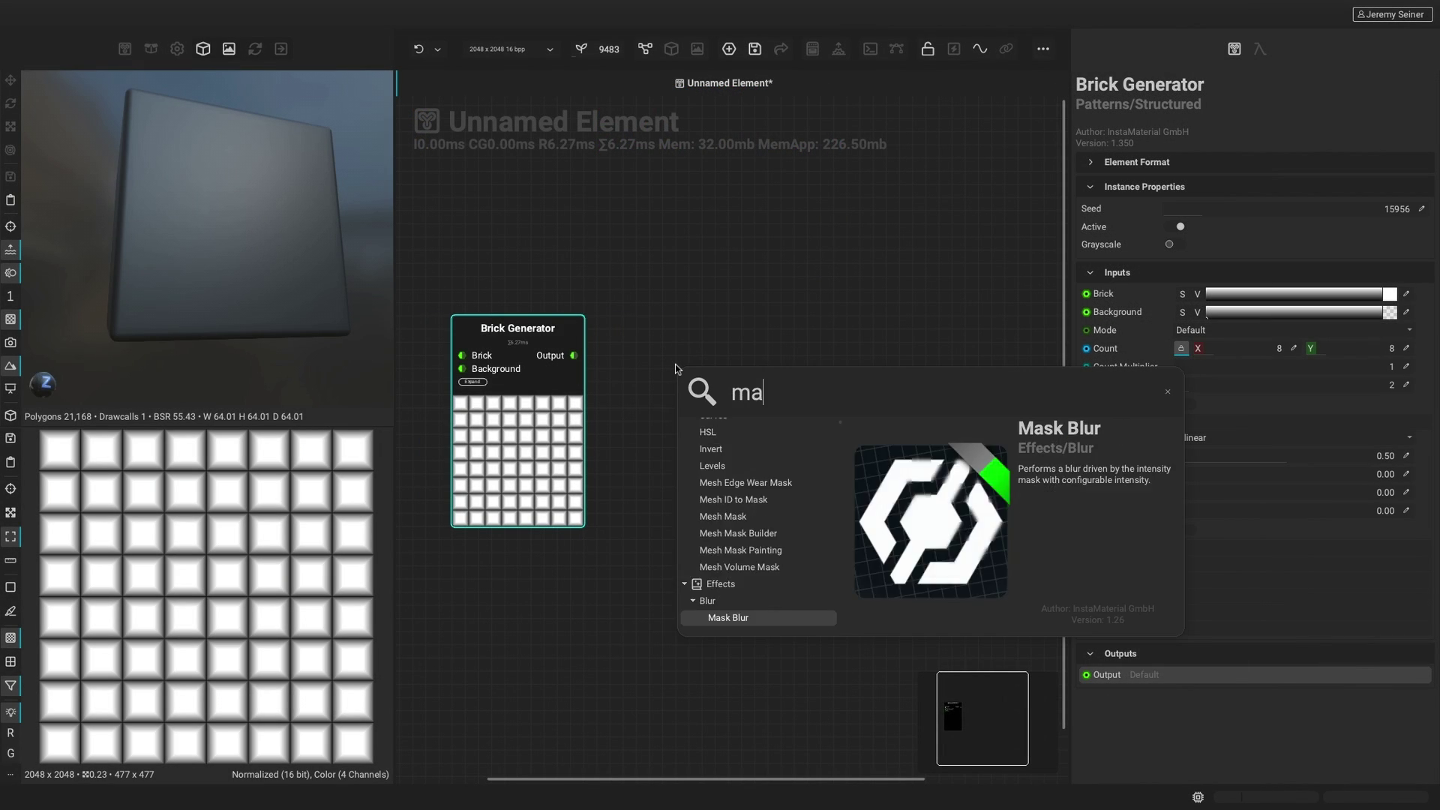
Add a Material Make node and preview its material on the 3D mesh
type("terial make")
key("Return")
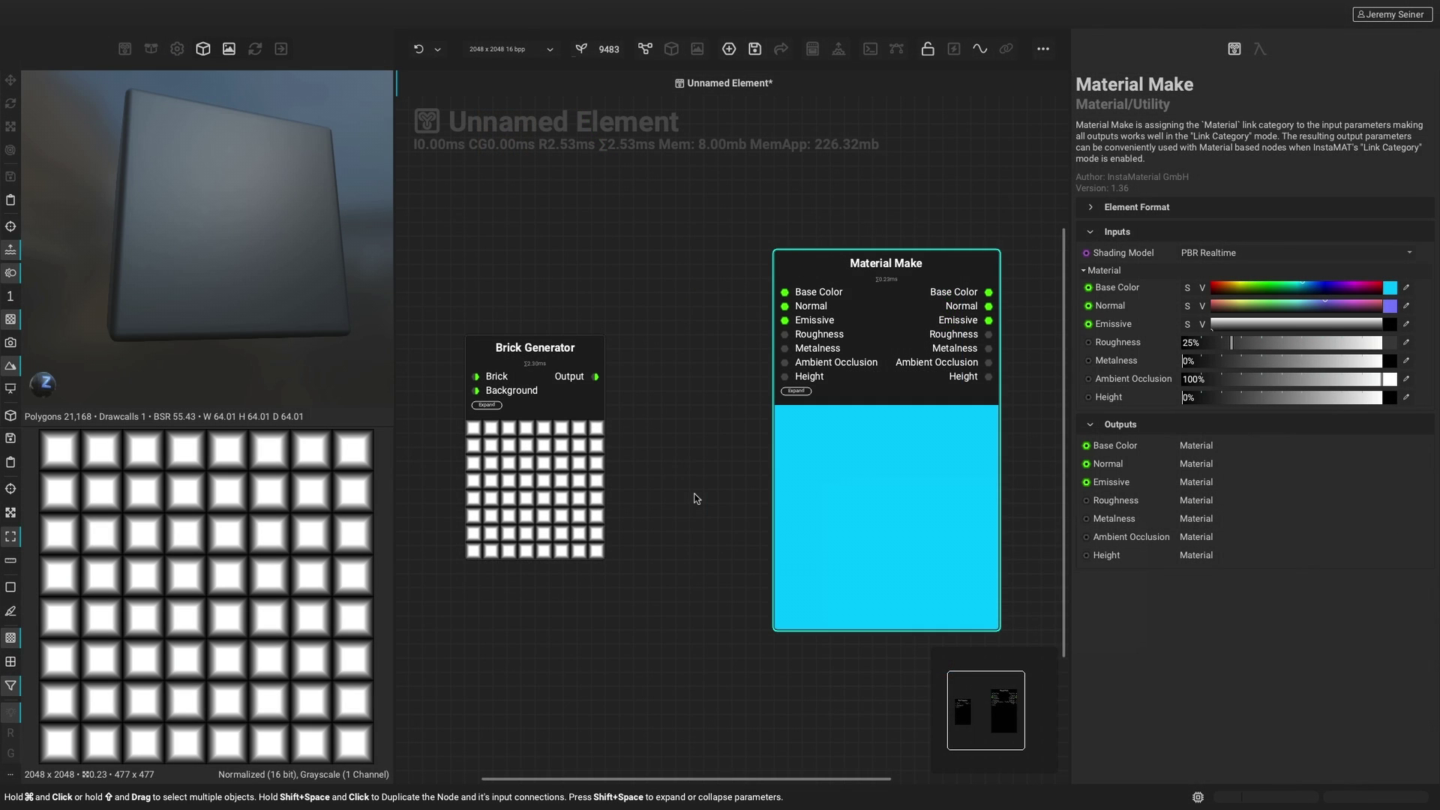
right_click(848, 481)
left_click(866, 534)
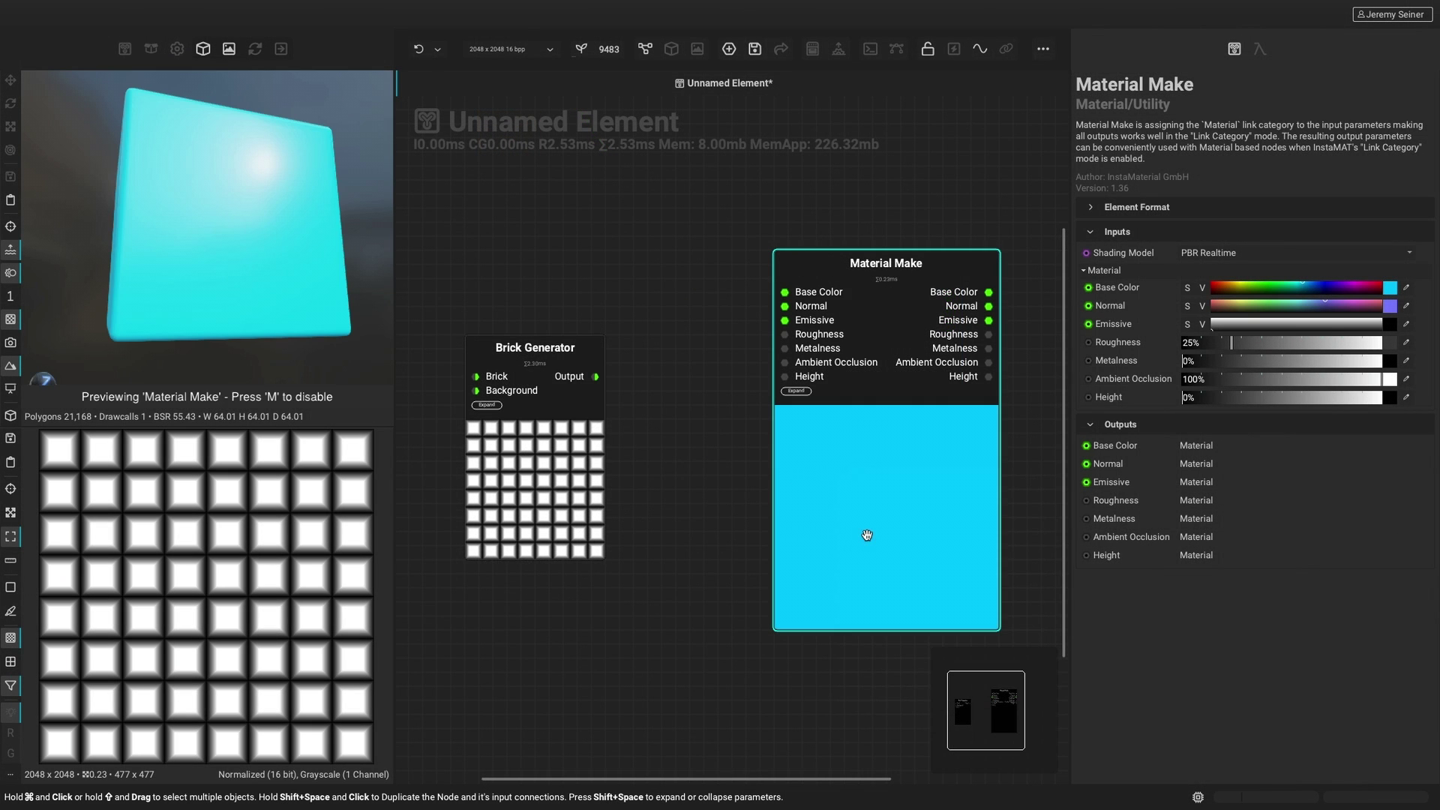
Feed the Brick Generator output into Material Make's Height, and through a new Height To Normal node into its Normal input
left_click_drag(603, 377, 784, 377)
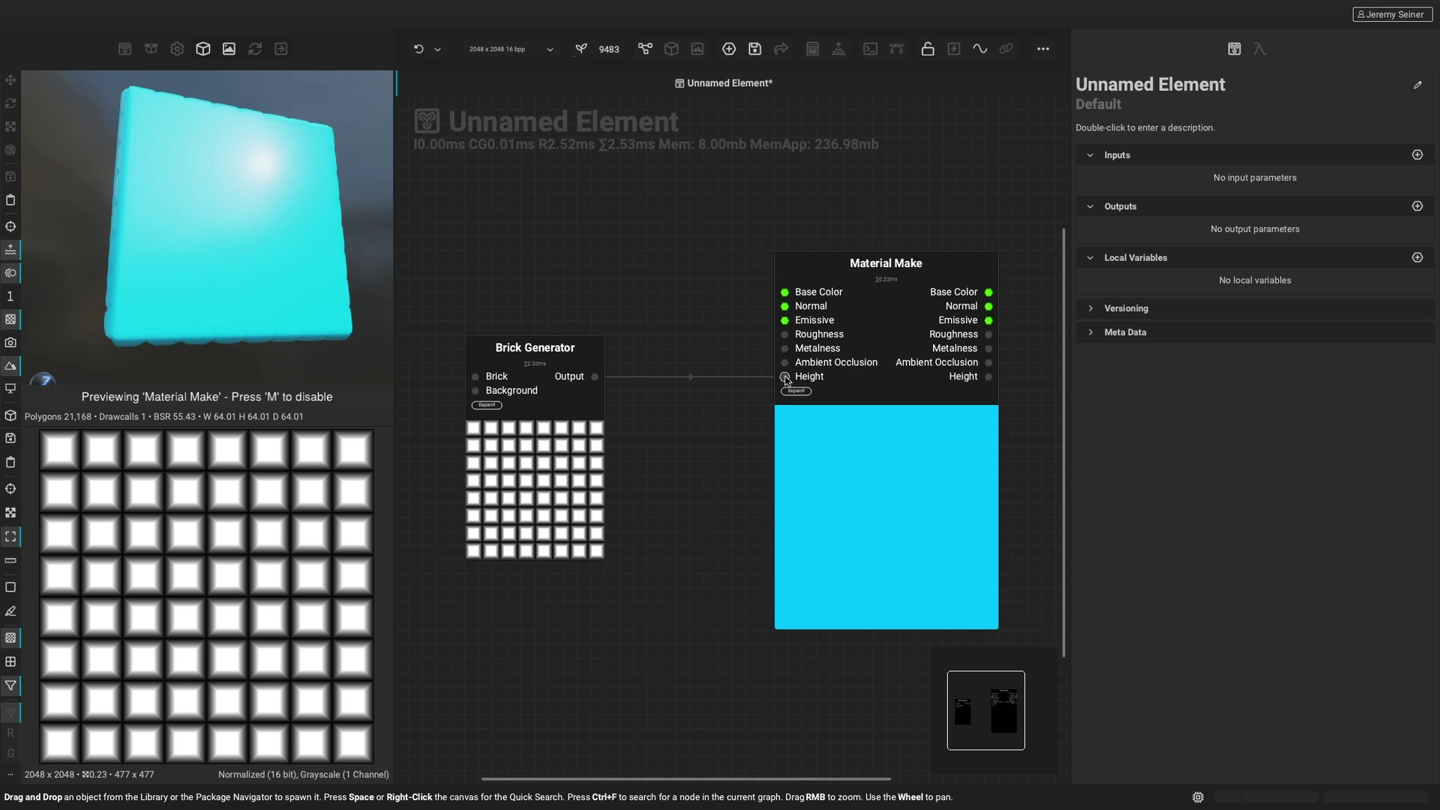
left_click_drag(207, 196, 161, 245, "alt")
left_click_drag(595, 377, 650, 426)
type("height to n")
key("Return")
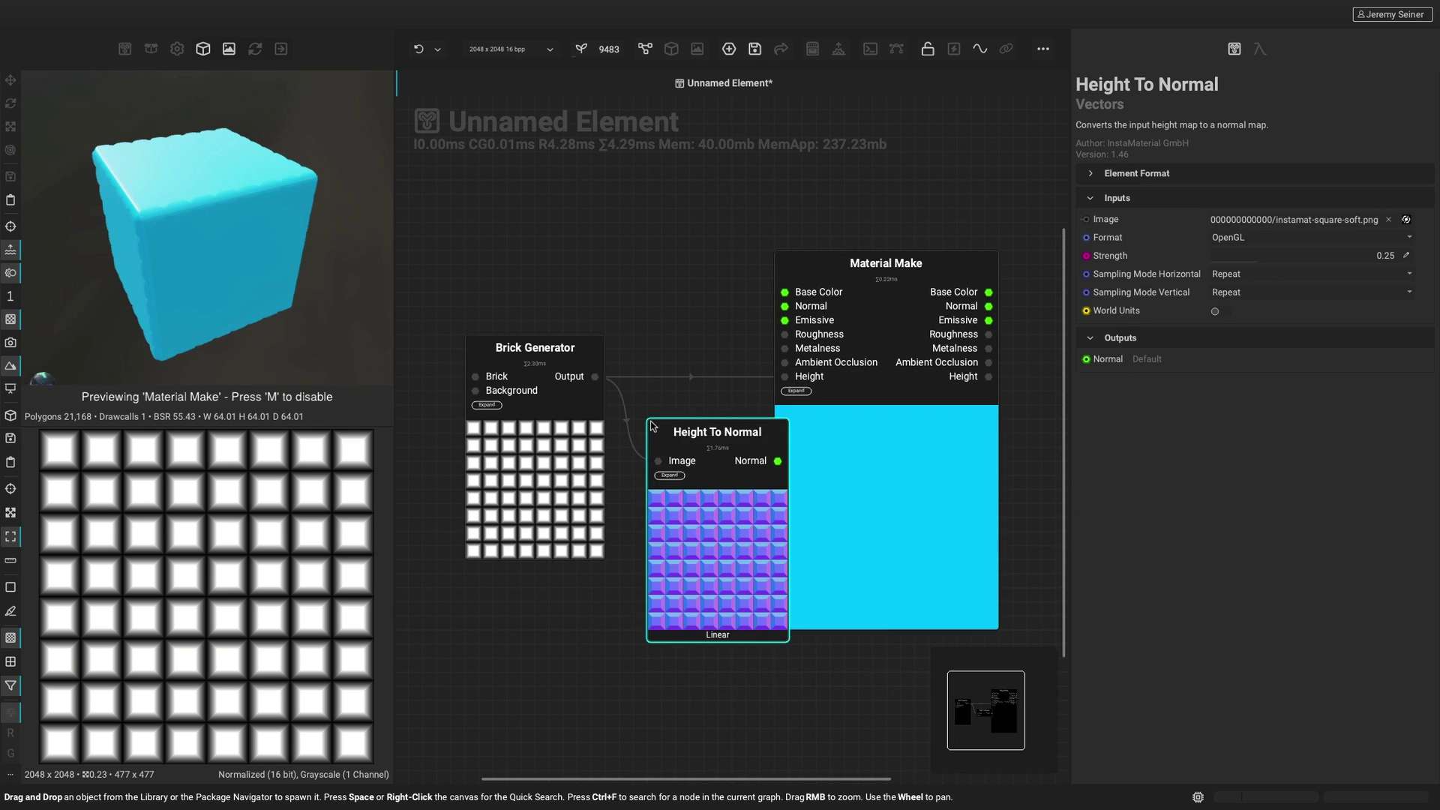
scroll(724, 345, "down", 3)
left_click_drag(829, 473, 895, 472)
left_click_drag(729, 474, 720, 279)
left_click_drag(748, 228, 831, 316)
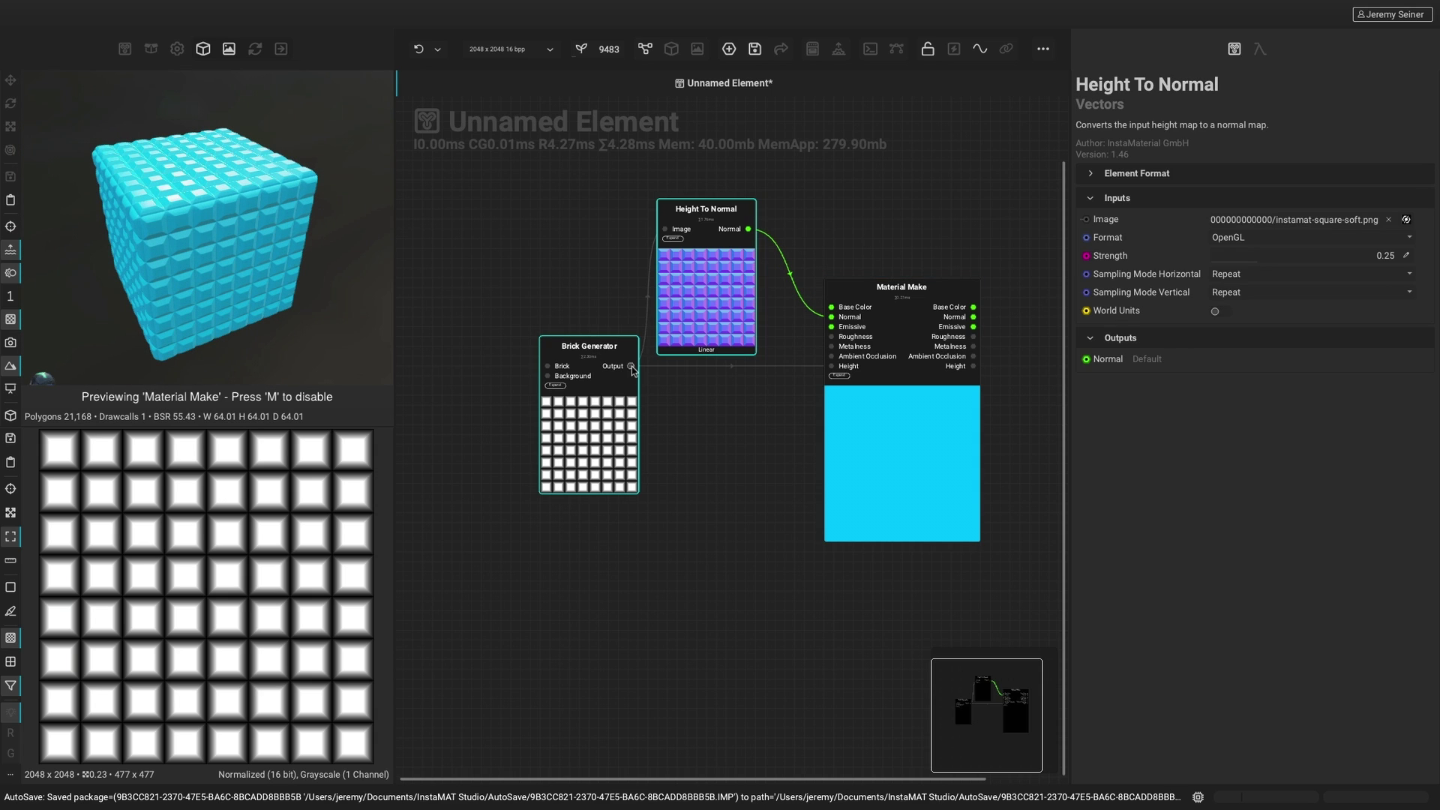
Add a Height To Ambient Occlusion node fed by the Brick Generator and connect it to Material Make's Ambient Occlusion input
right_click(670, 415)
type("height to a")
key("Return")
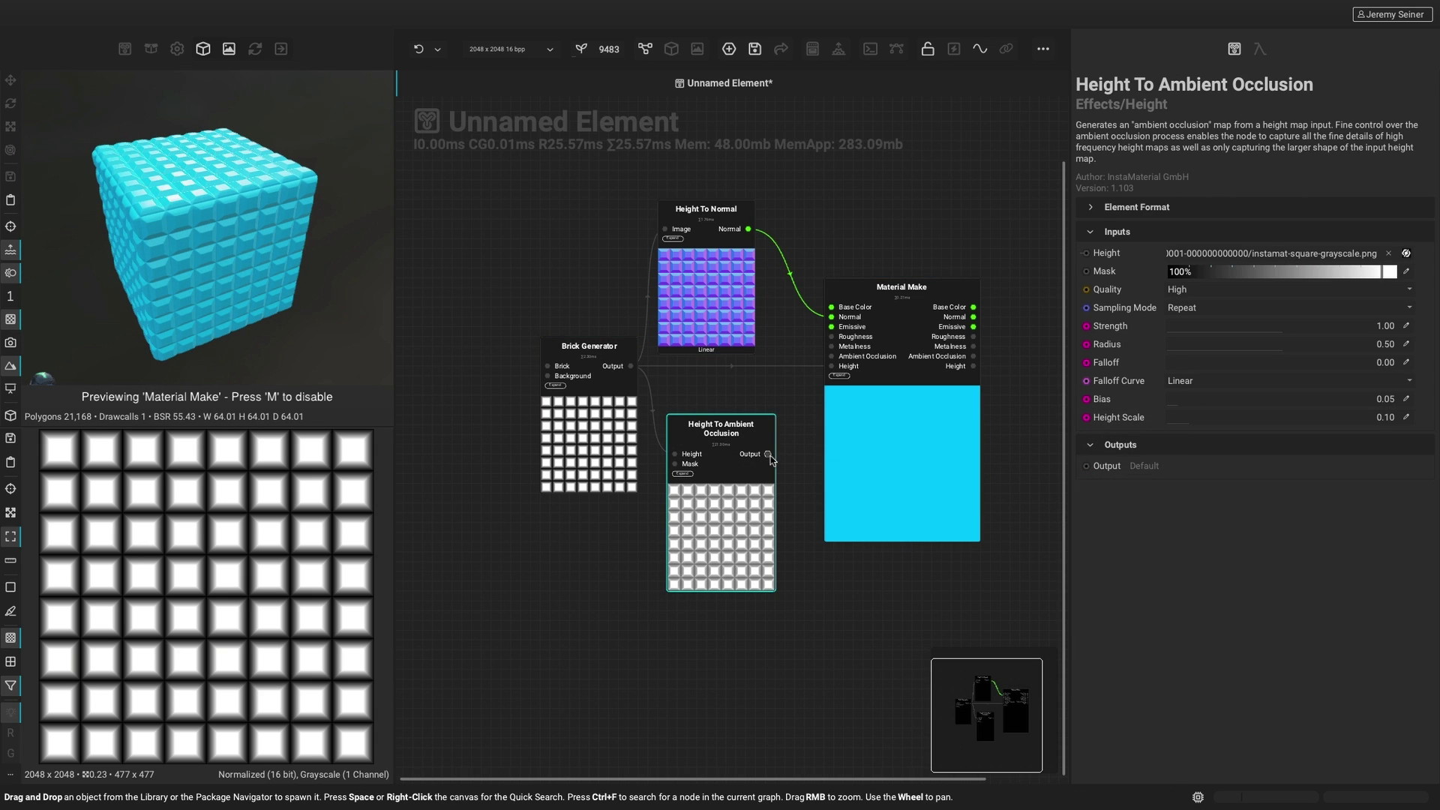
left_click_drag(768, 454, 831, 357)
Set the Brick Generator's count to 4 in X and Y and its bevel to 0.26
left_click(587, 443)
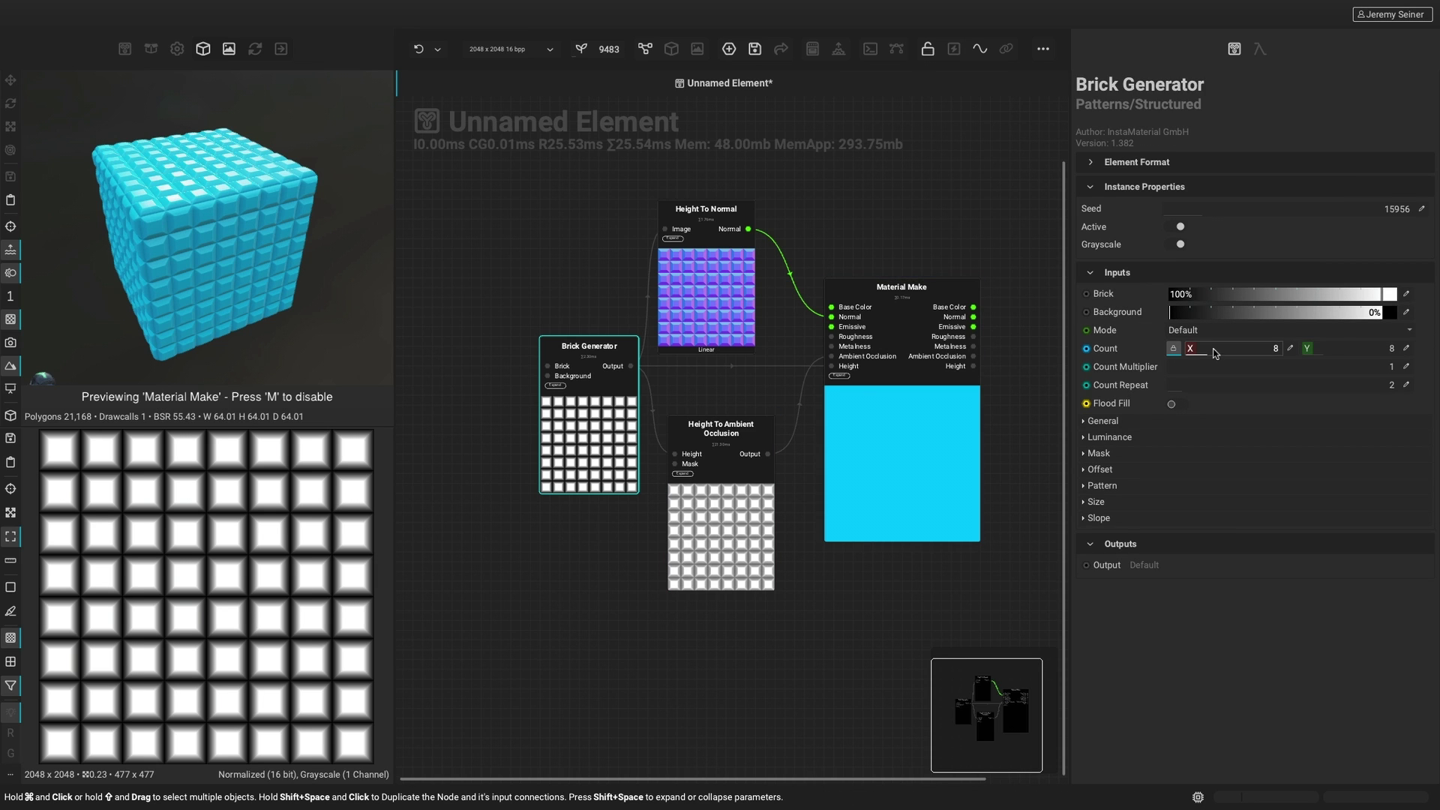
mouse_move(1216, 354)
left_mouse_down()
mouse_move(1245, 354)
mouse_move(1196, 359)
left_mouse_up()
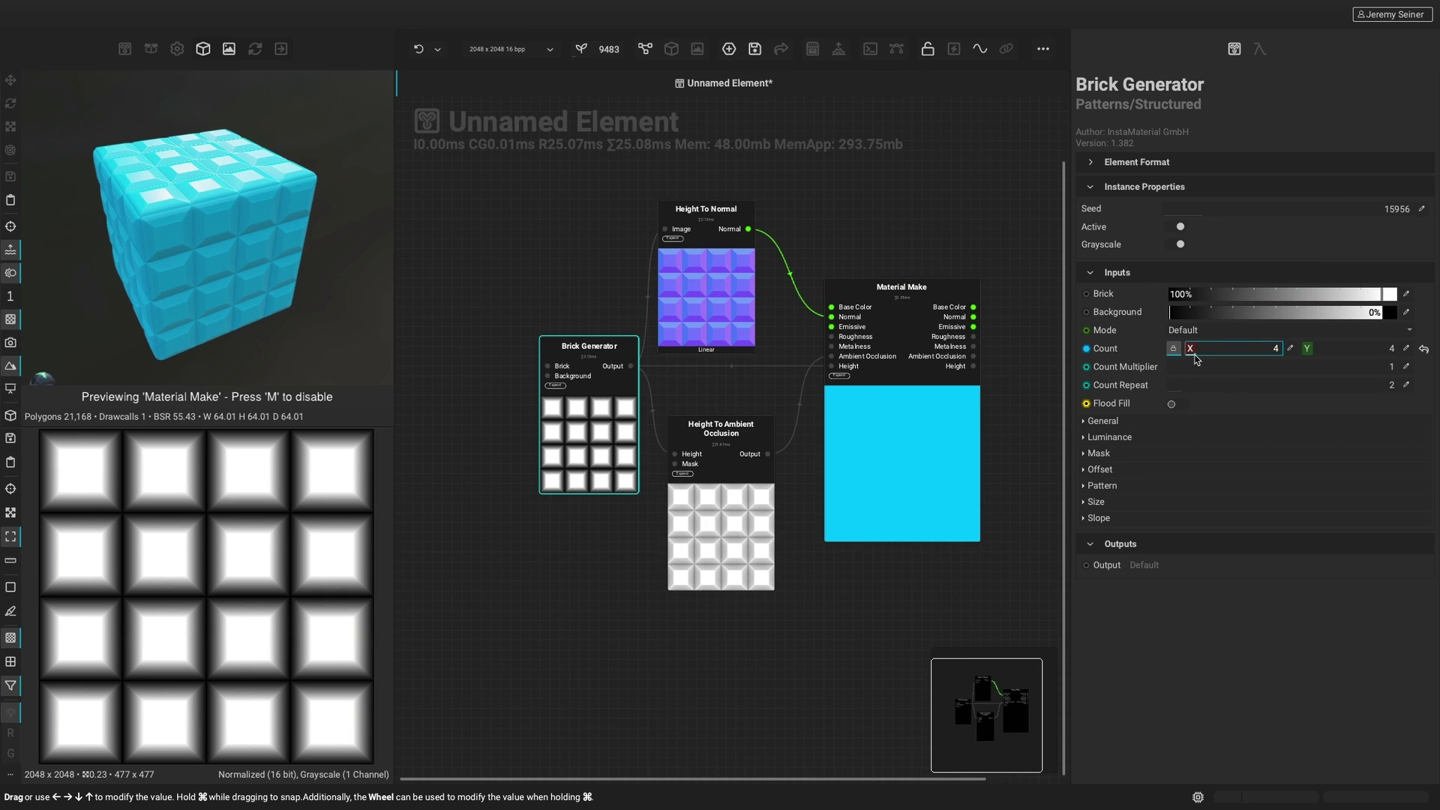
left_click(1102, 421)
left_click_drag(1200, 457, 1227, 477)
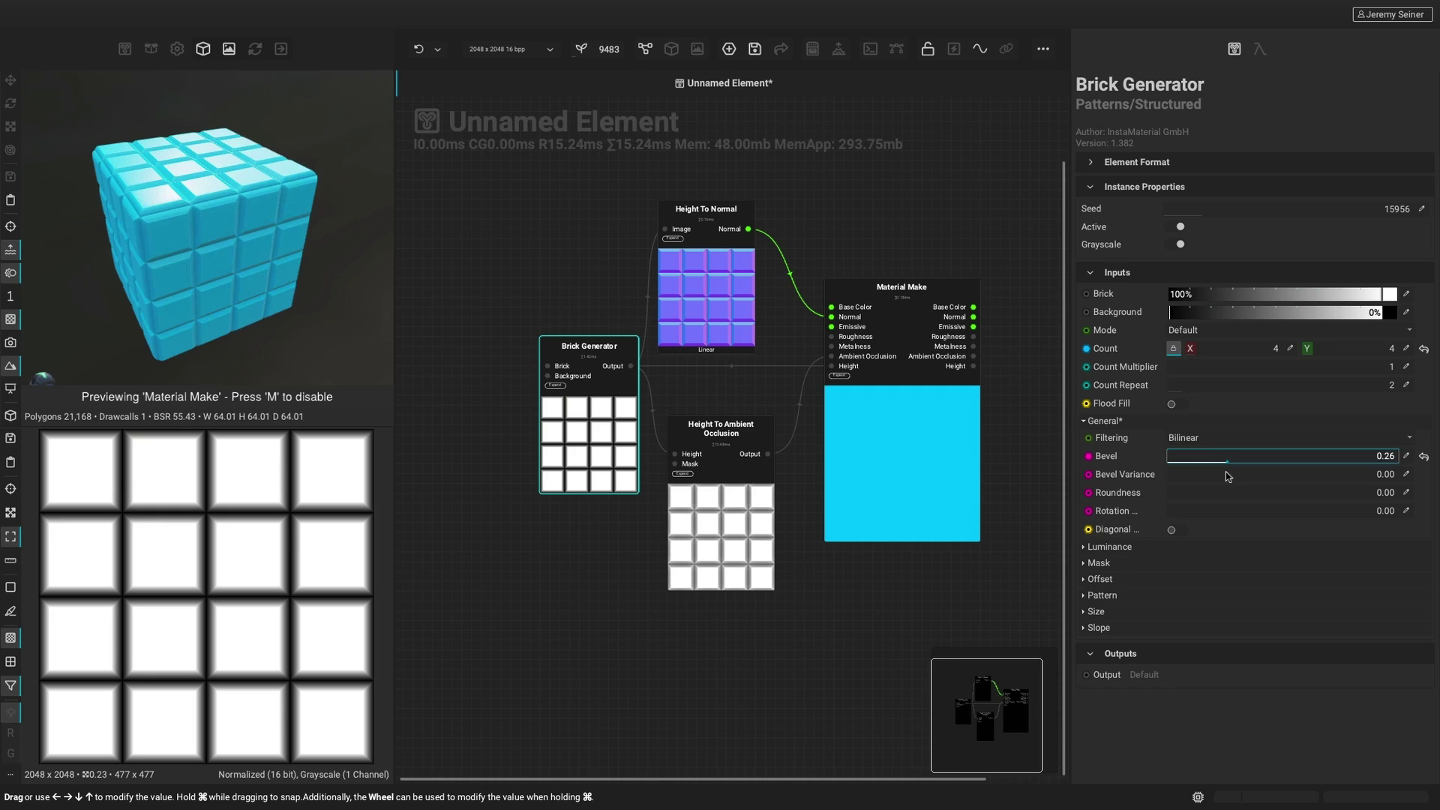
Switch the Brick Generator's mode to Diamond and set its bevel to 0.12
left_click(1211, 332)
left_click(1208, 349)
left_click(1203, 349)
left_click(1203, 366)
scroll(175, 162, "up", 2)
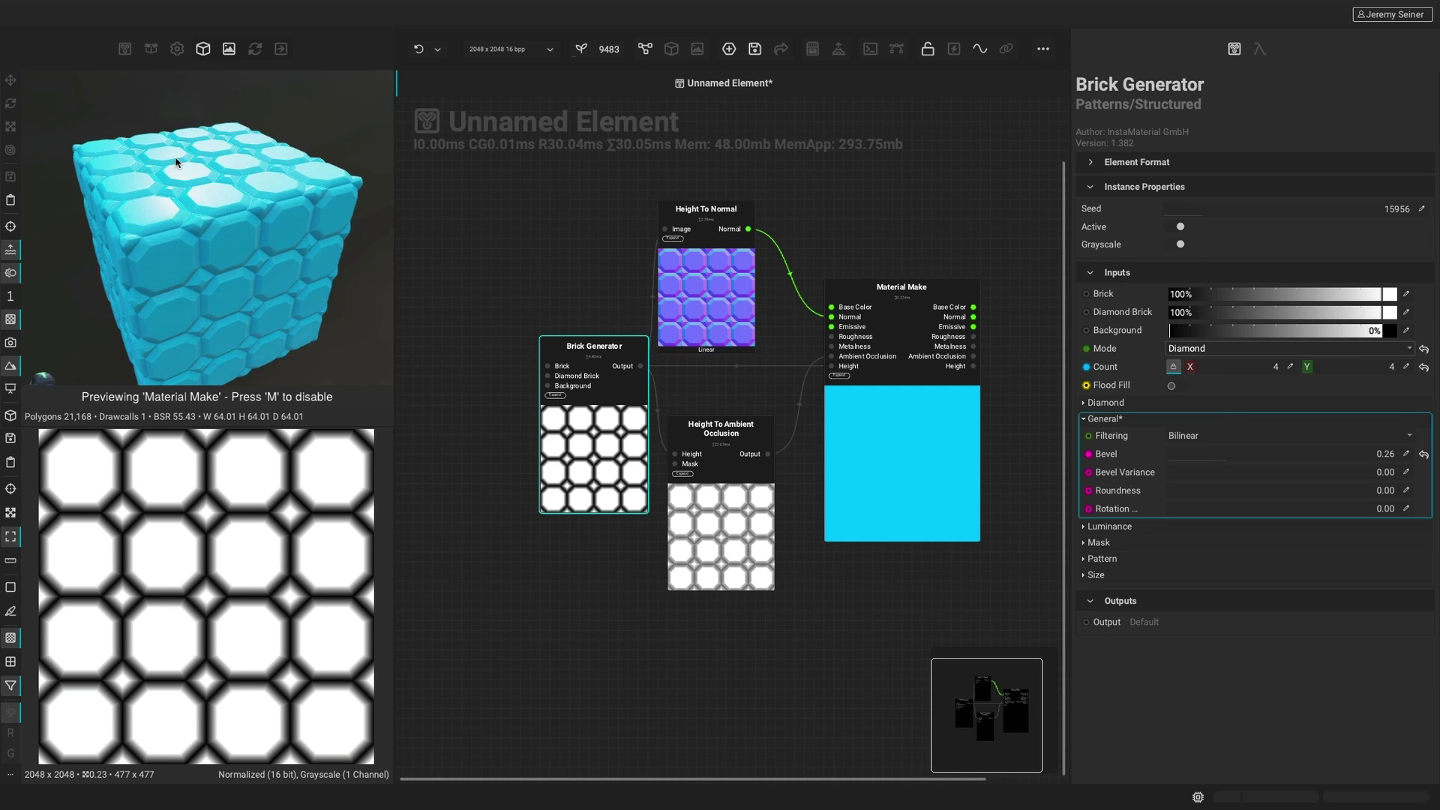
scroll(176, 162, "up", 2)
left_click_drag(175, 162, 197, 214)
left_click_drag(1225, 458, 1194, 462)
Set the Brick Generator's luminance variance to 1.00 and check the result on the 3D mesh
left_click(1096, 527)
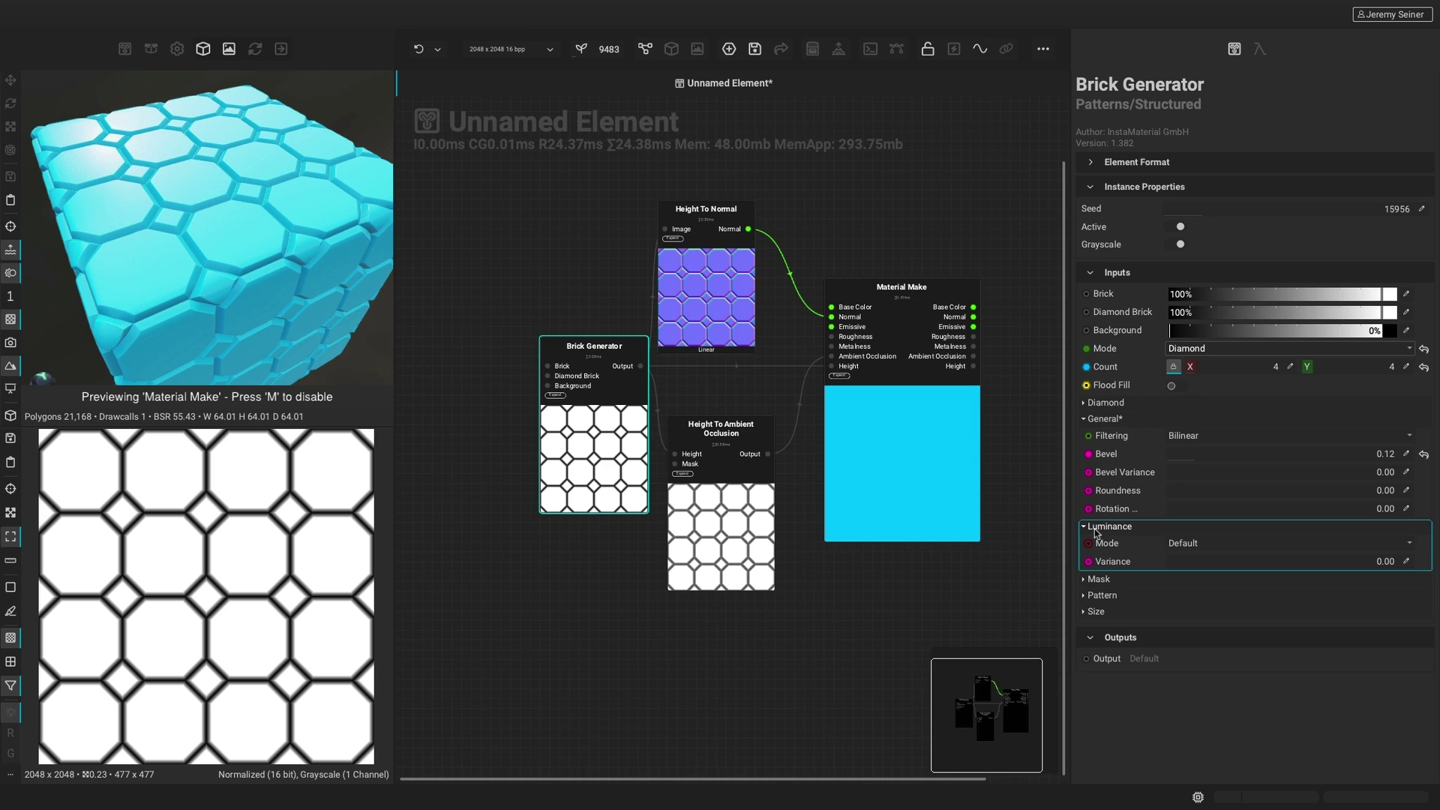
left_click_drag(1181, 568, 1310, 572)
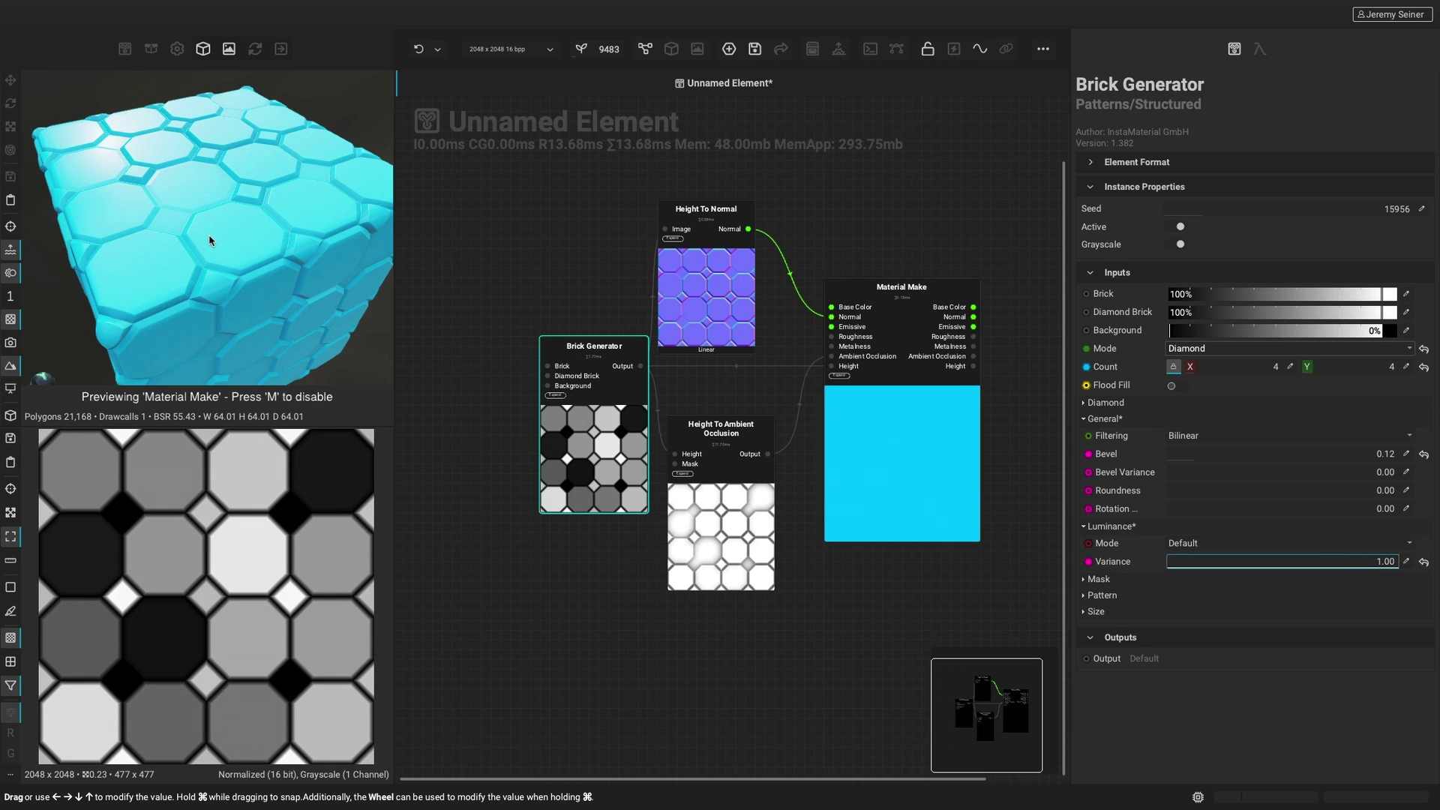
mouse_move(209, 240)
left_mouse_down()
mouse_move(201, 230)
mouse_move(199, 244)
left_mouse_up()
Move the Brick Generator node farther from the other nodes to make room between them
left_click_drag(597, 423, 440, 423)
scroll(609, 470, "down", 2)
middle_click_drag(554, 474, 635, 487)
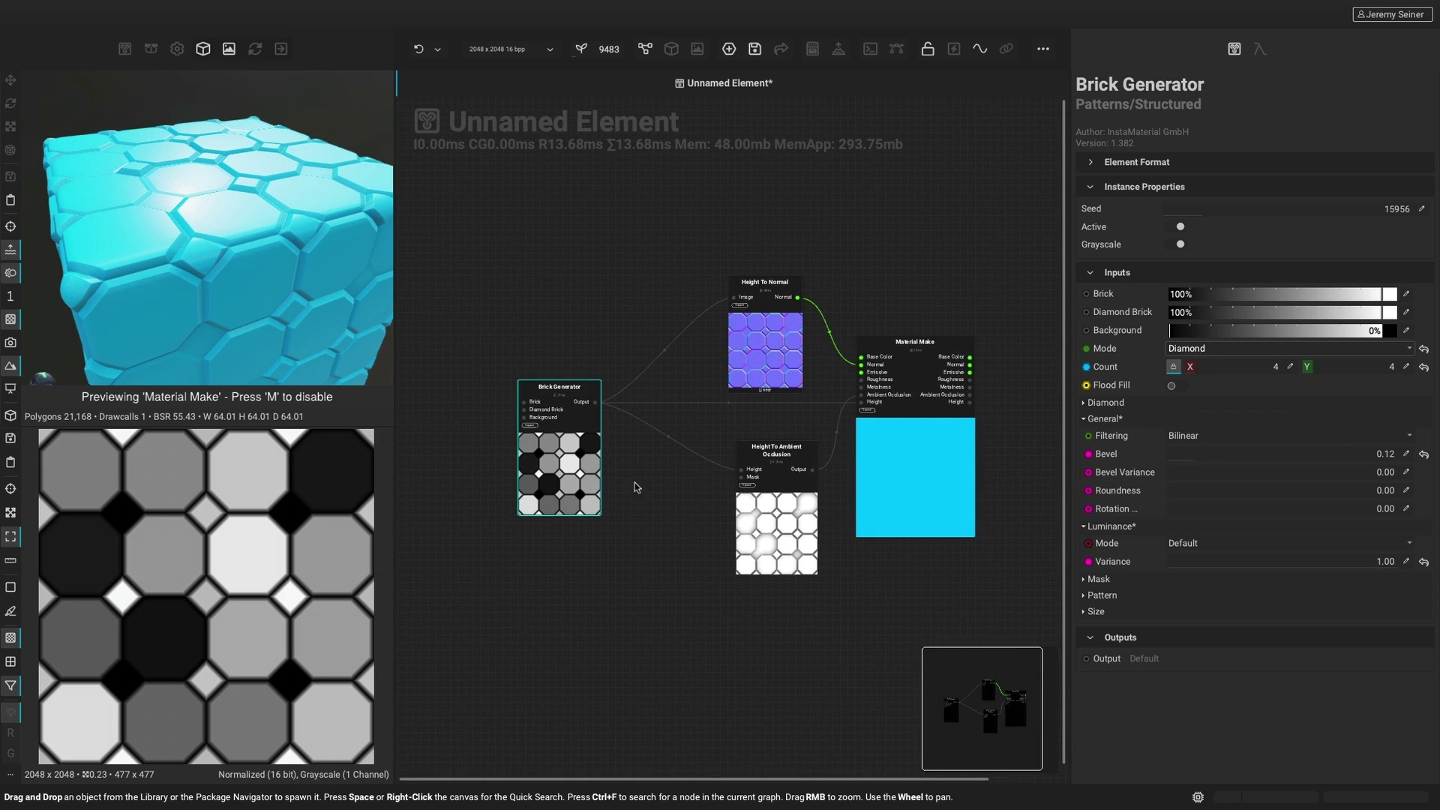
Add a Slope Warp node fed by the Brick Generator output, with a Turbulent Perlin Noise node driving its Height input
left_click_drag(596, 402, 506, 568)
type("slope wa")
key("Return")
type("turb")
key("Return")
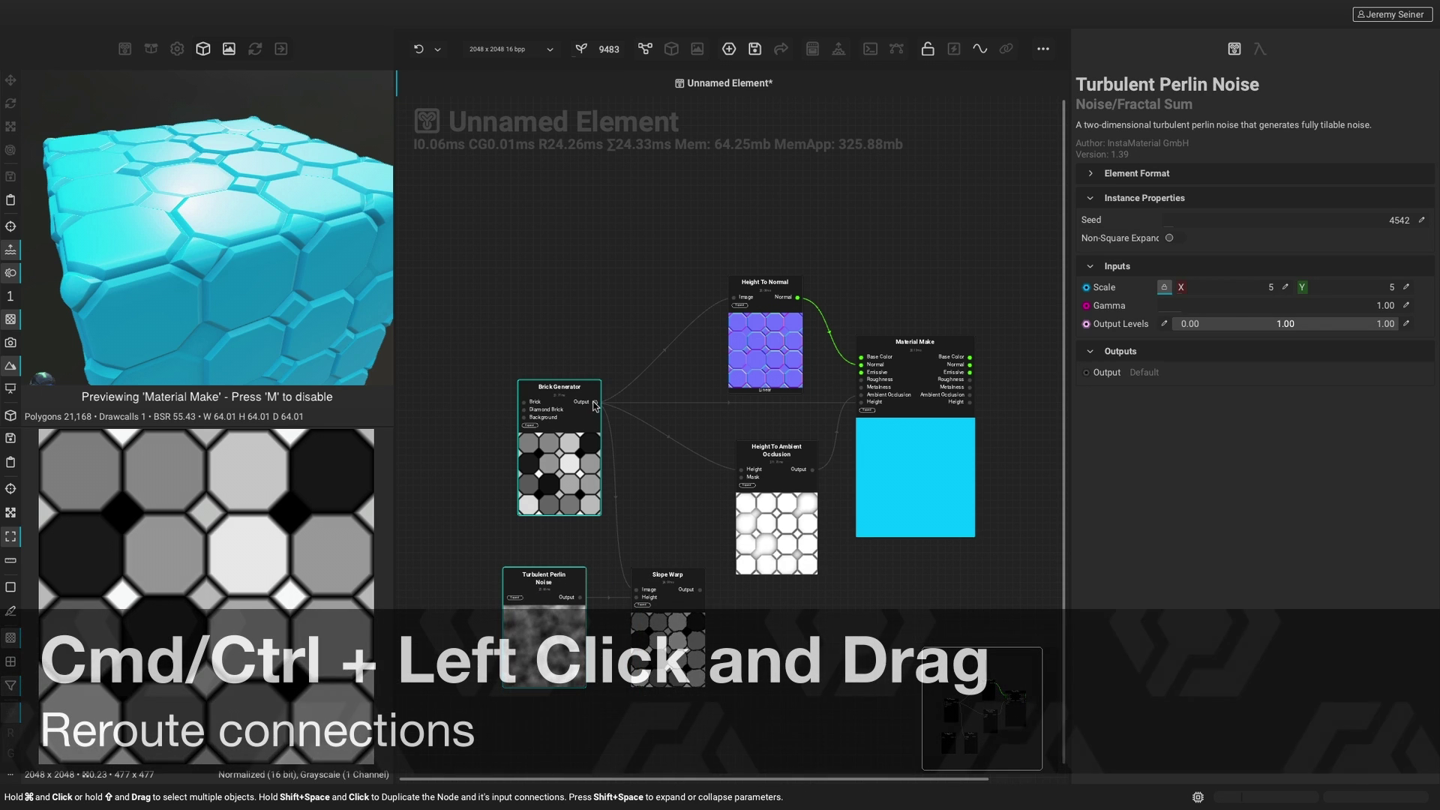
Insert the Slope Warp between the Brick Generator and its downstream nodes by rerouting the connections, then adjust the warp's intensity
left_click_drag(595, 402, 675, 446, "ctrl")
left_click_drag(548, 644, 561, 604)
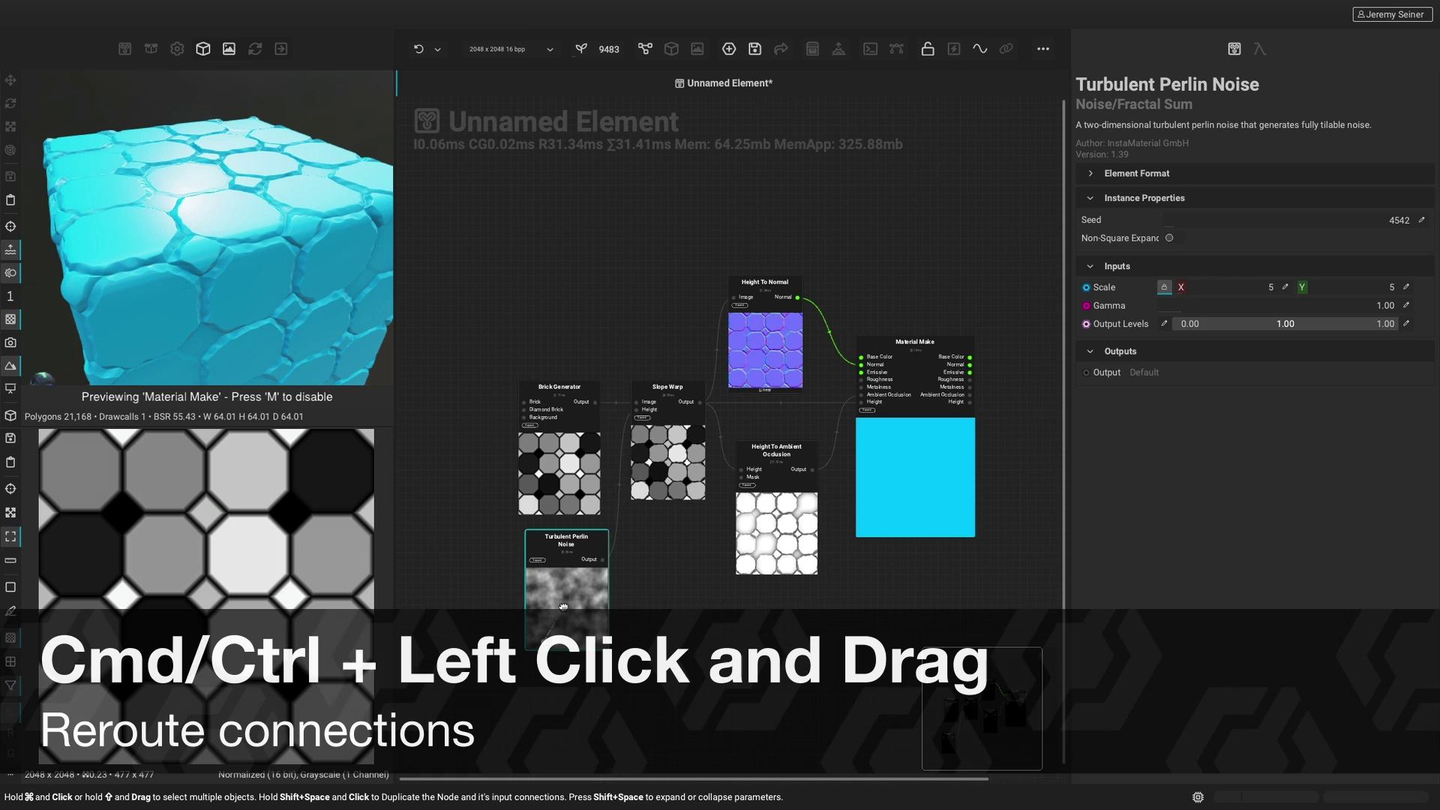
left_click(700, 407)
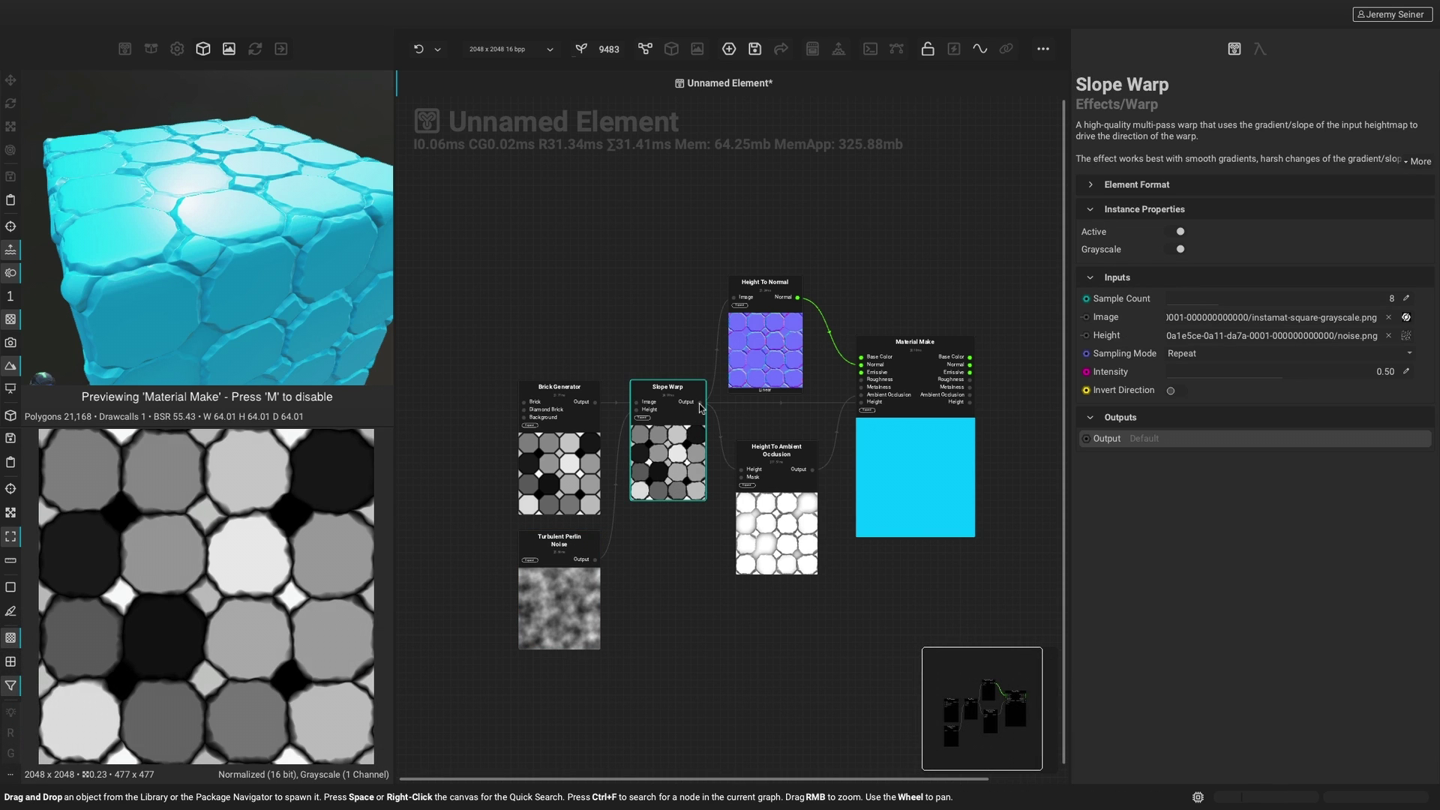
left_click_drag(1284, 379, 1255, 389)
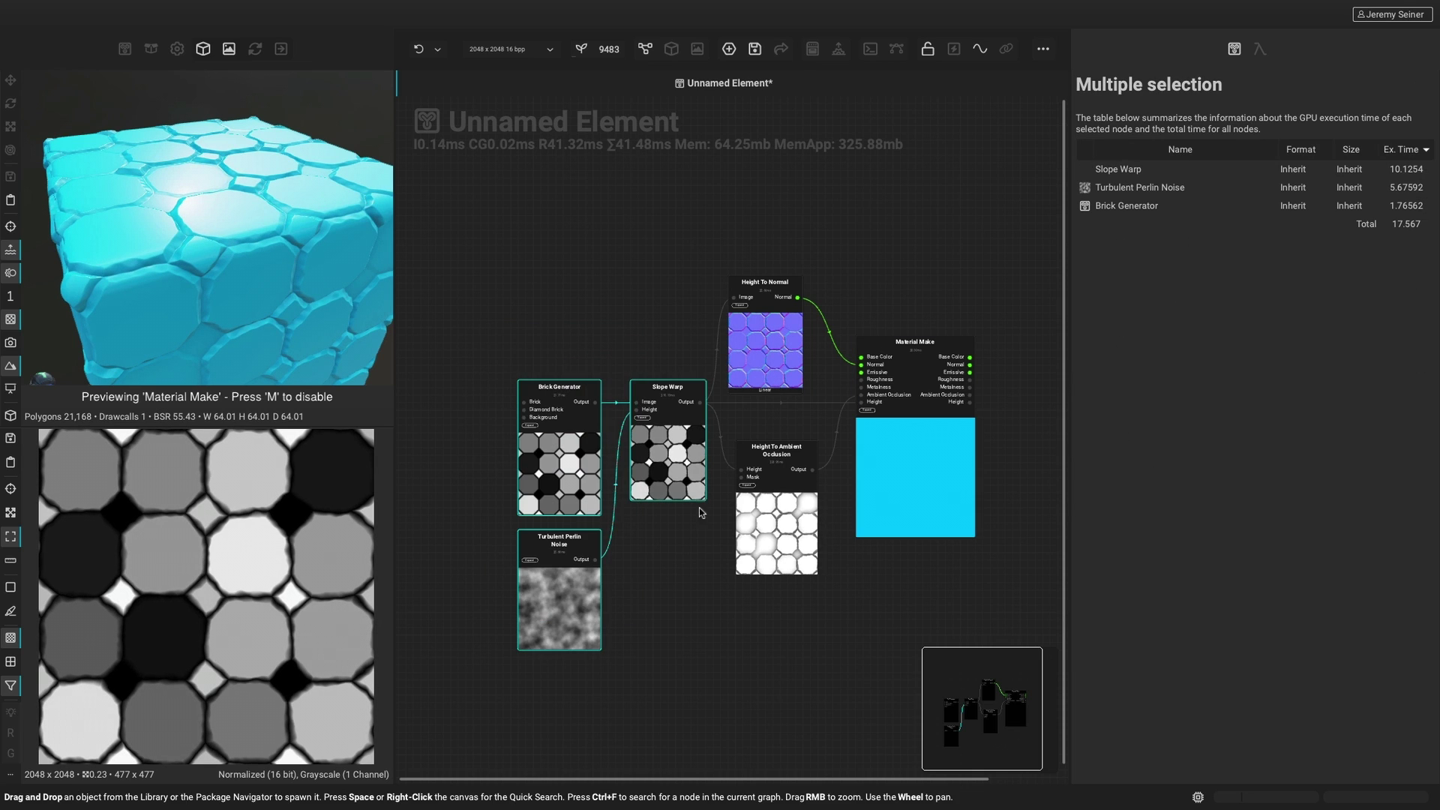
Move the Brick Generator, Turbulent Perlin Noise and Slope Warp nodes away from the rest and add a Cracks Organic node above them
left_click_drag(694, 450, 589, 449)
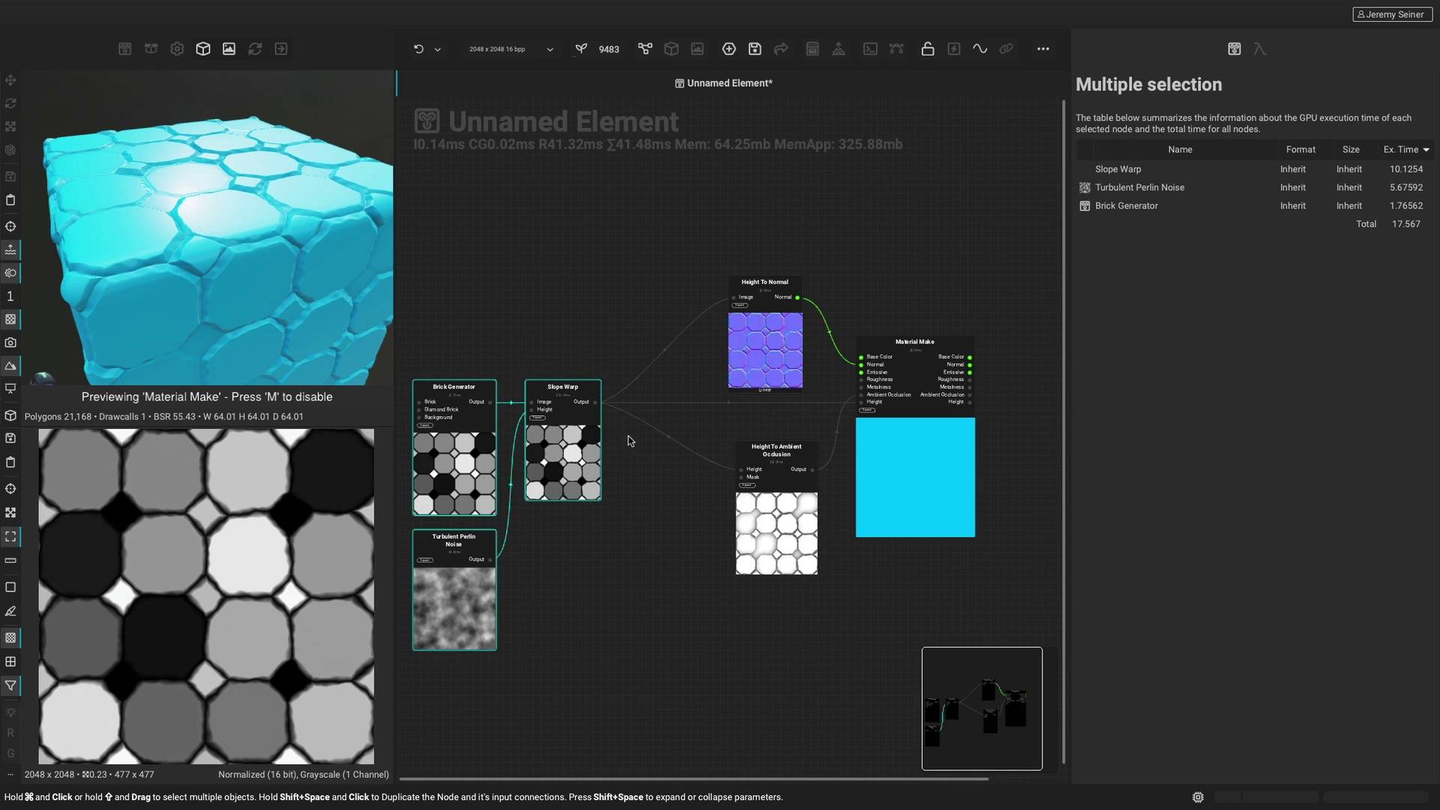
left_click(603, 308)
key("space")
type("cracks")
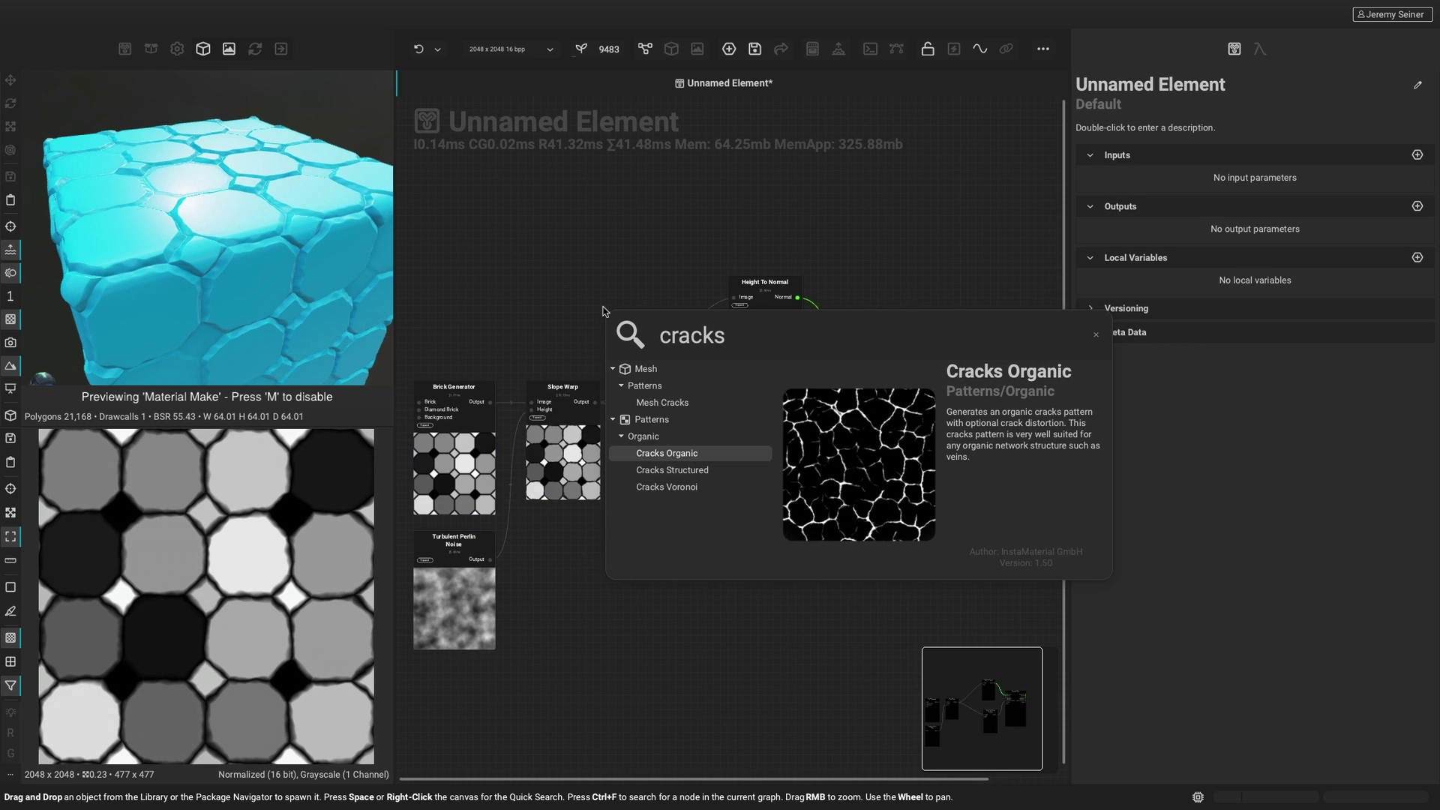
key("Return")
left_click_drag(634, 366, 548, 276)
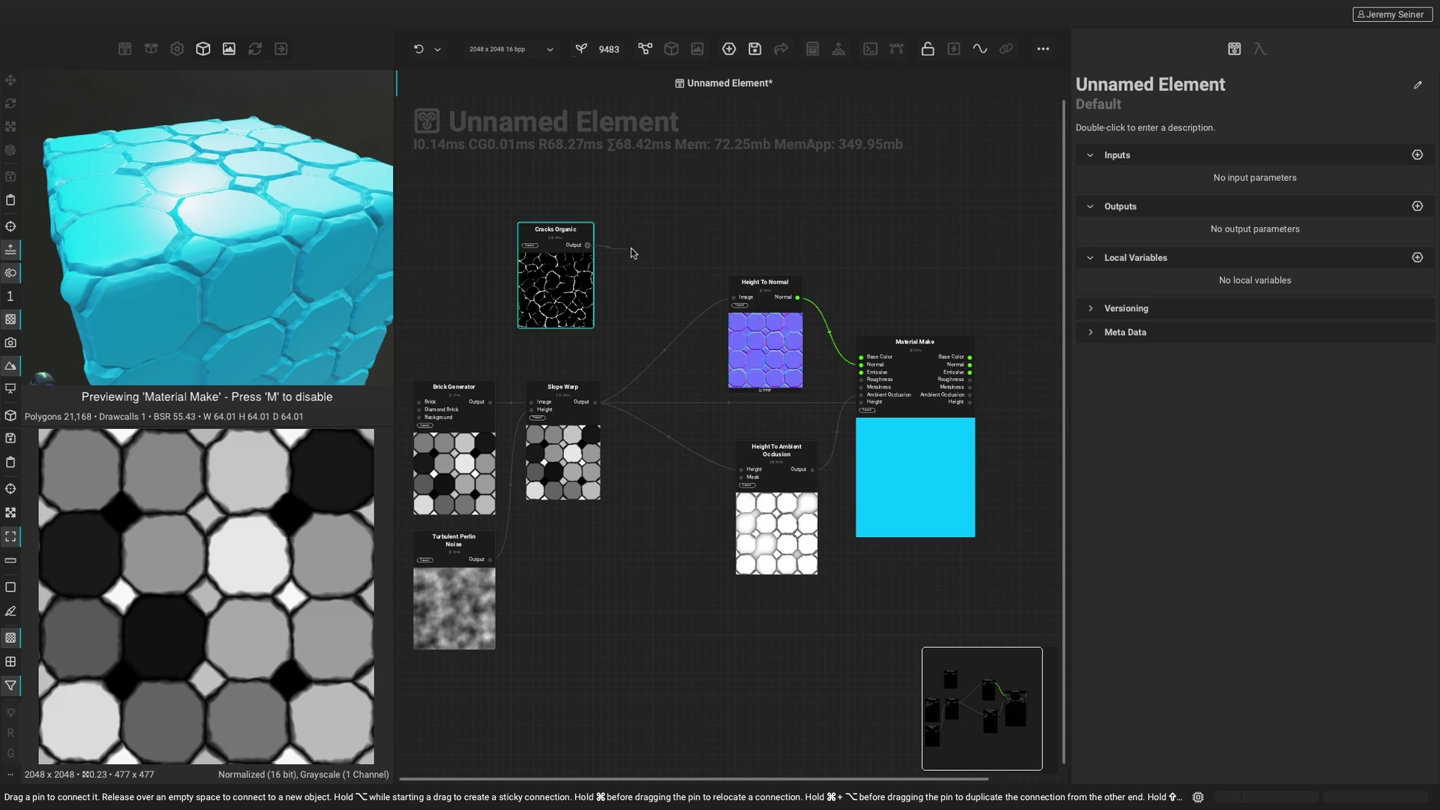
Add a Blend node with Cracks Organic as Foreground and Slope Warp as Background, and reroute the Slope Warp's downstream connections through it
left_click_drag(632, 249, 636, 248)
left_click(670, 357)
left_click_drag(594, 402, 635, 284)
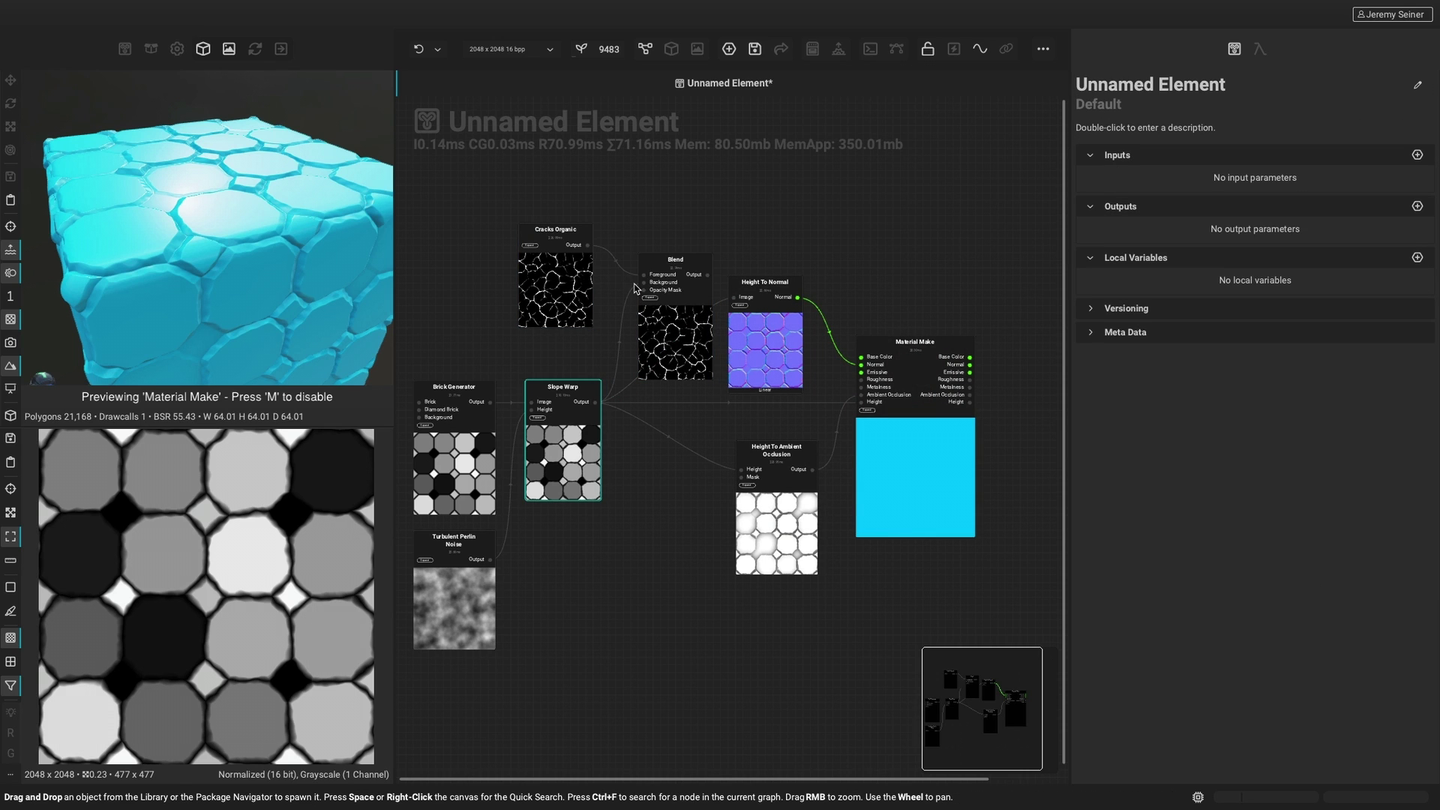
left_click_drag(596, 402, 666, 432, "shift")
Set the Blend node's mode to Subtract and its opacity to 21.99 %
left_click(1260, 364)
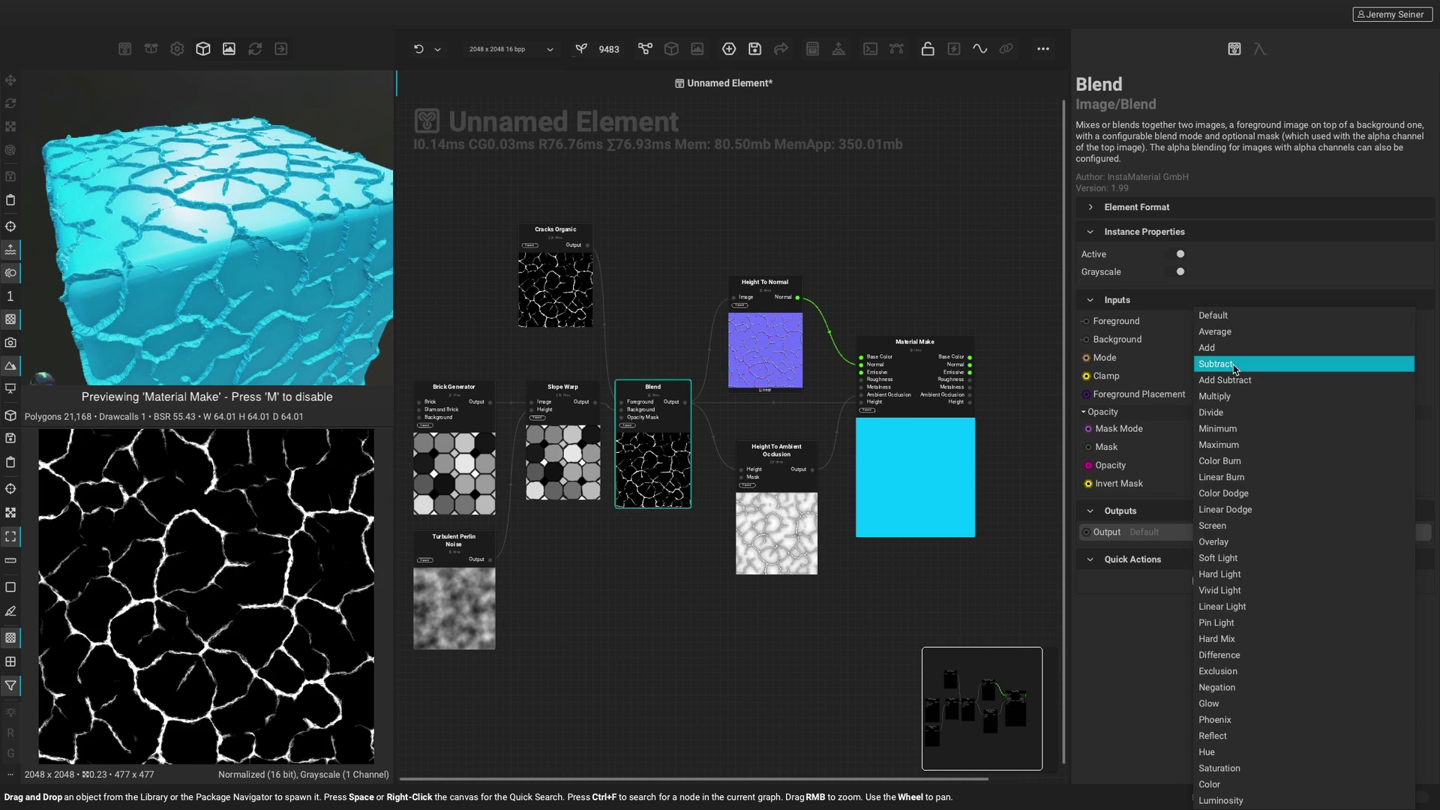
left_click(1256, 364)
left_click_drag(1275, 465, 1237, 476)
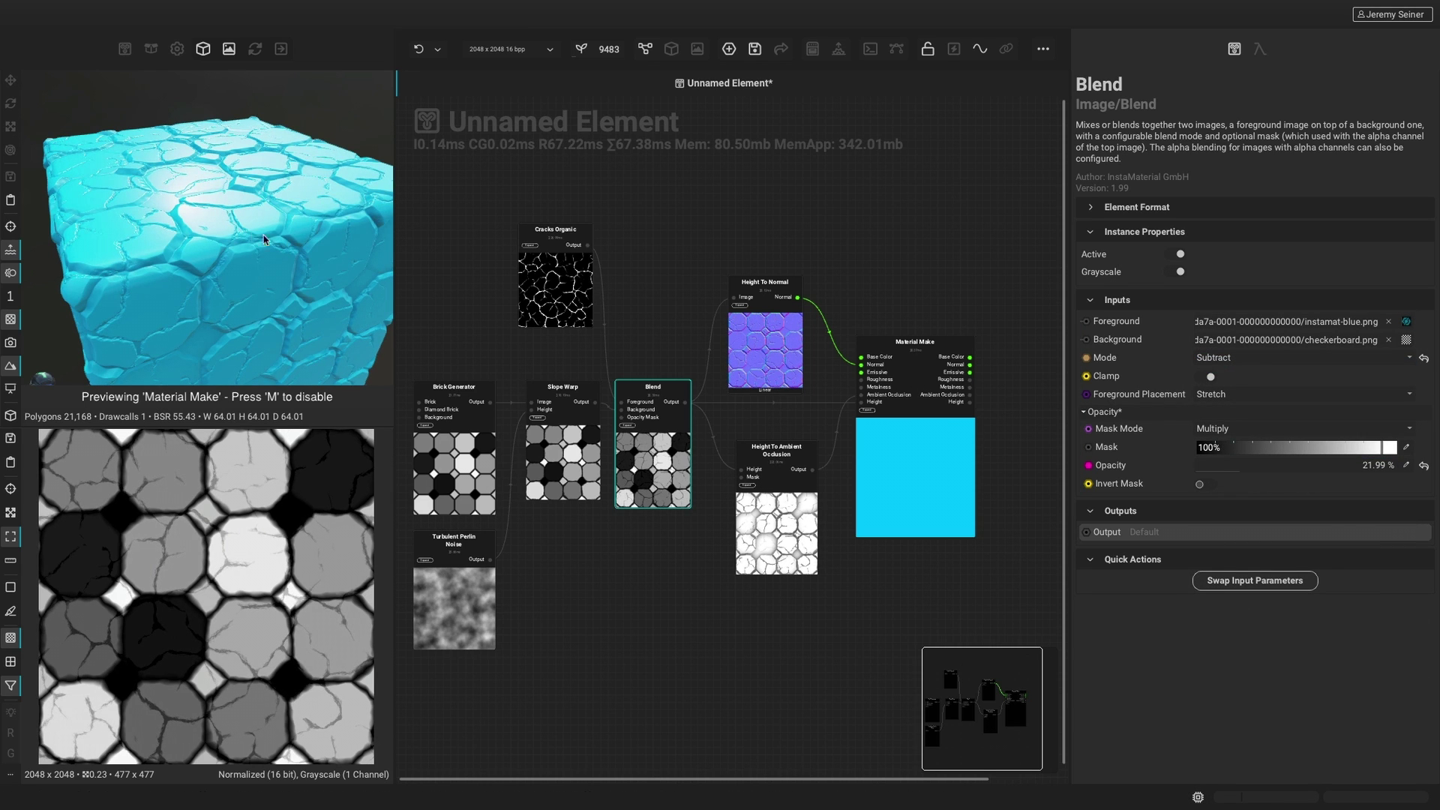
Set the Cracks Organic node's count to 10 and its distortion frequency to 5
left_click_drag(196, 196, 218, 237, "alt")
left_click(541, 291)
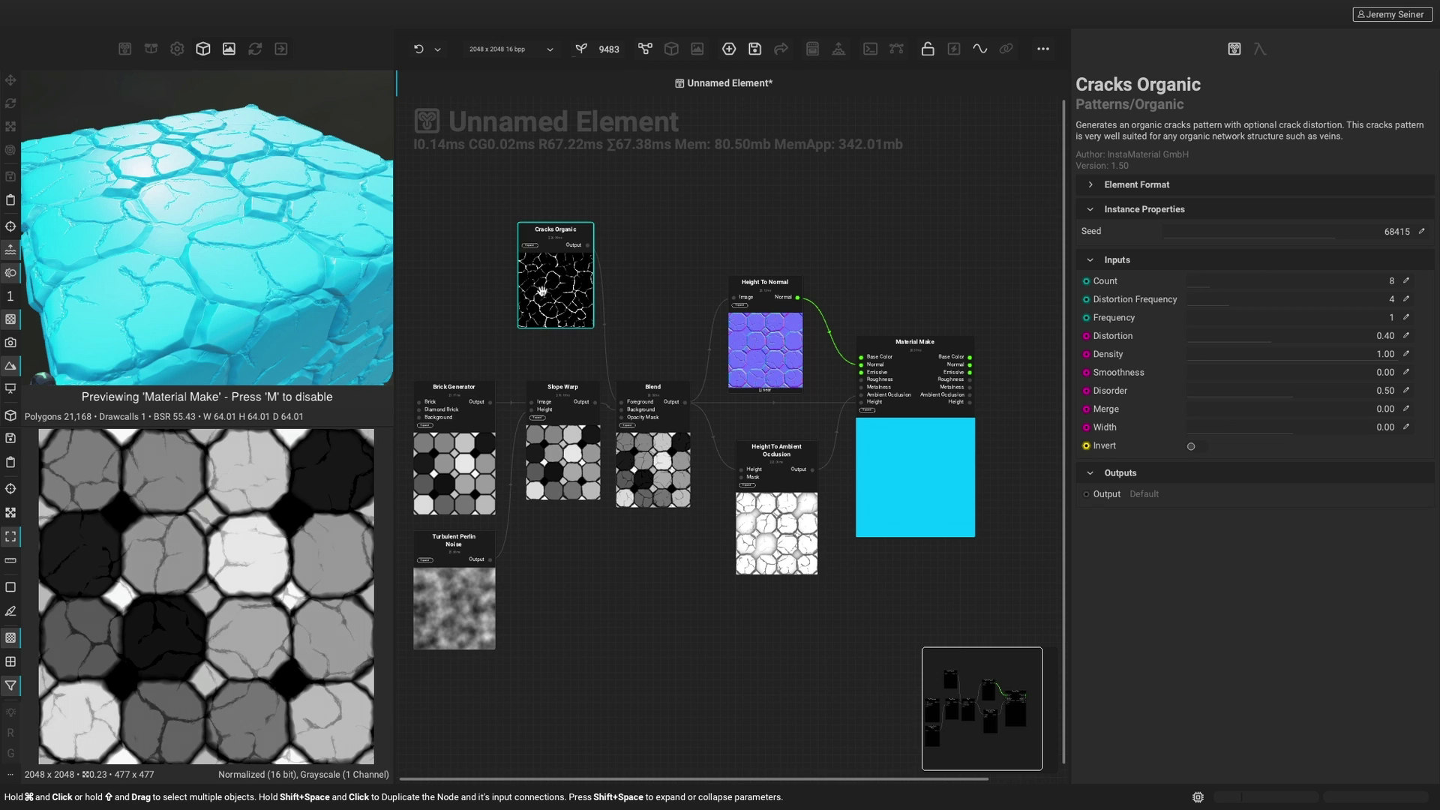
left_click_drag(1204, 289, 1236, 300)
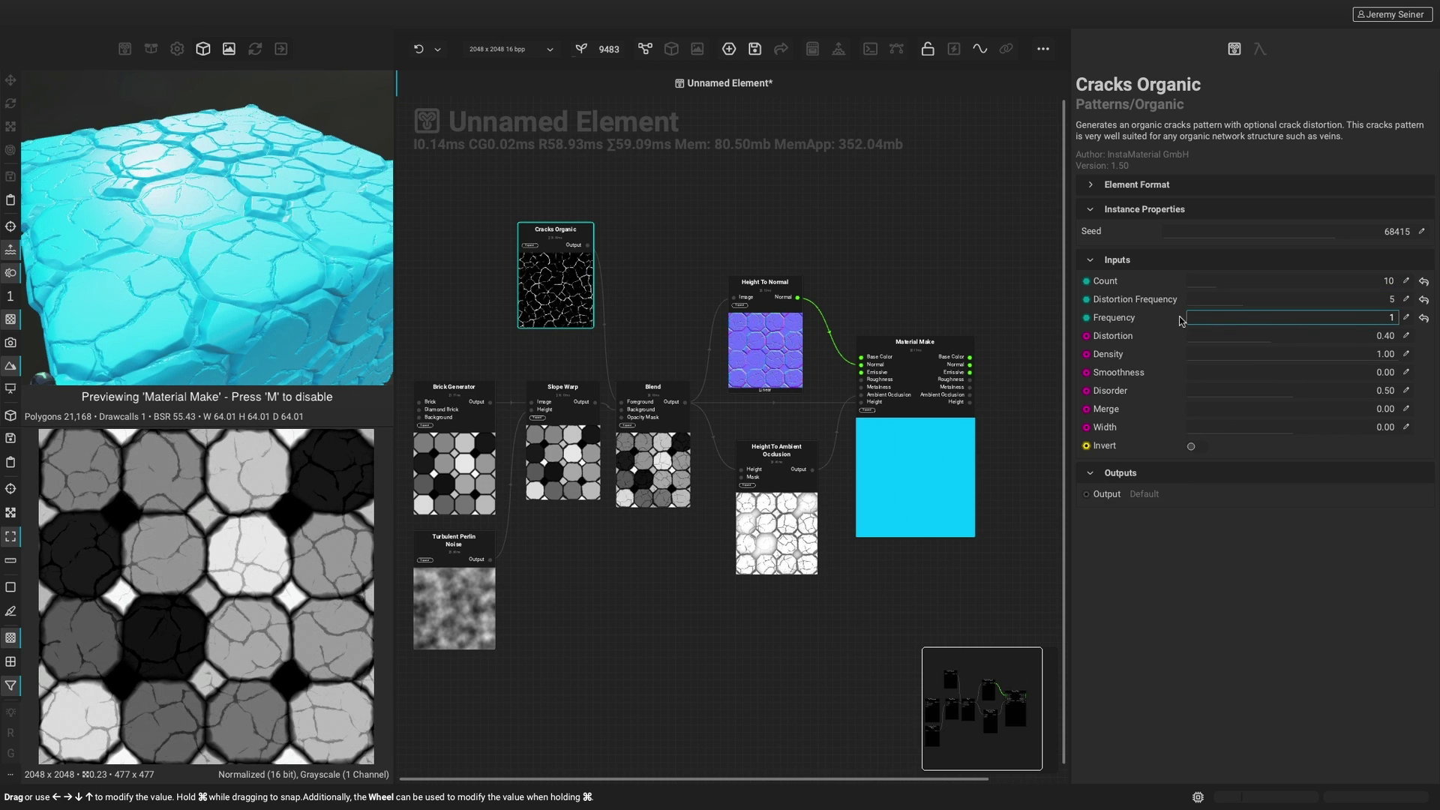
Shift the Height To Normal, Height To Ambient Occlusion and Material Make nodes aside and add a Gradient Map fed by the Blend output
left_click_drag(712, 251, 955, 531)
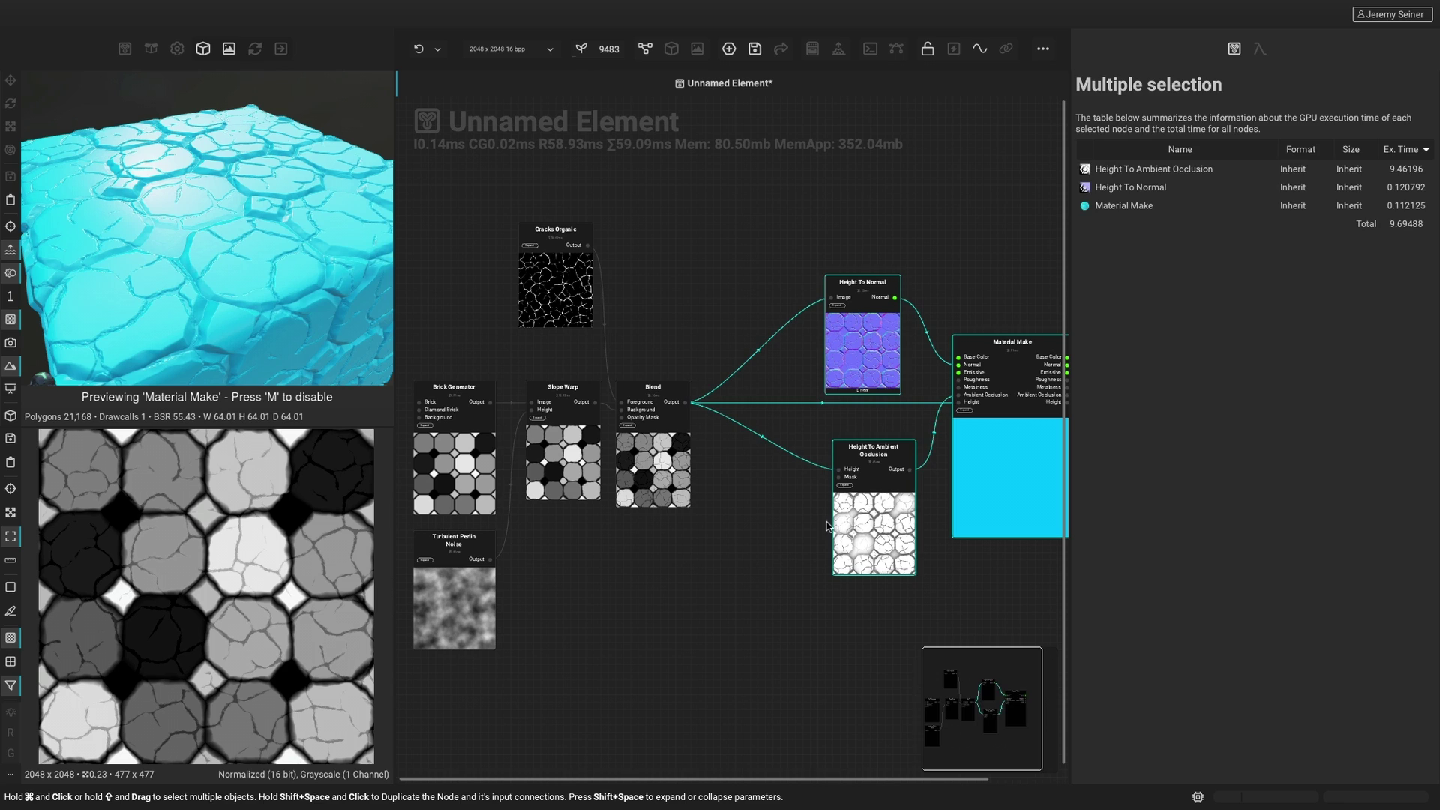
left_click(715, 456)
left_click_drag(683, 403, 705, 318)
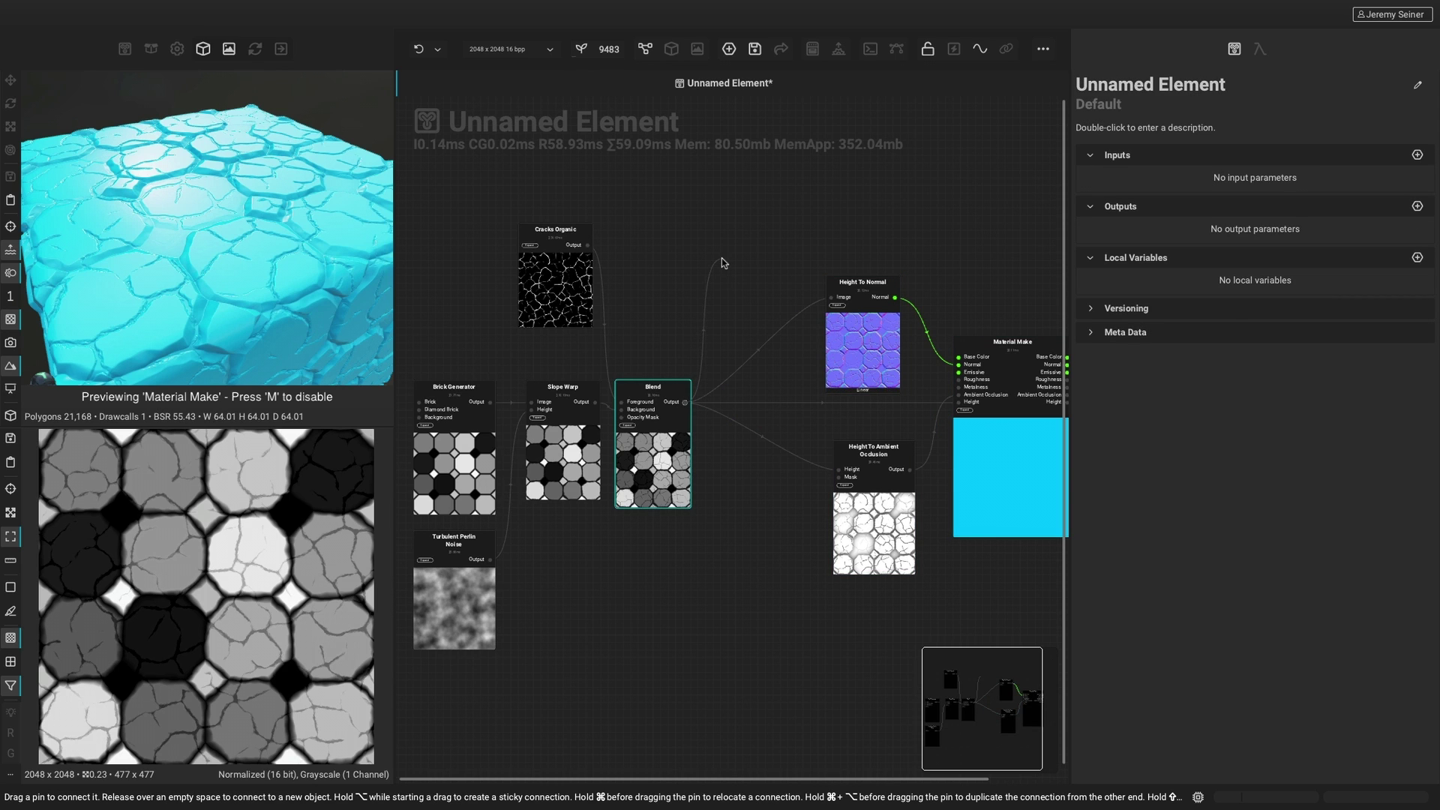
left_click_drag(721, 259, 721, 259)
type("gradient")
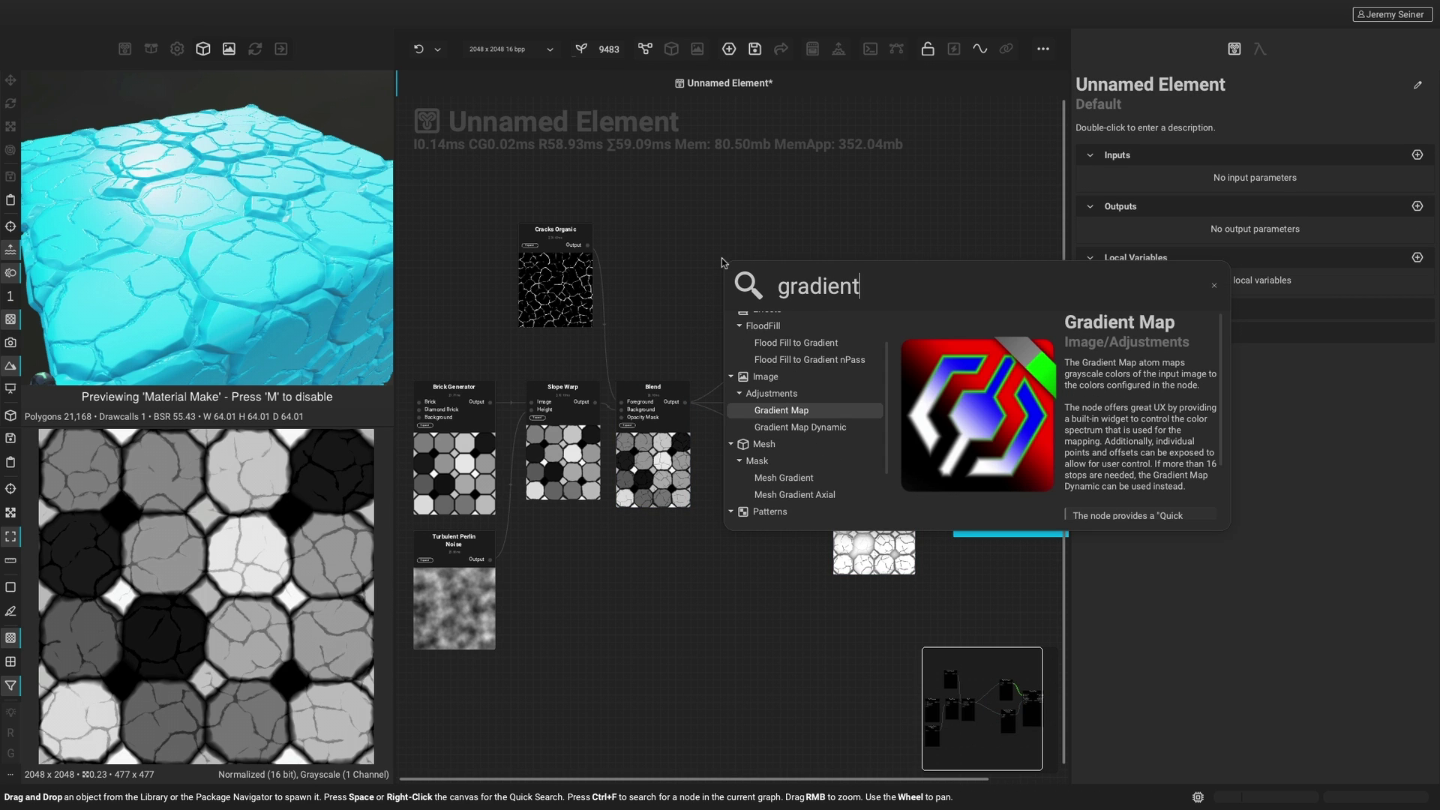
key("Return")
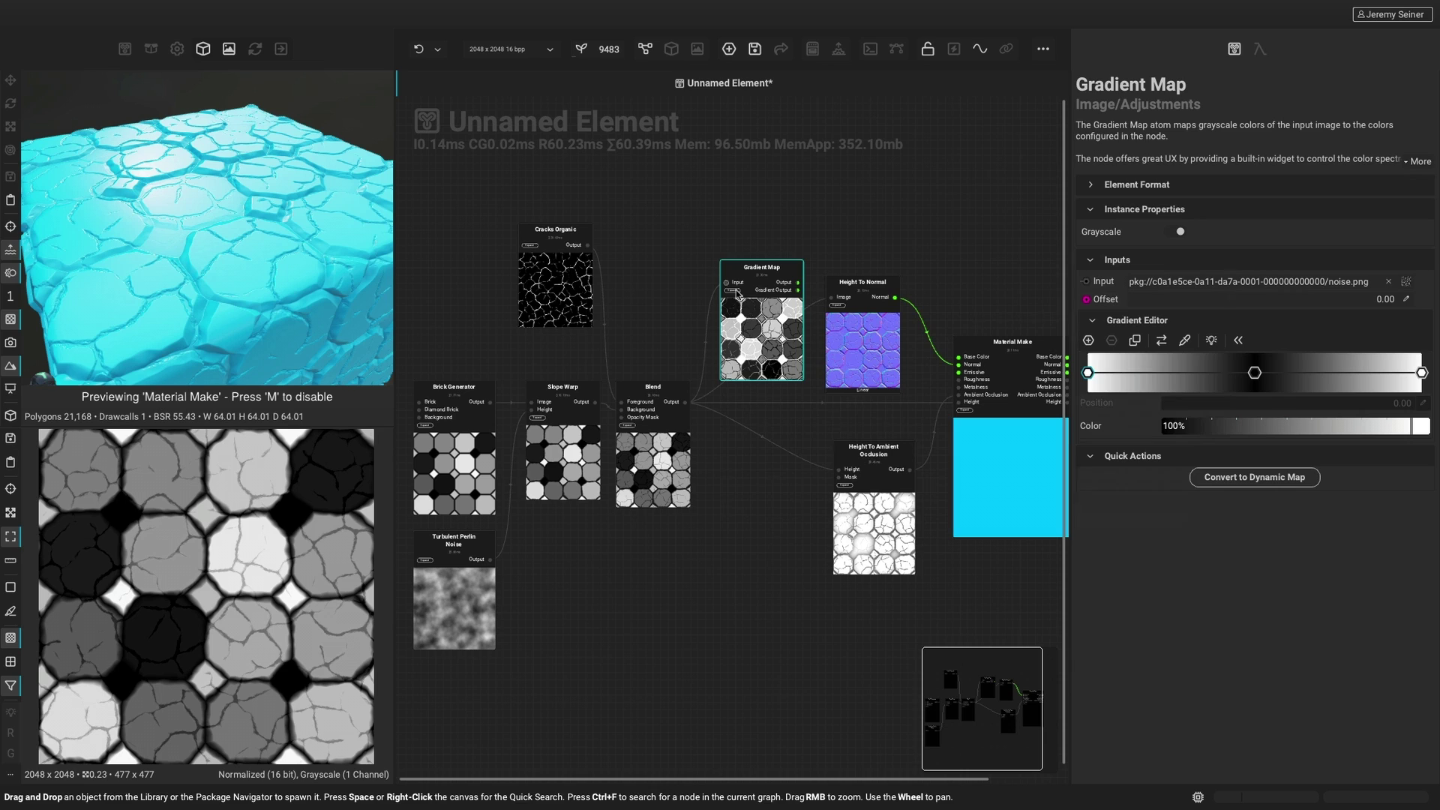
left_click_drag(752, 328, 745, 253)
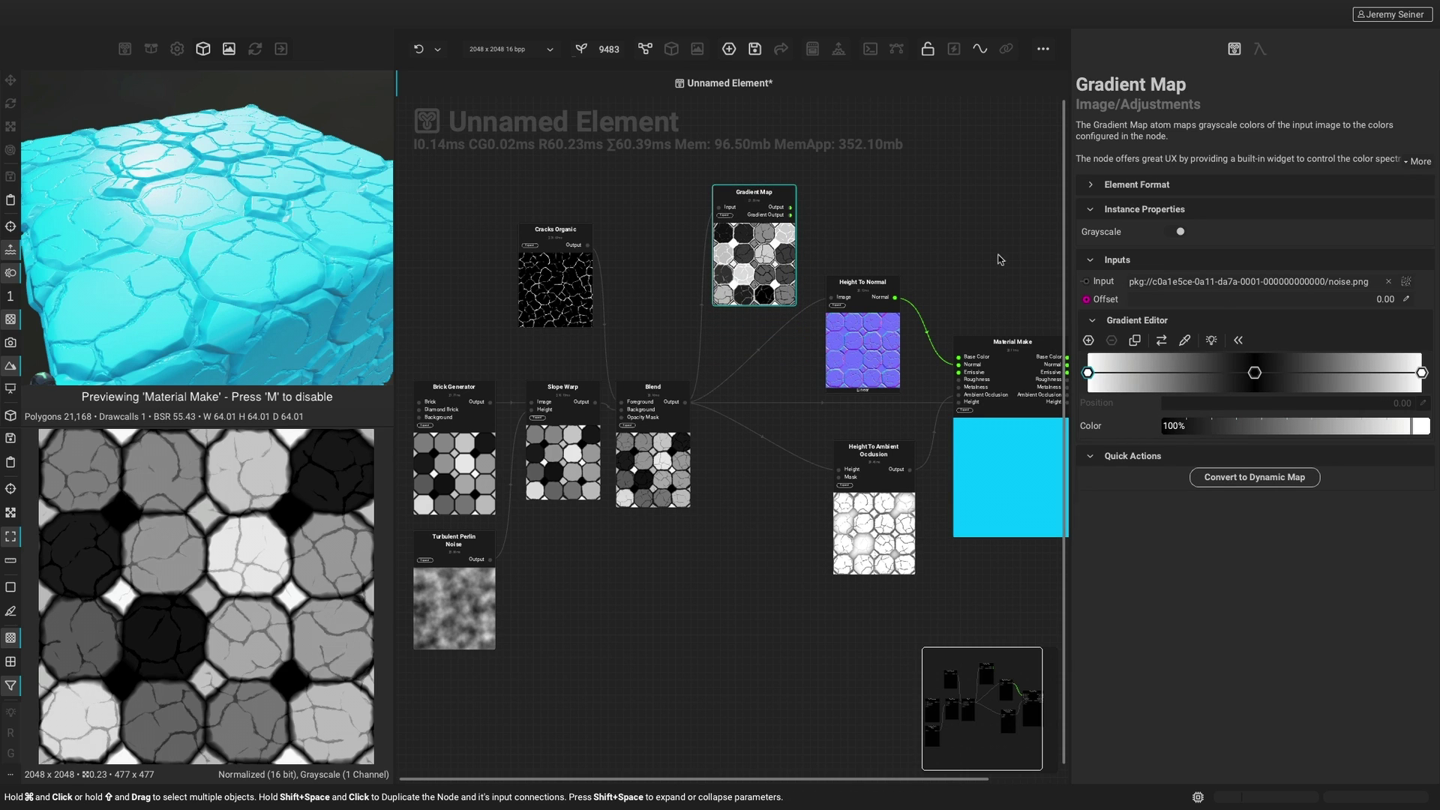
Turn off Grayscale on the Gradient Map and remove the gradient's middle green stop
left_click(1176, 232)
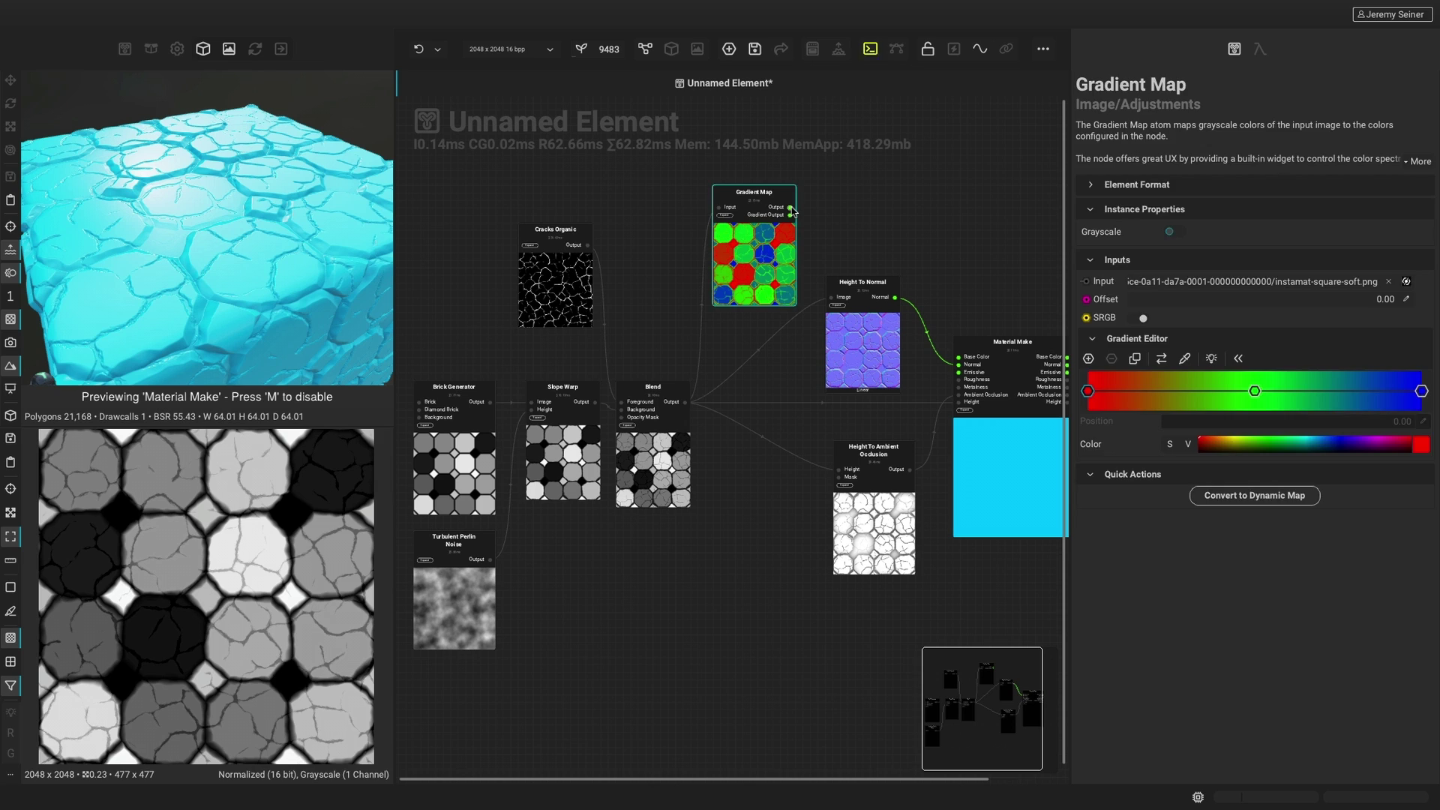
left_click(1253, 391)
left_click(1111, 358)
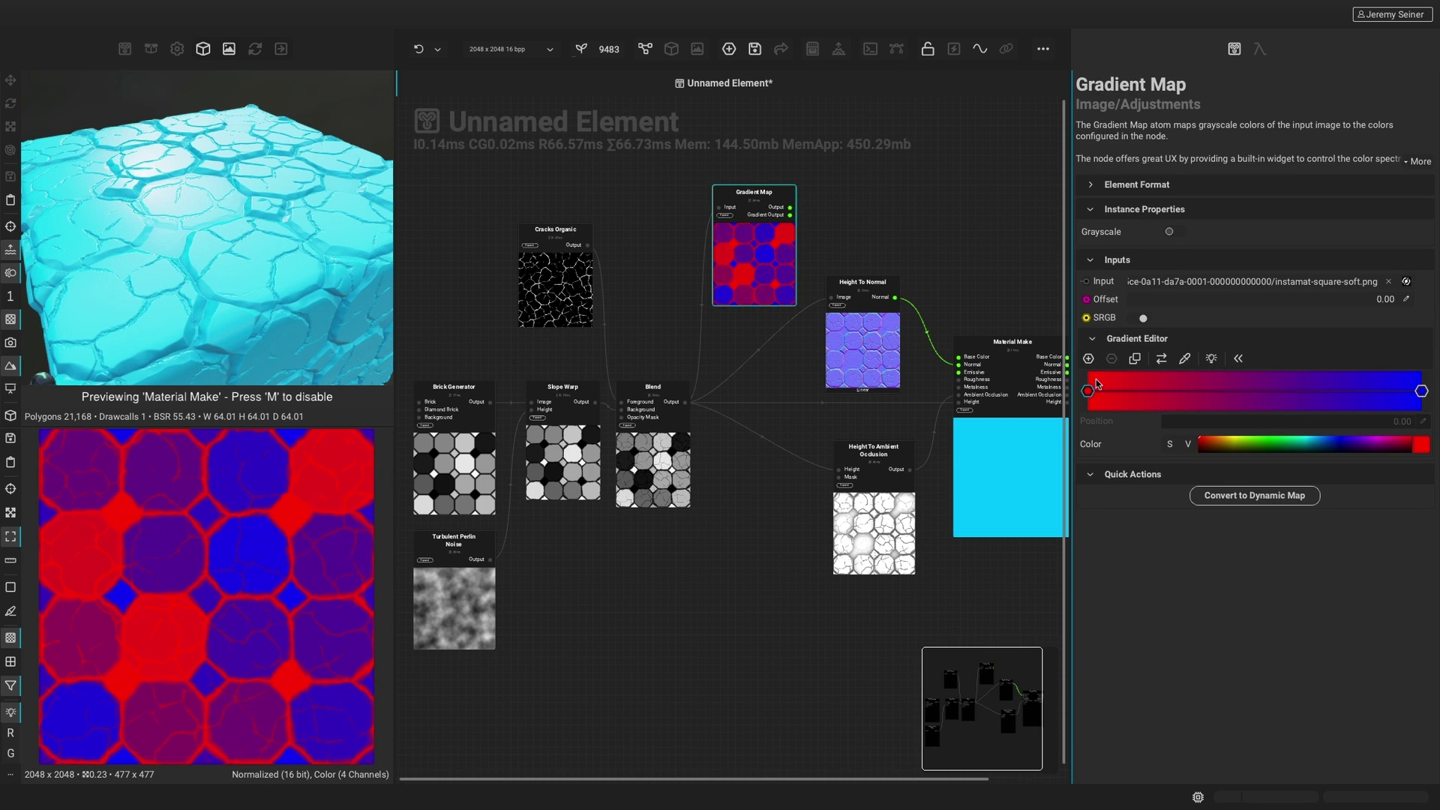
Recolor the gradient's start stop dark teal (HSV 0.5229, 1.0000, 0.3148) and its end stop light cyan (HSV 0.5393, 0.5833, 1.0000)
double_click(1087, 391)
left_click(1415, 767)
left_click(1273, 791)
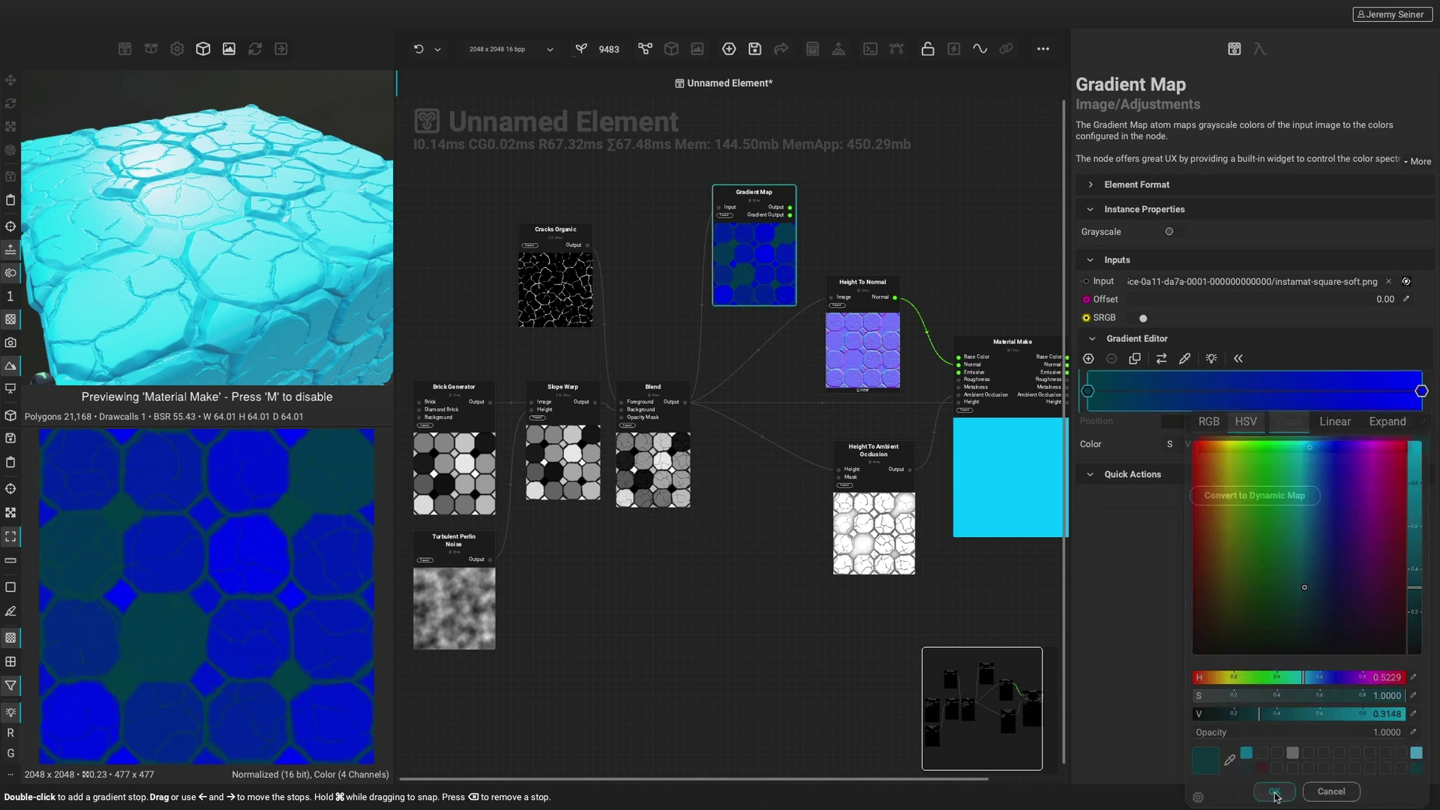
double_click(1422, 390)
left_click(1418, 759)
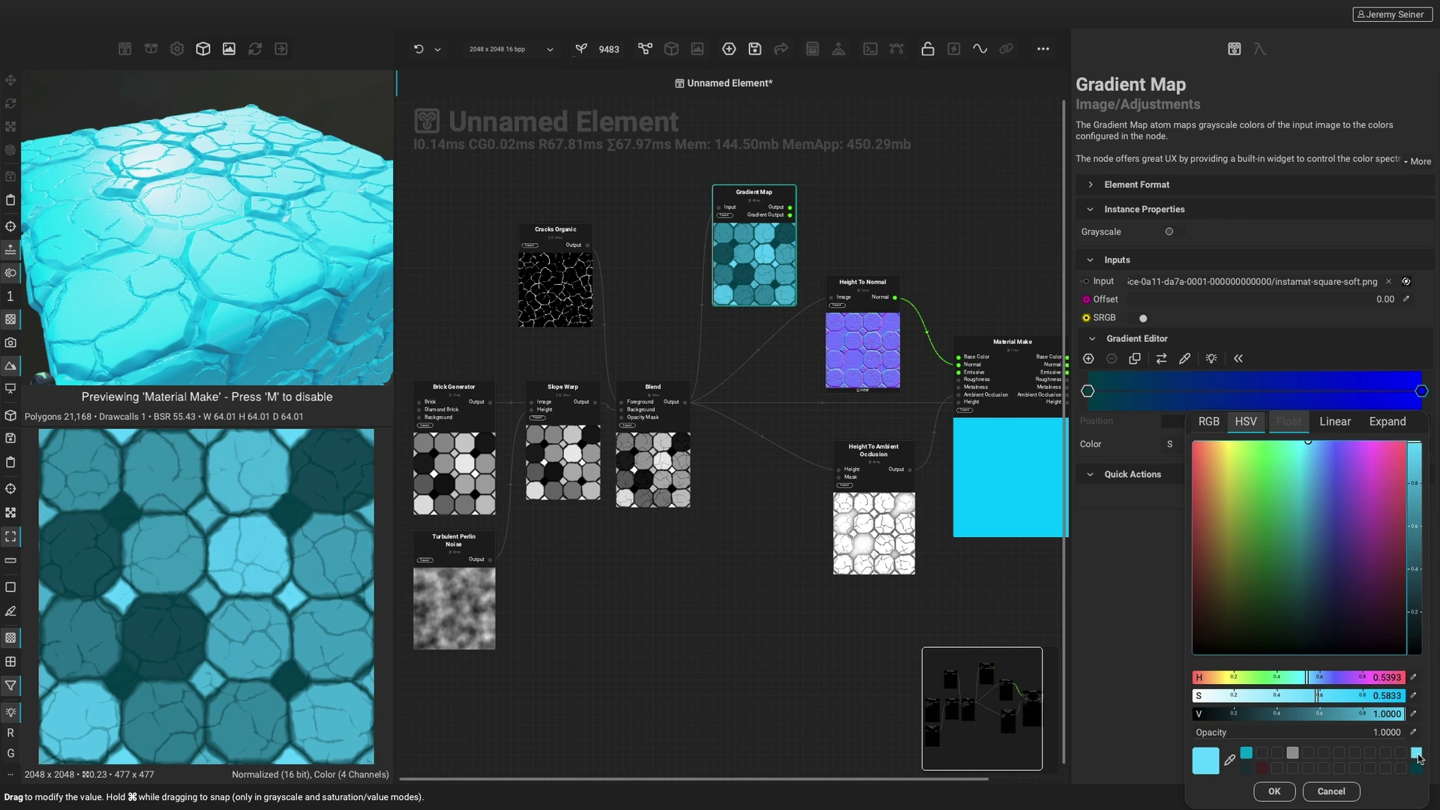
left_click(1140, 636)
Connect the Gradient Map output to Material Make's Base Color and inspect the material on the 3D mesh
left_click(684, 409)
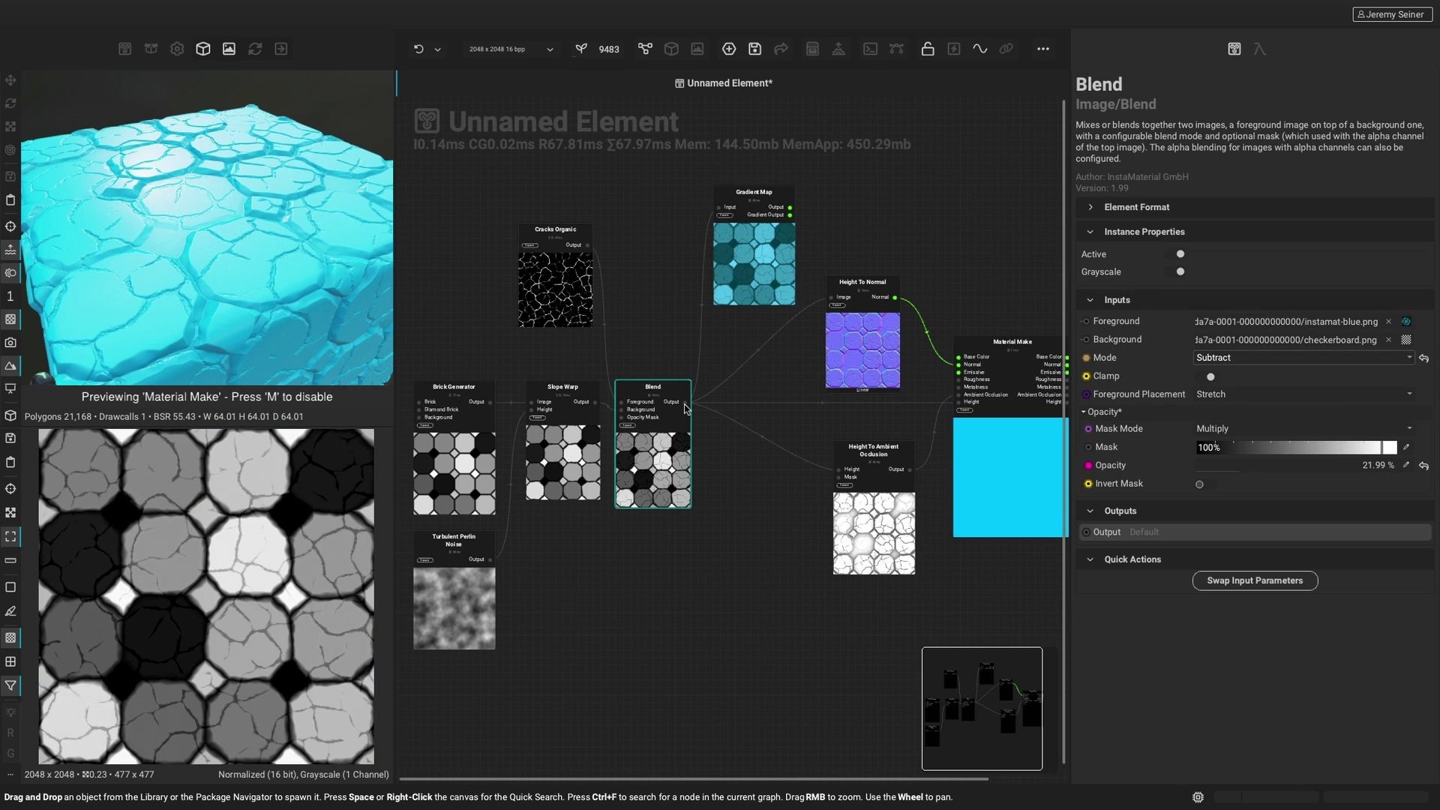
left_click(789, 212)
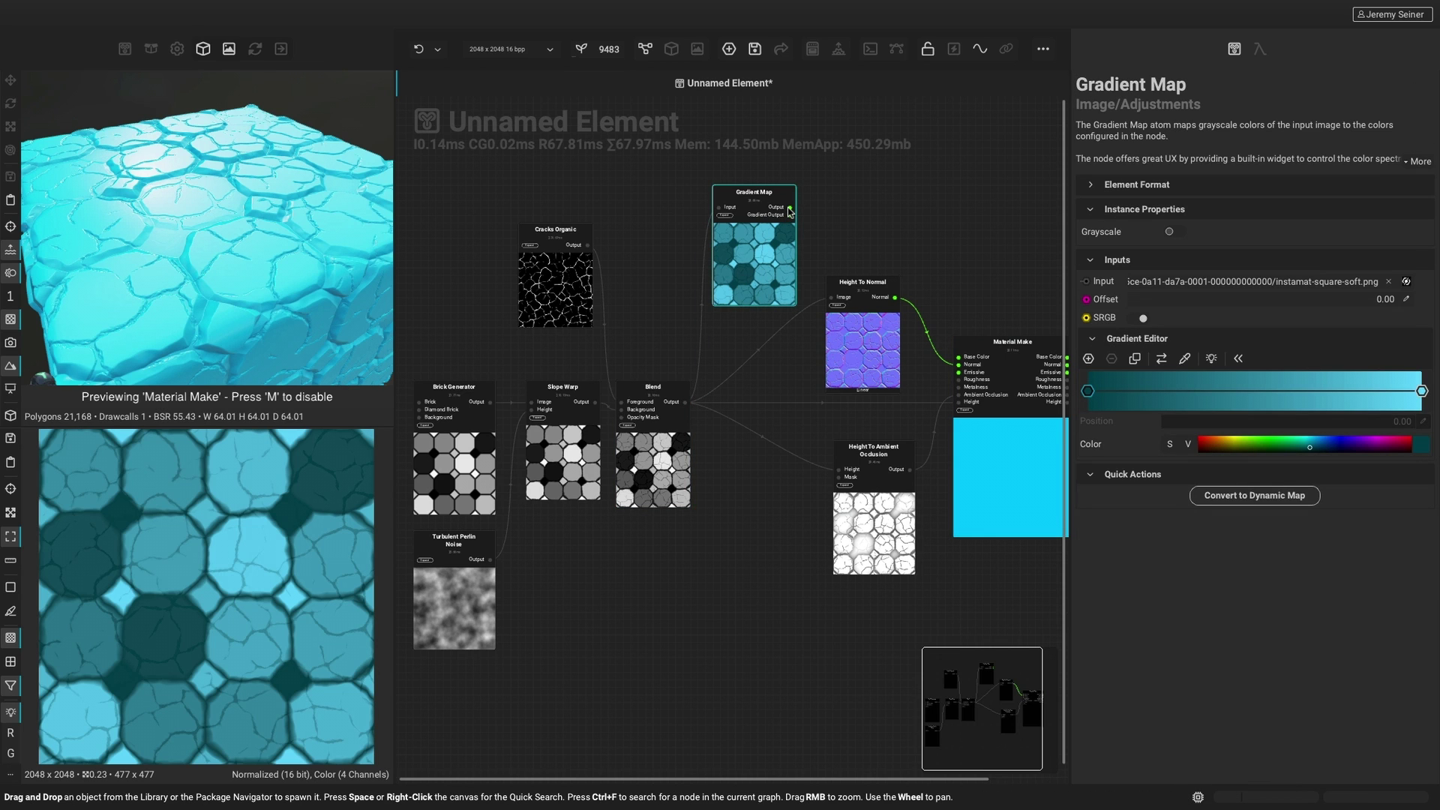
right_click_drag(915, 251, 914, 234)
middle_click_drag(914, 234, 856, 234)
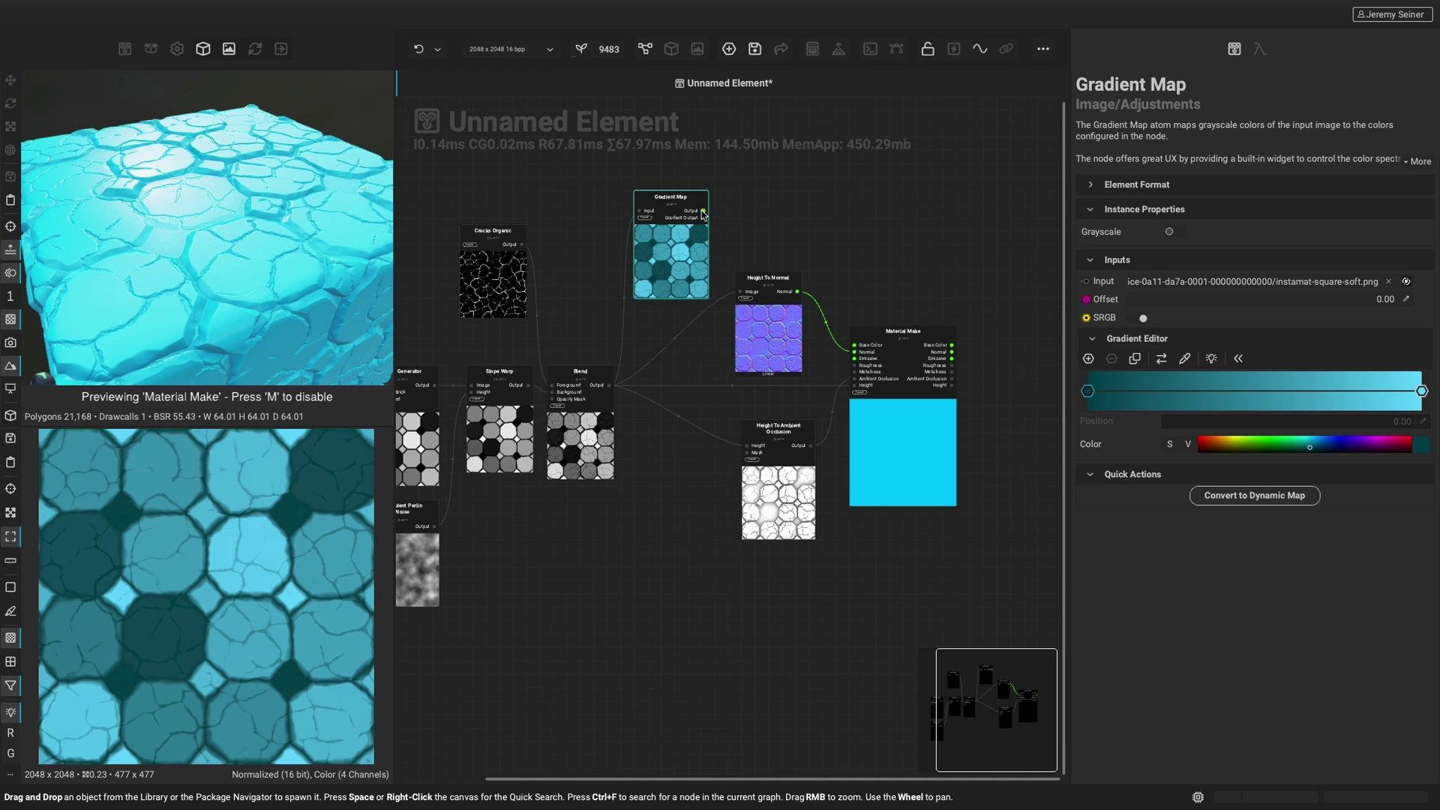
left_click_drag(703, 213, 738, 216)
left_click_drag(851, 337, 852, 345)
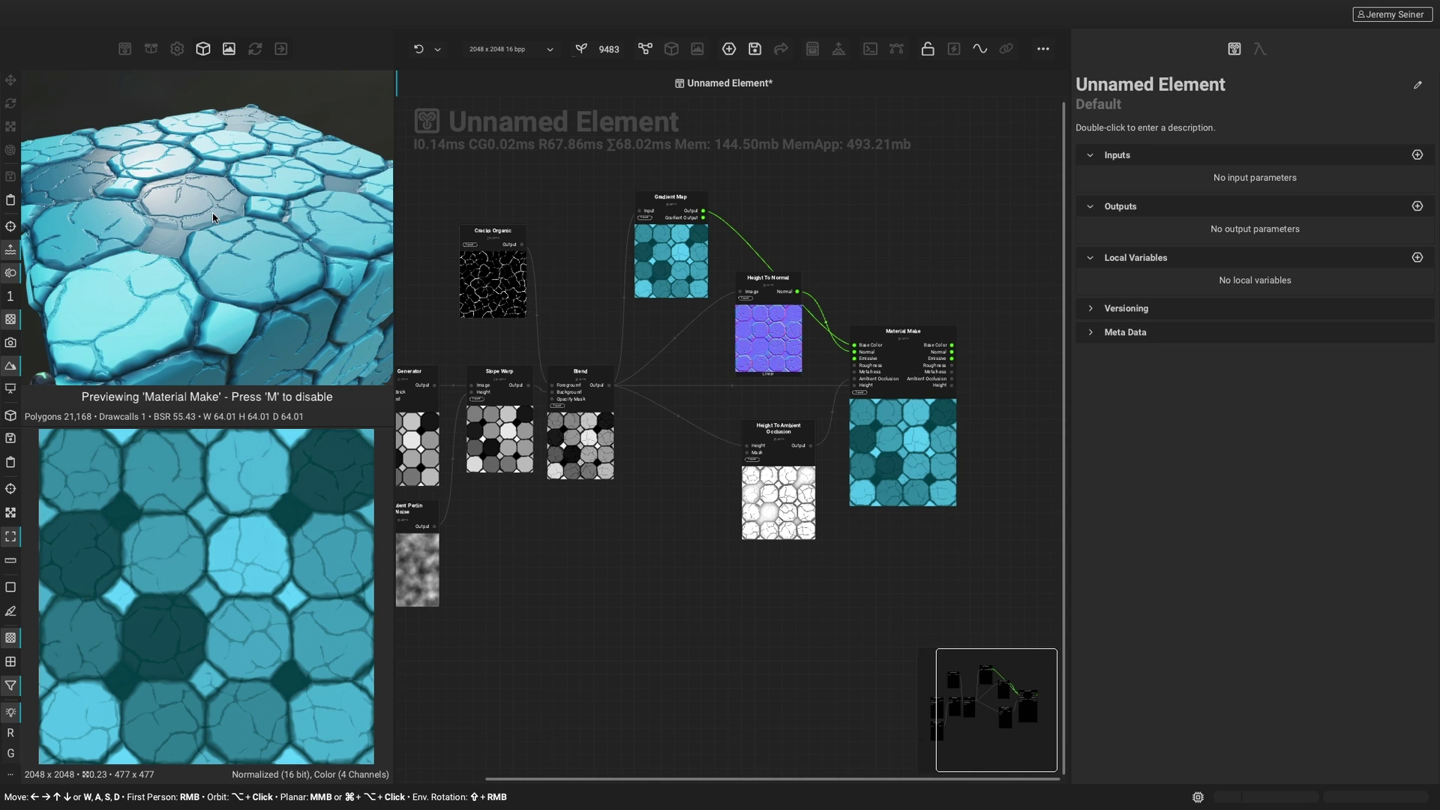
scroll(213, 218, "down", 3)
left_click_drag(188, 238, 266, 233, "alt")
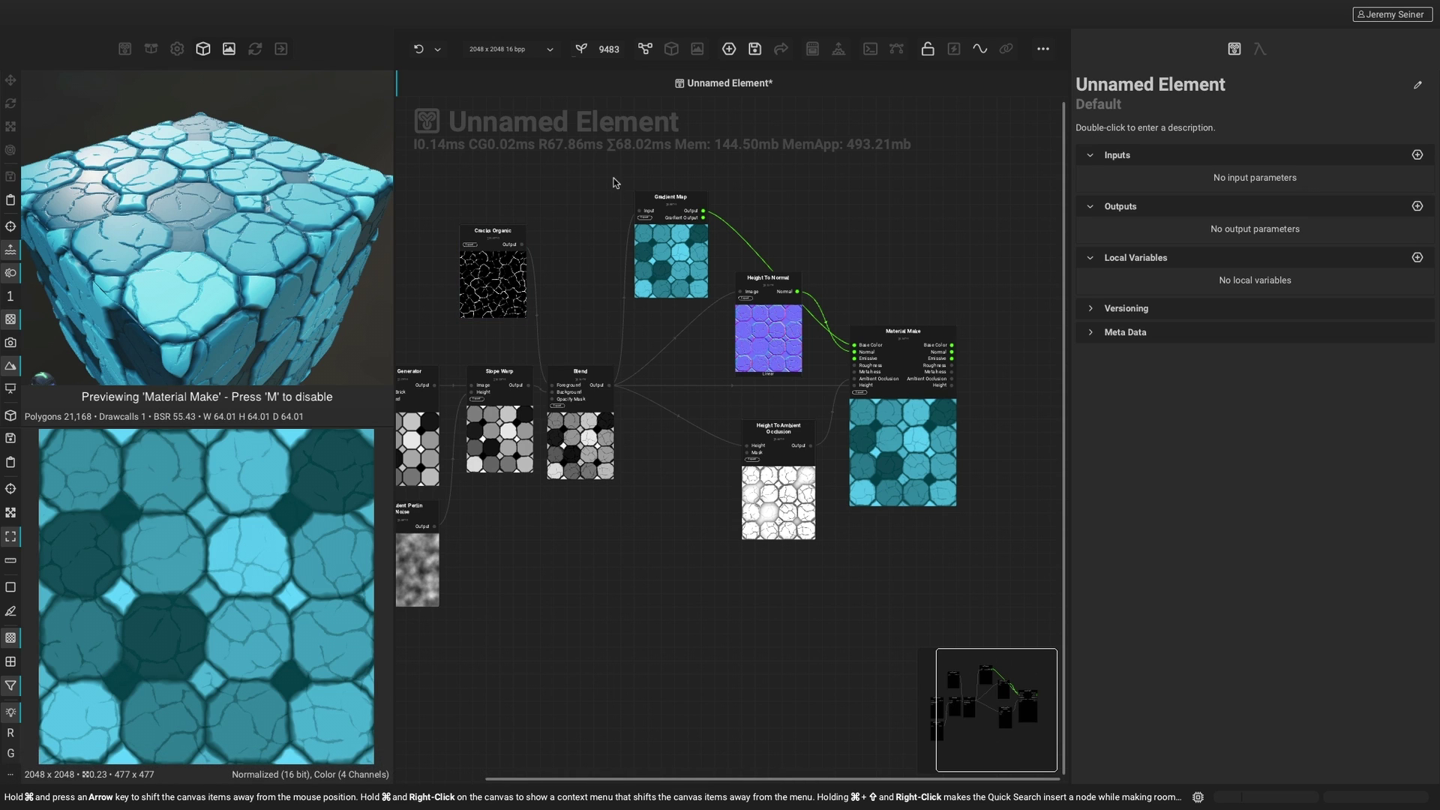
Make room after the Blend node and insert a Height To Curvature node into its connection to the Gradient Map
left_click_drag(614, 183, 876, 495)
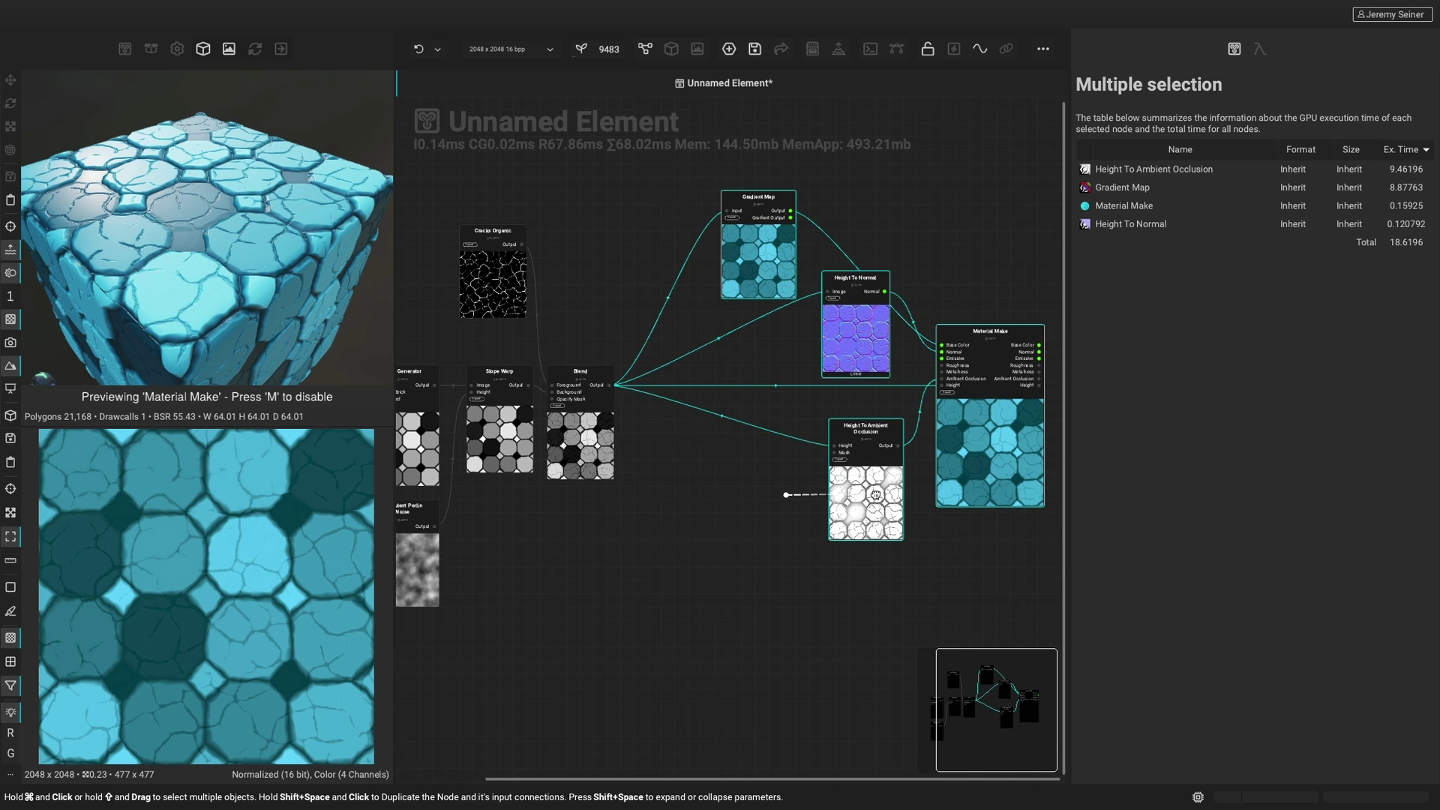
left_click(690, 327)
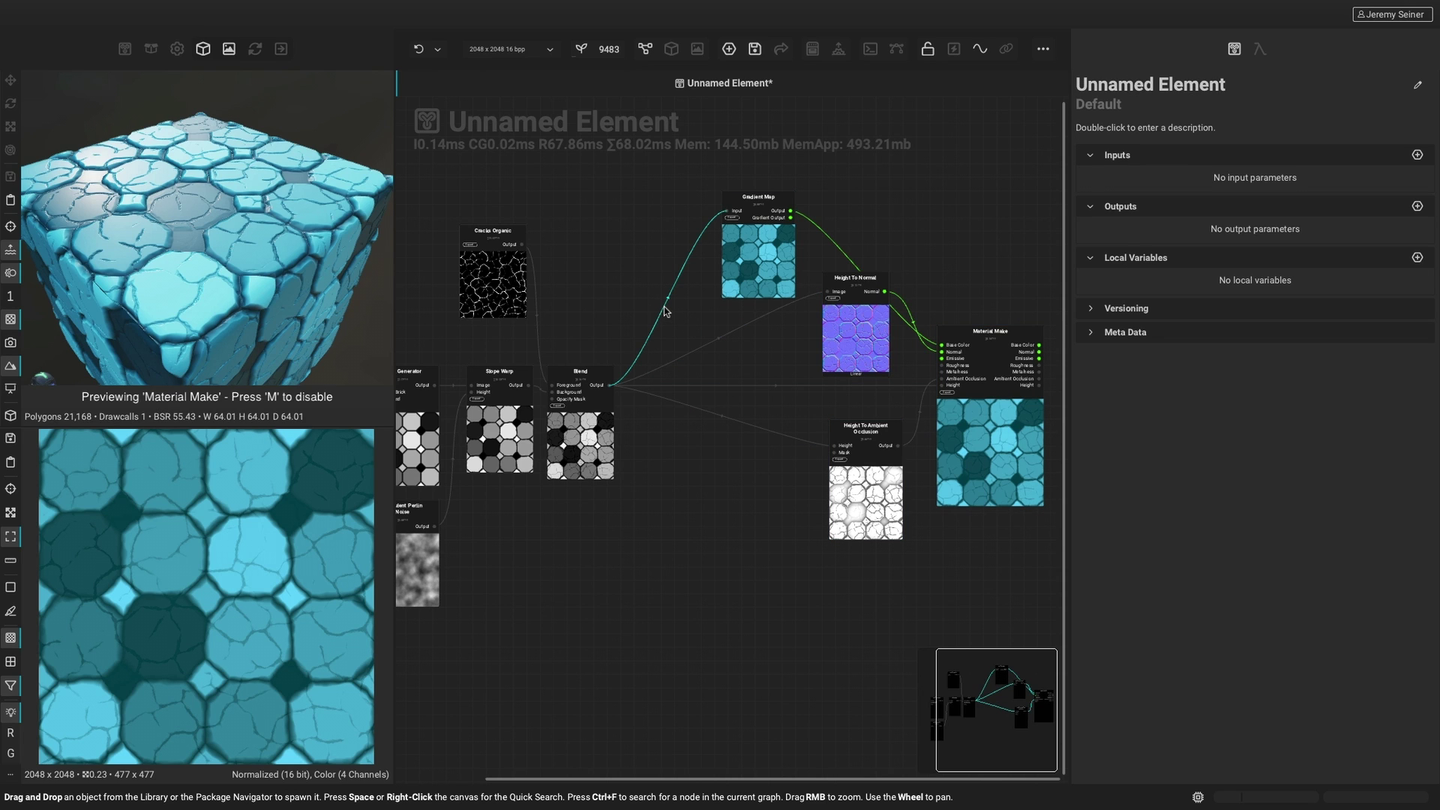
right_click(664, 310)
type("cu")
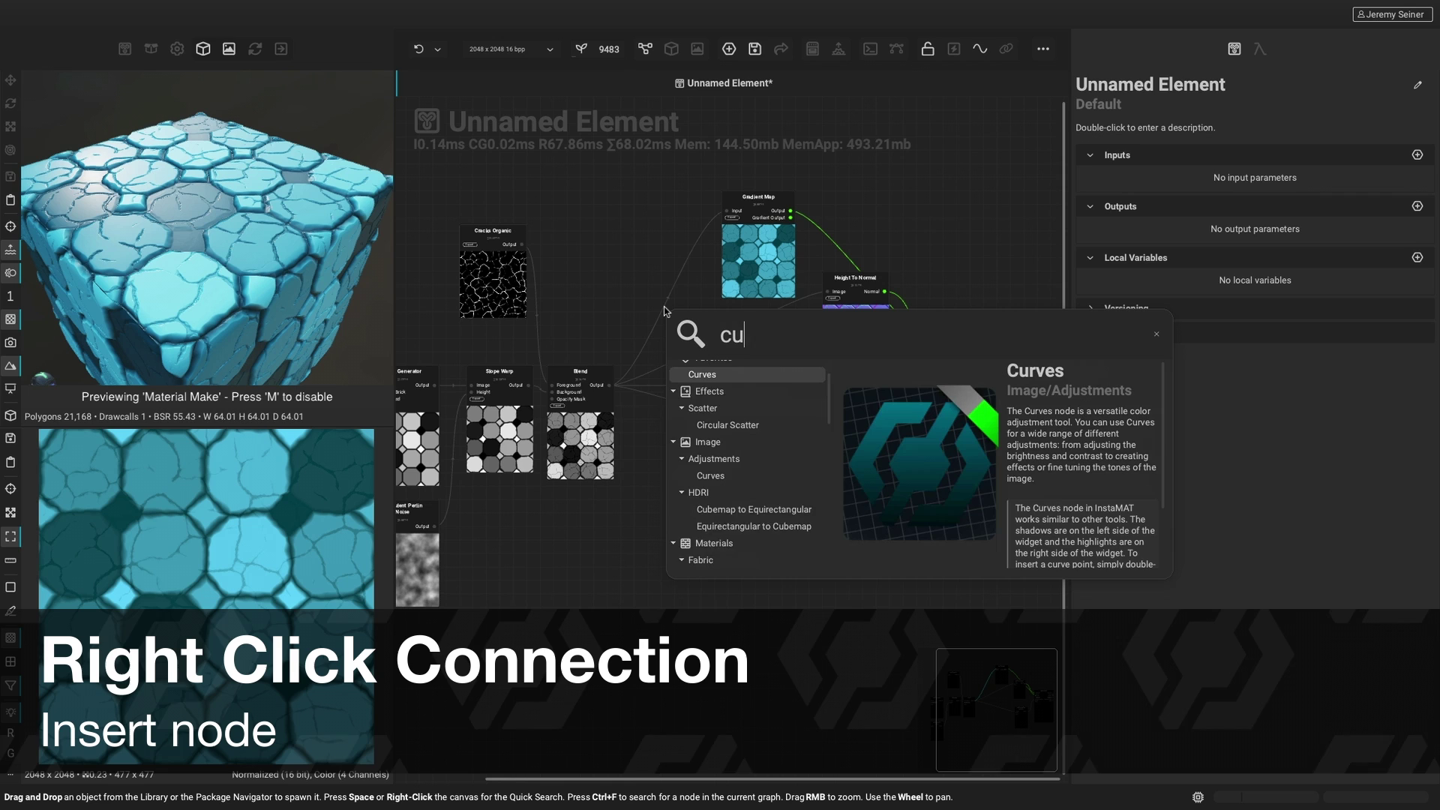
type("rvature")
key("Down")
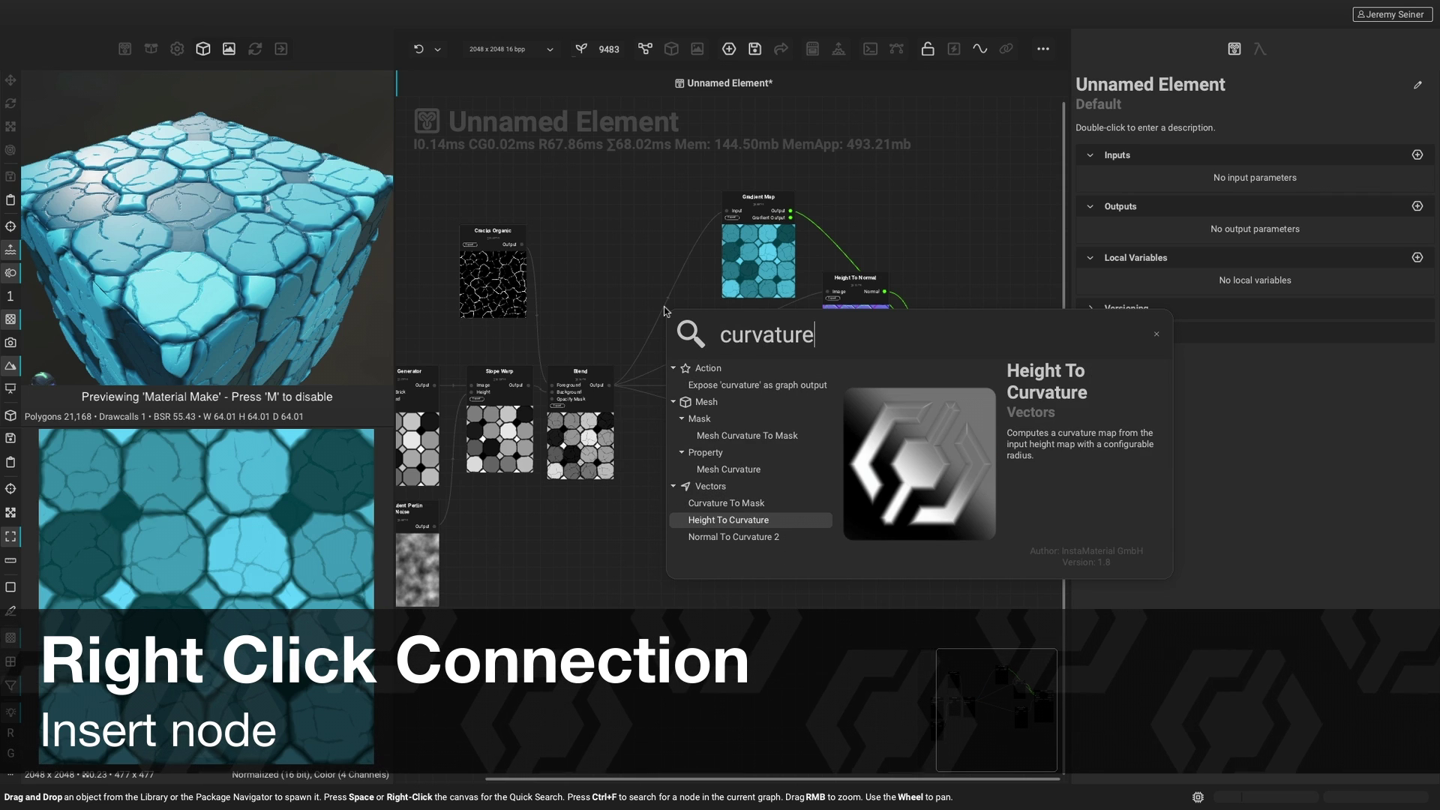
key("Return")
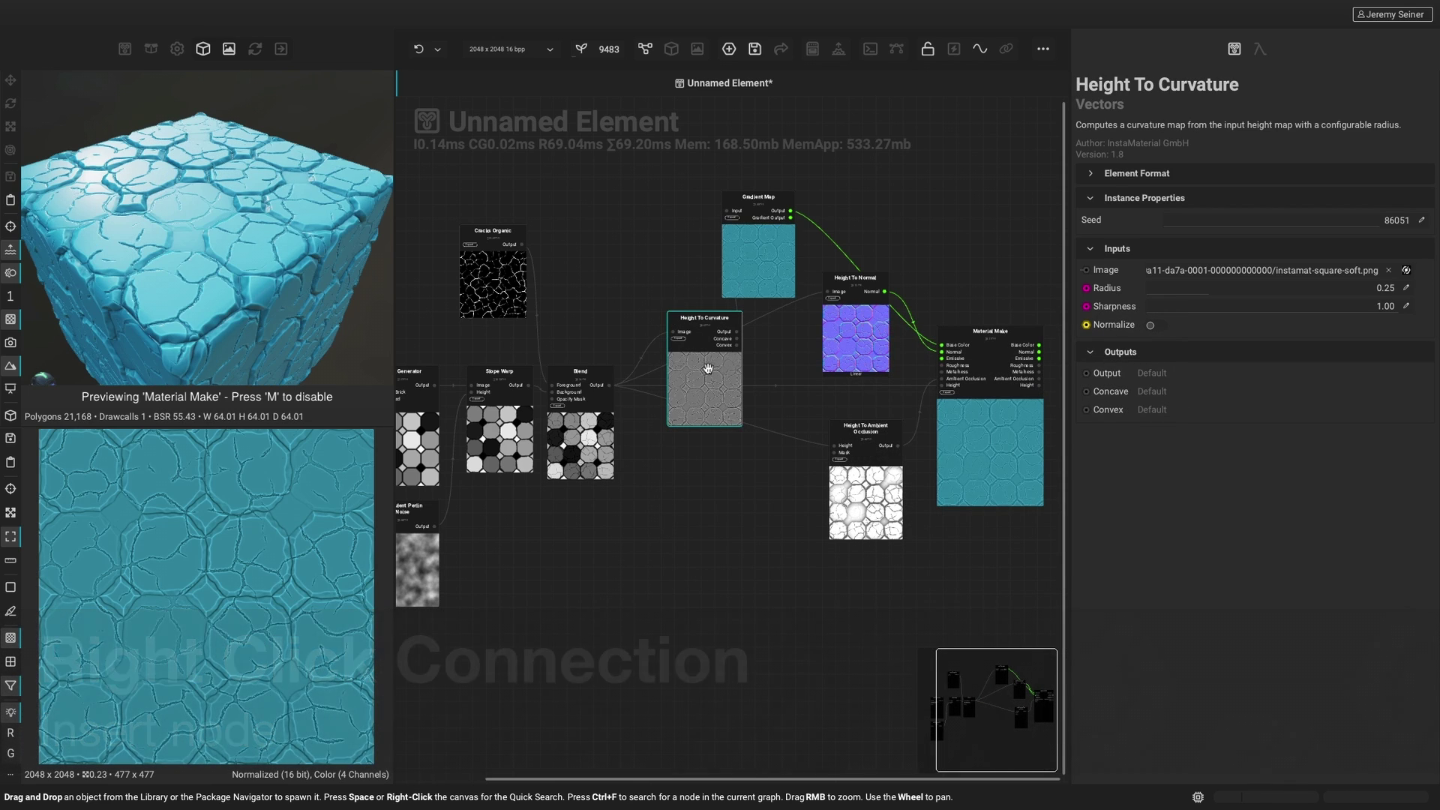
left_click_drag(708, 368, 665, 261)
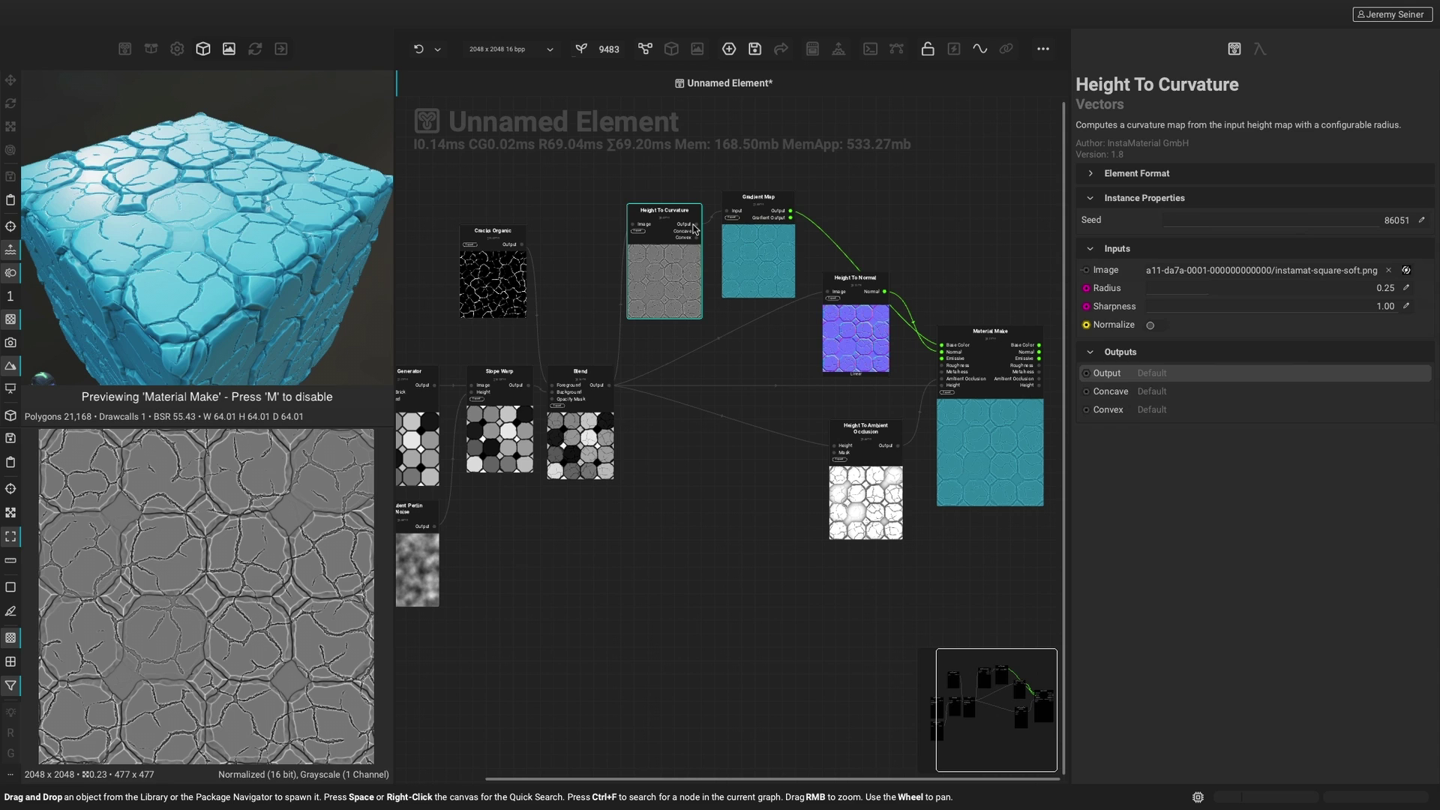
Tighten the Gradient Map's color transition with a dark teal stop near the middle and a light cyan stop at position 0.62
left_click(741, 248)
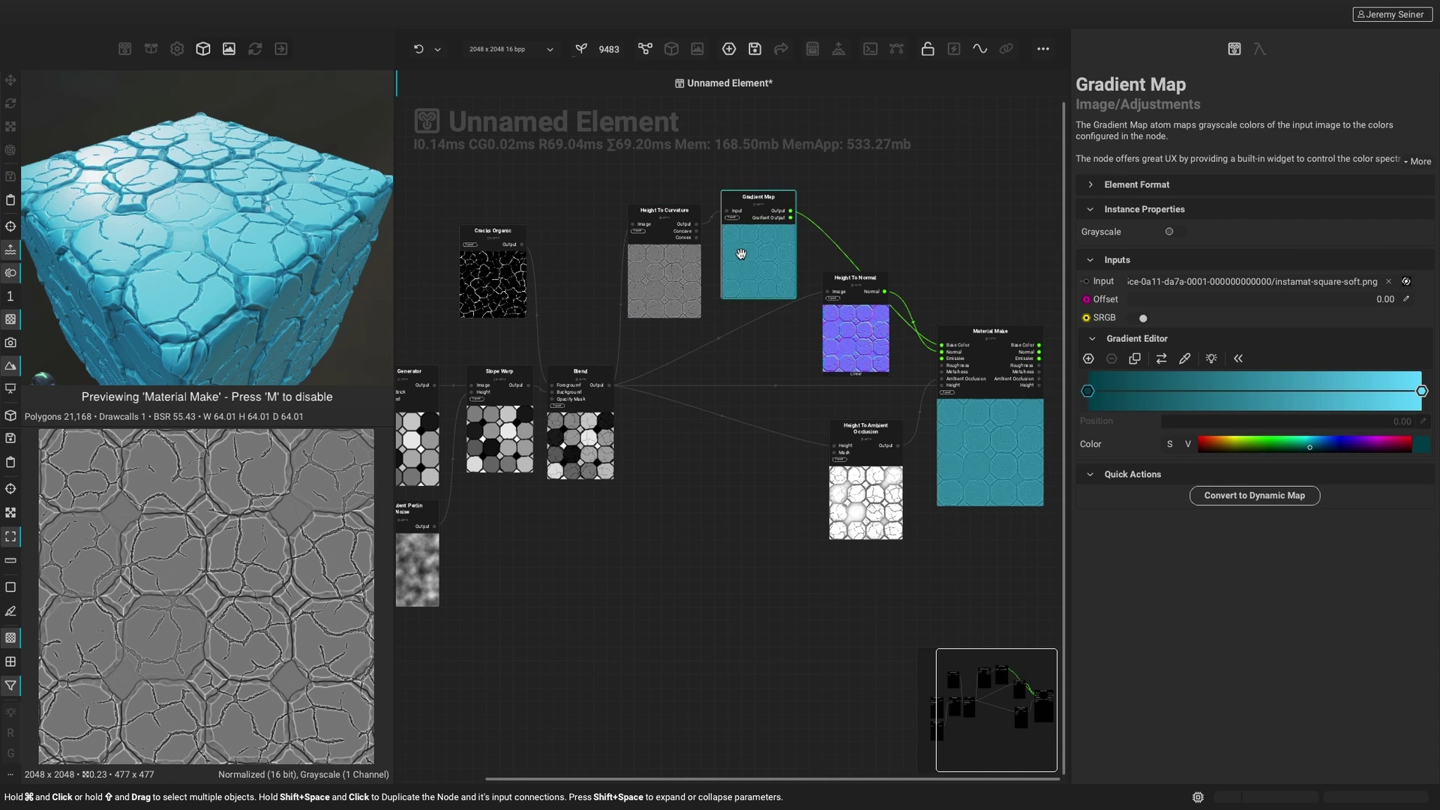
double_click(1258, 391)
double_click(1312, 390)
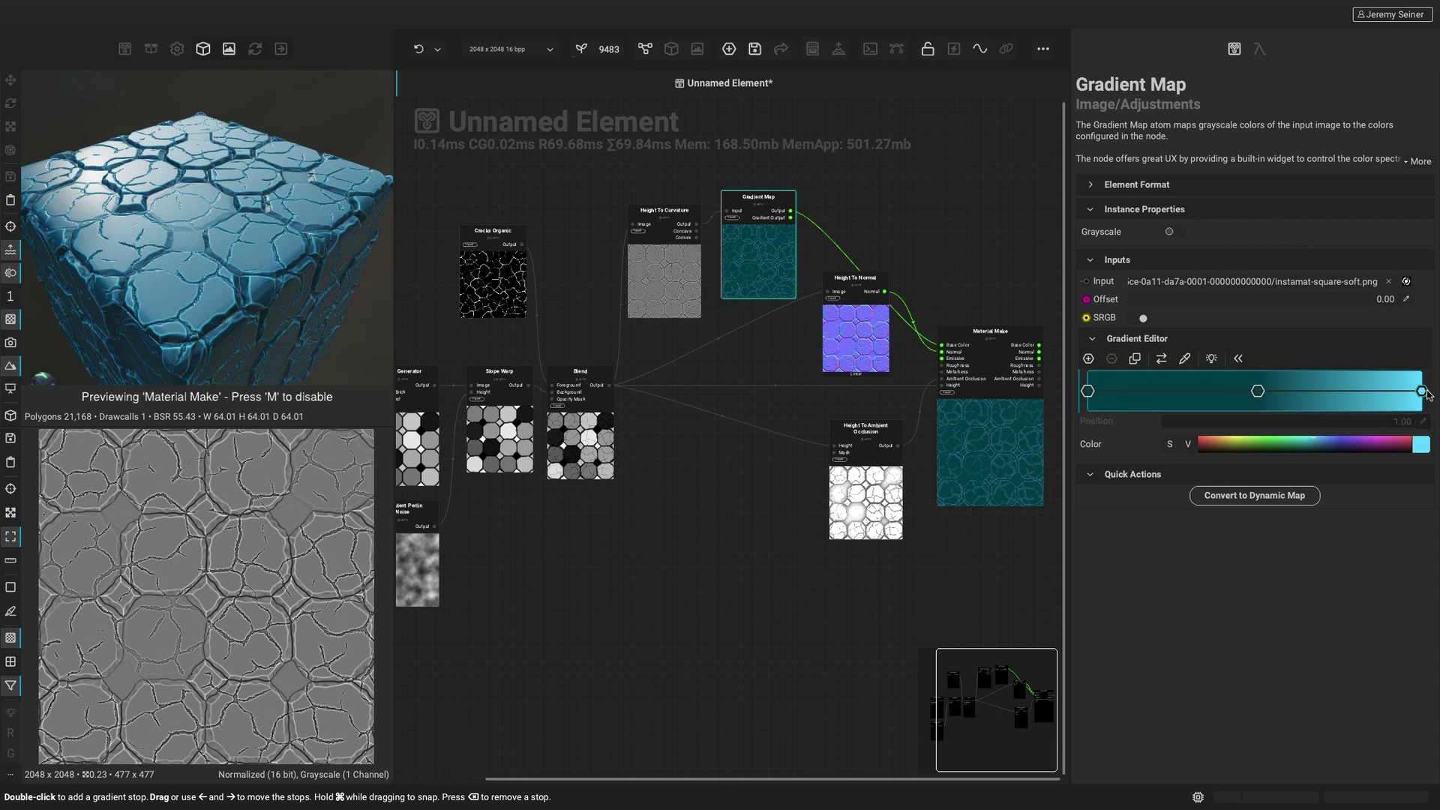
left_click_drag(1264, 396, 1295, 390)
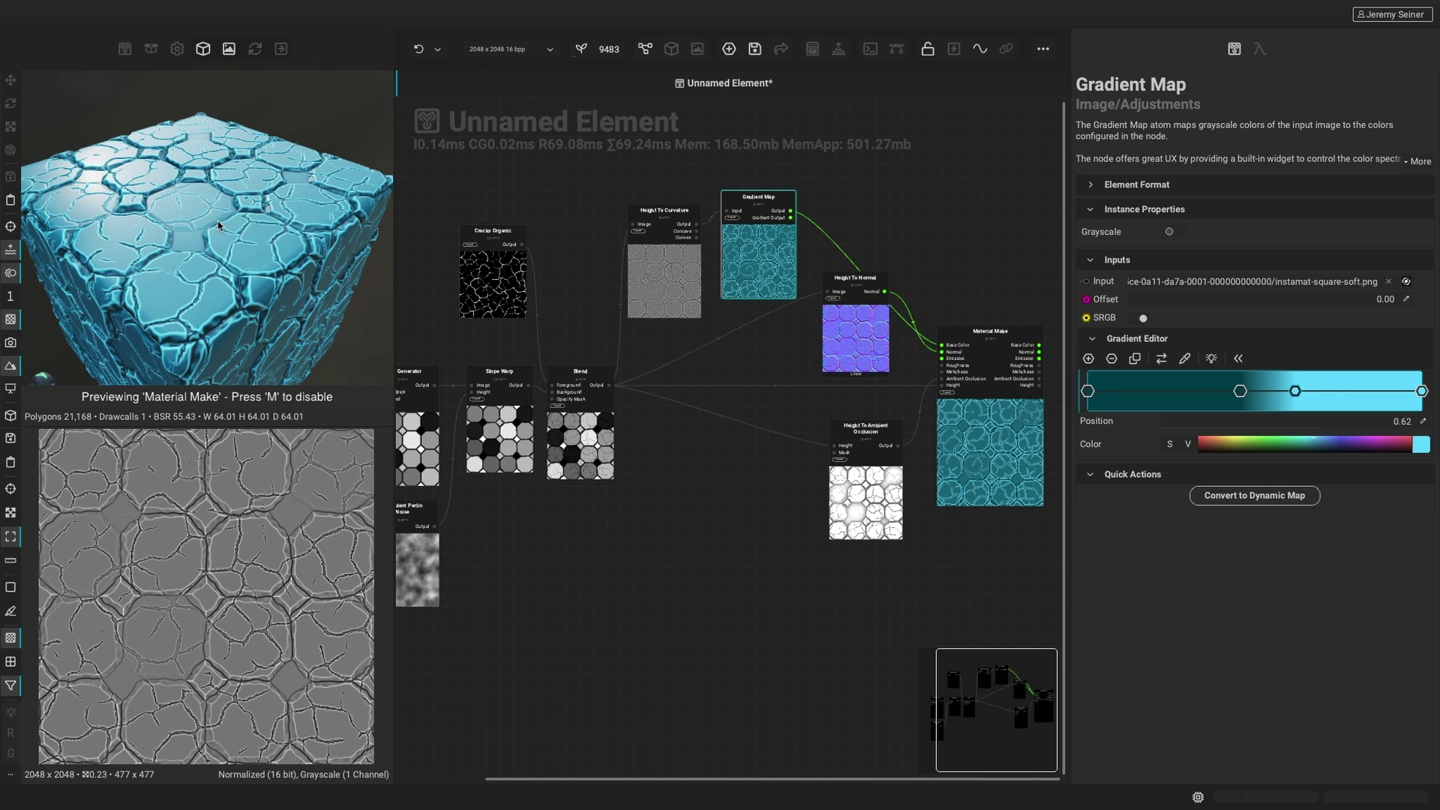
left_click_drag(225, 270, 293, 268)
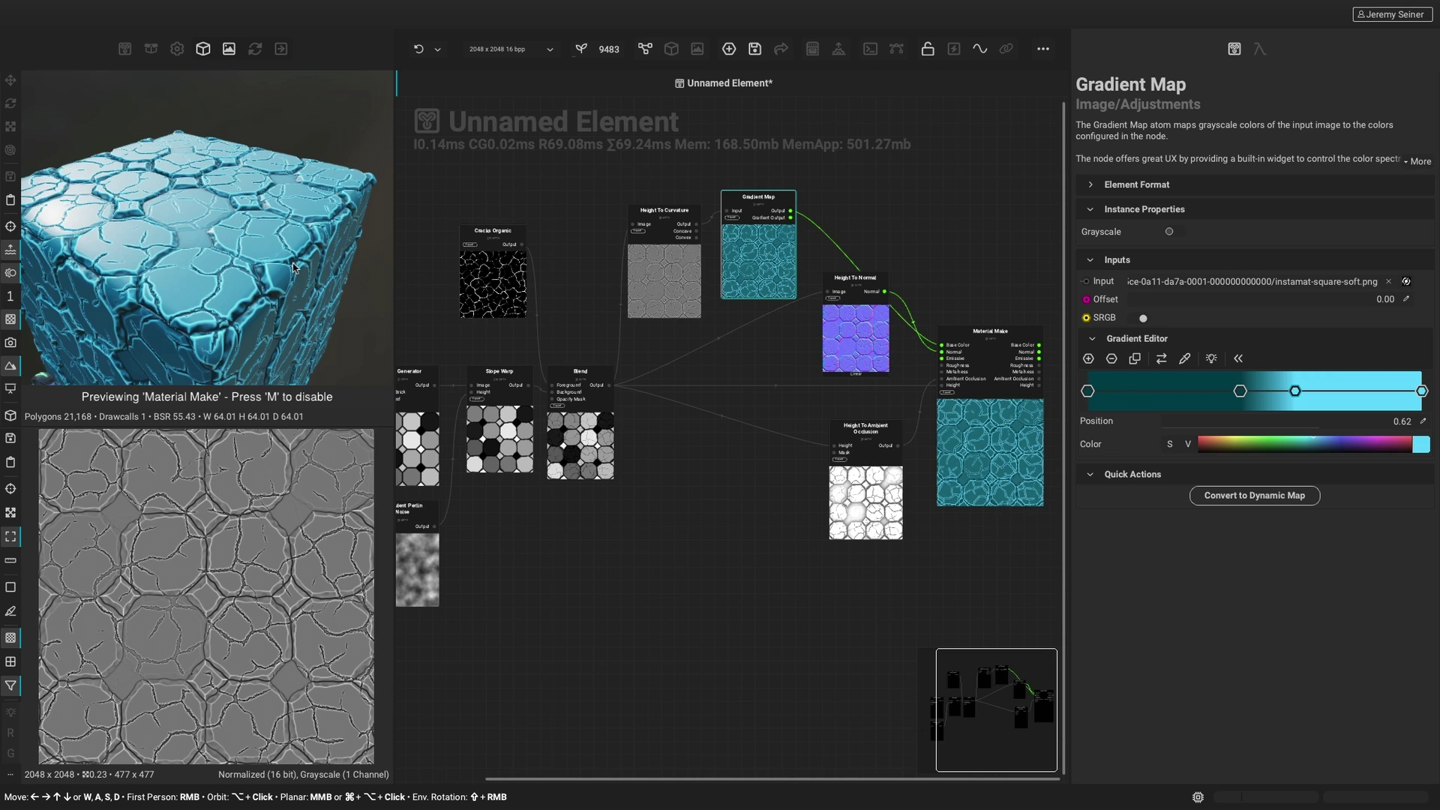
scroll(982, 293, "up", 3)
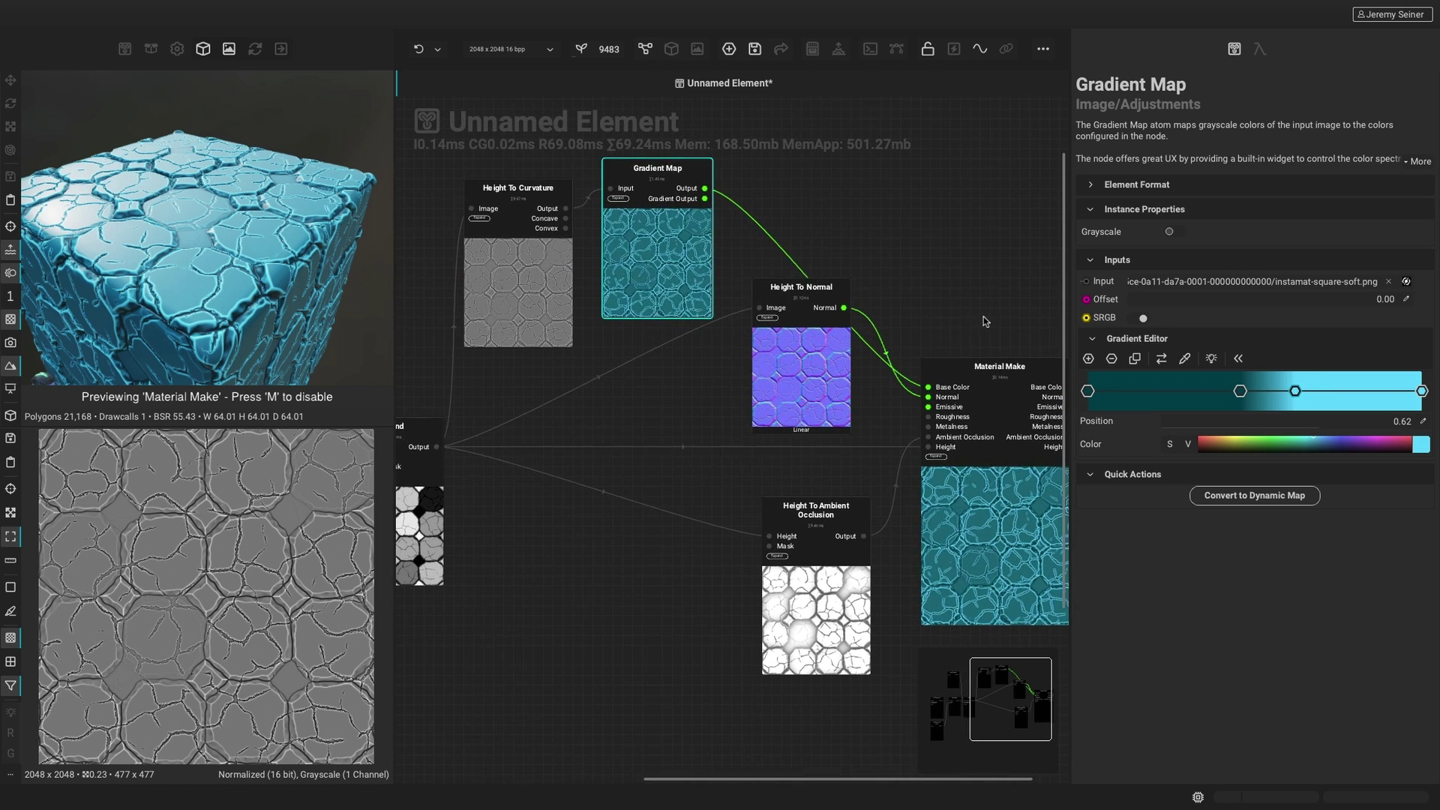
Collapse the graph's channel connections into single material links and chain a Material Effect Dirt node after Material Make
middle_click_drag(993, 309, 638, 309)
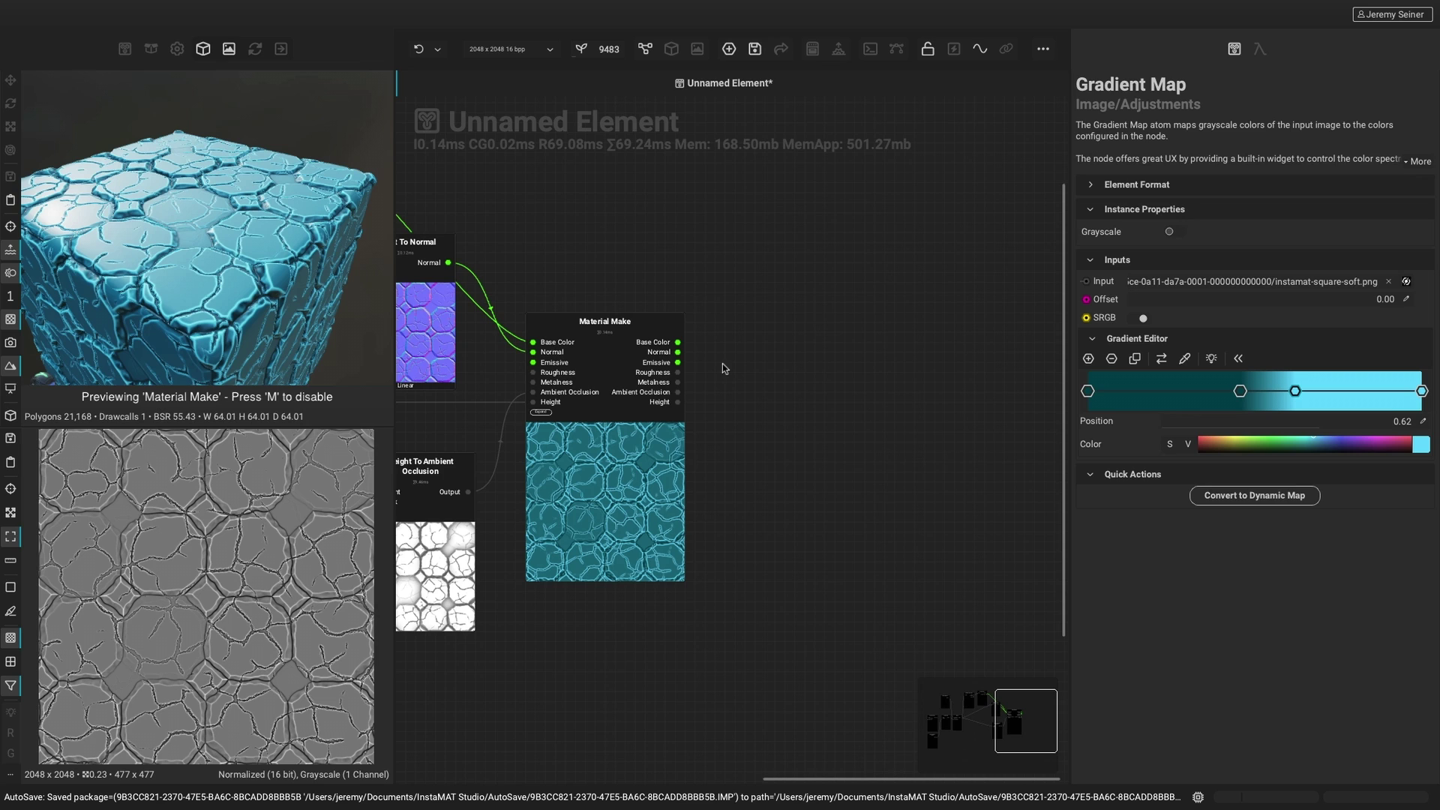
left_click(1004, 54)
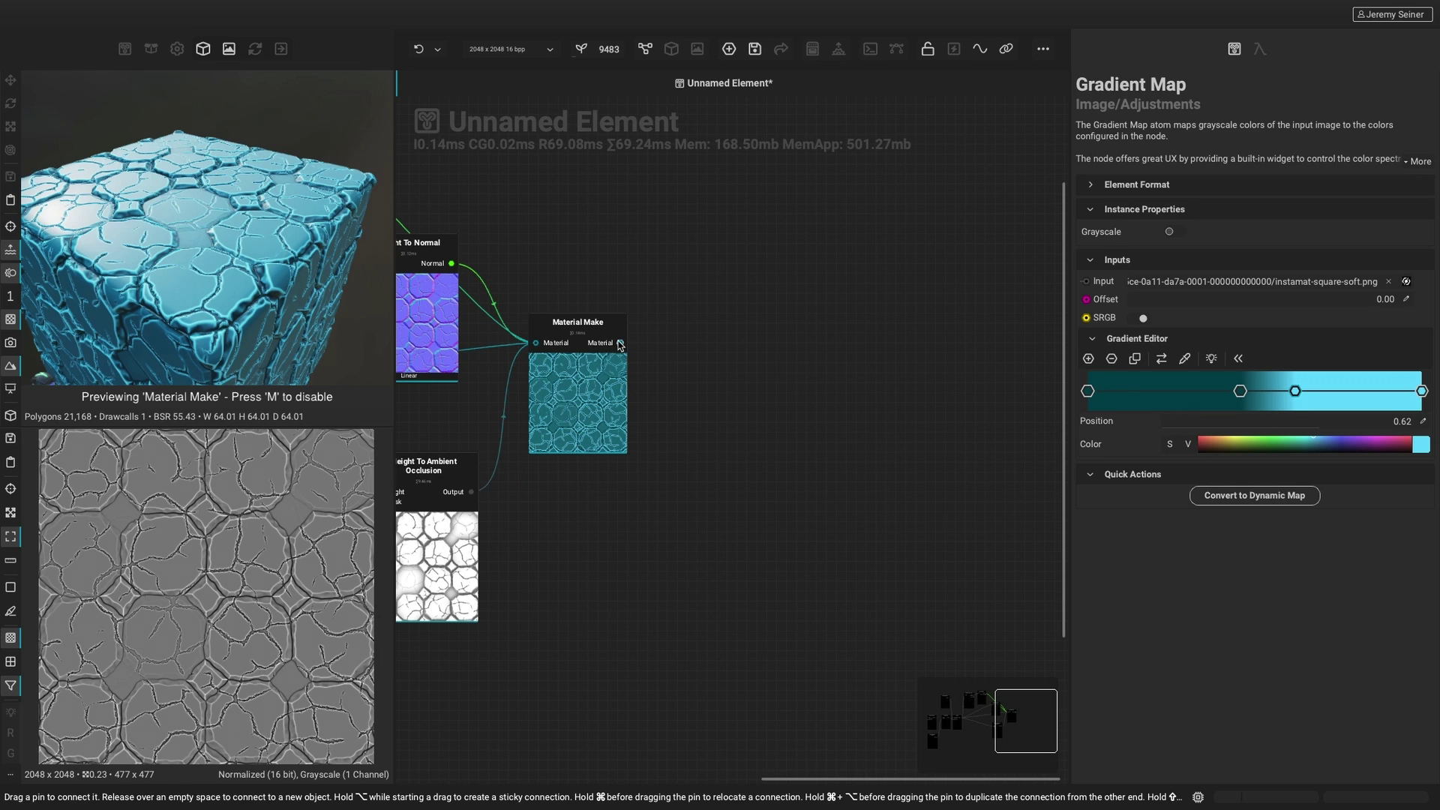
left_click_drag(739, 341, 739, 342)
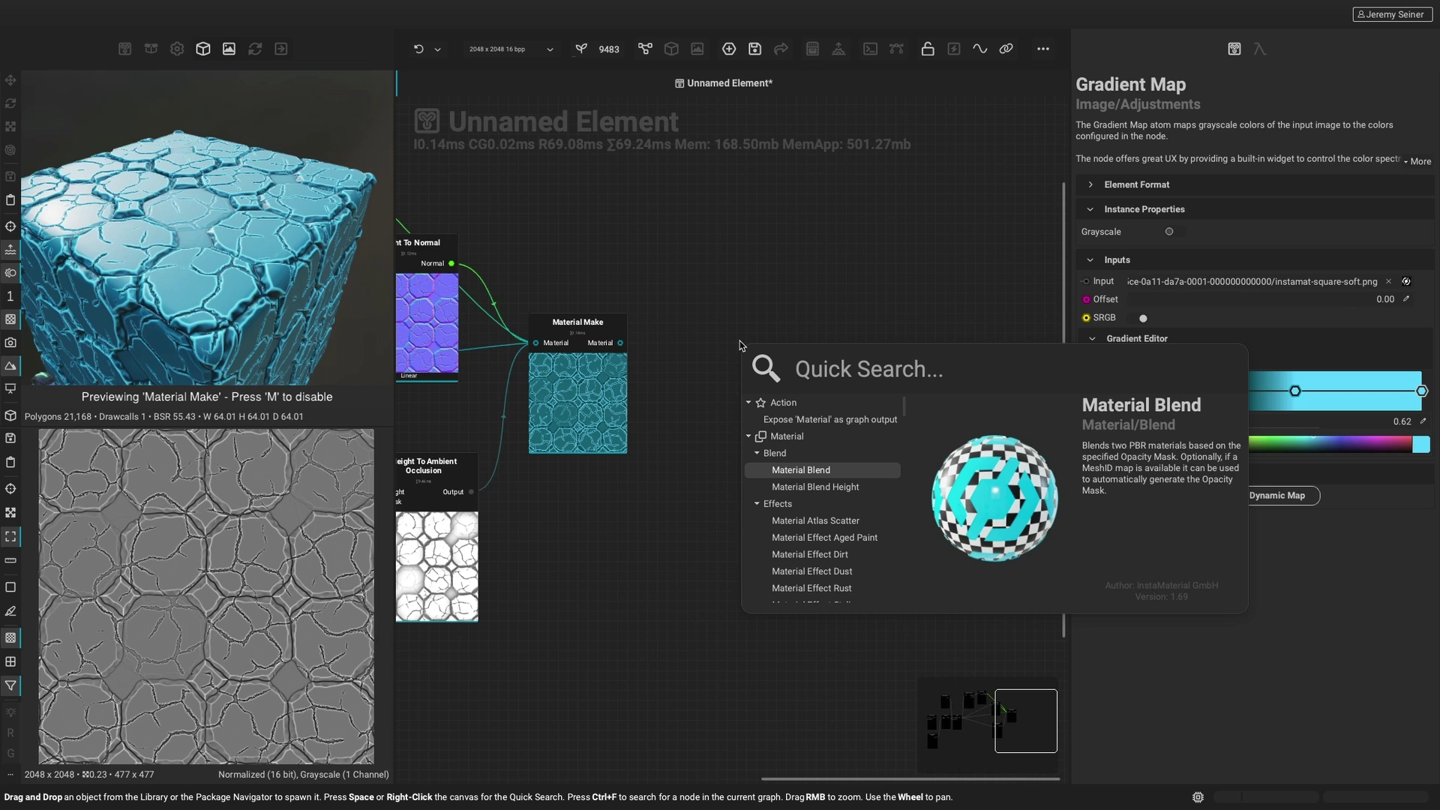
left_click(784, 555)
left_click_drag(788, 468, 741, 436)
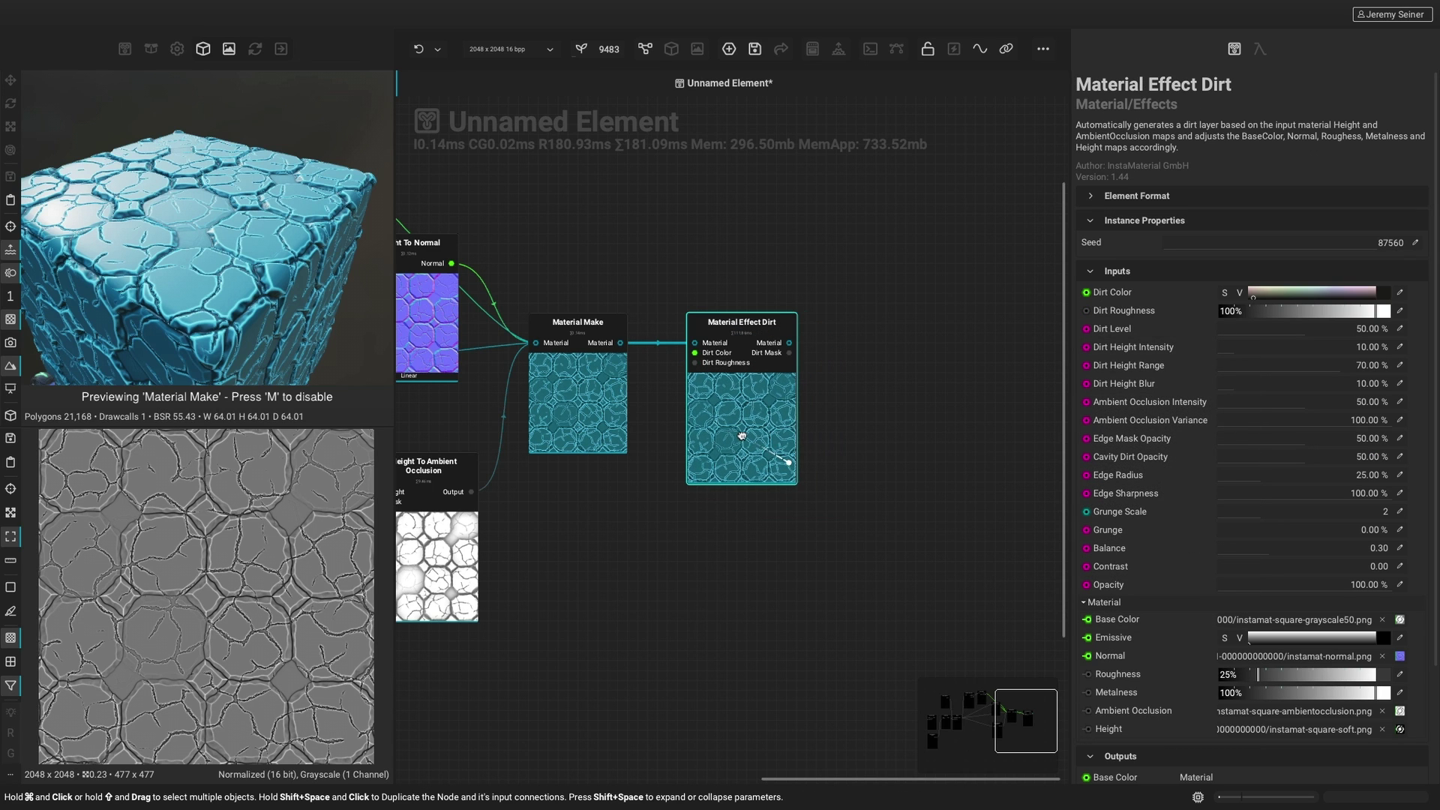
Preview the Material Effect Dirt node as 3D material and set Ambient Occlusion Intensity to 85.66 % and Dirt Level to 15.94 %
right_click(741, 420)
left_click(777, 475)
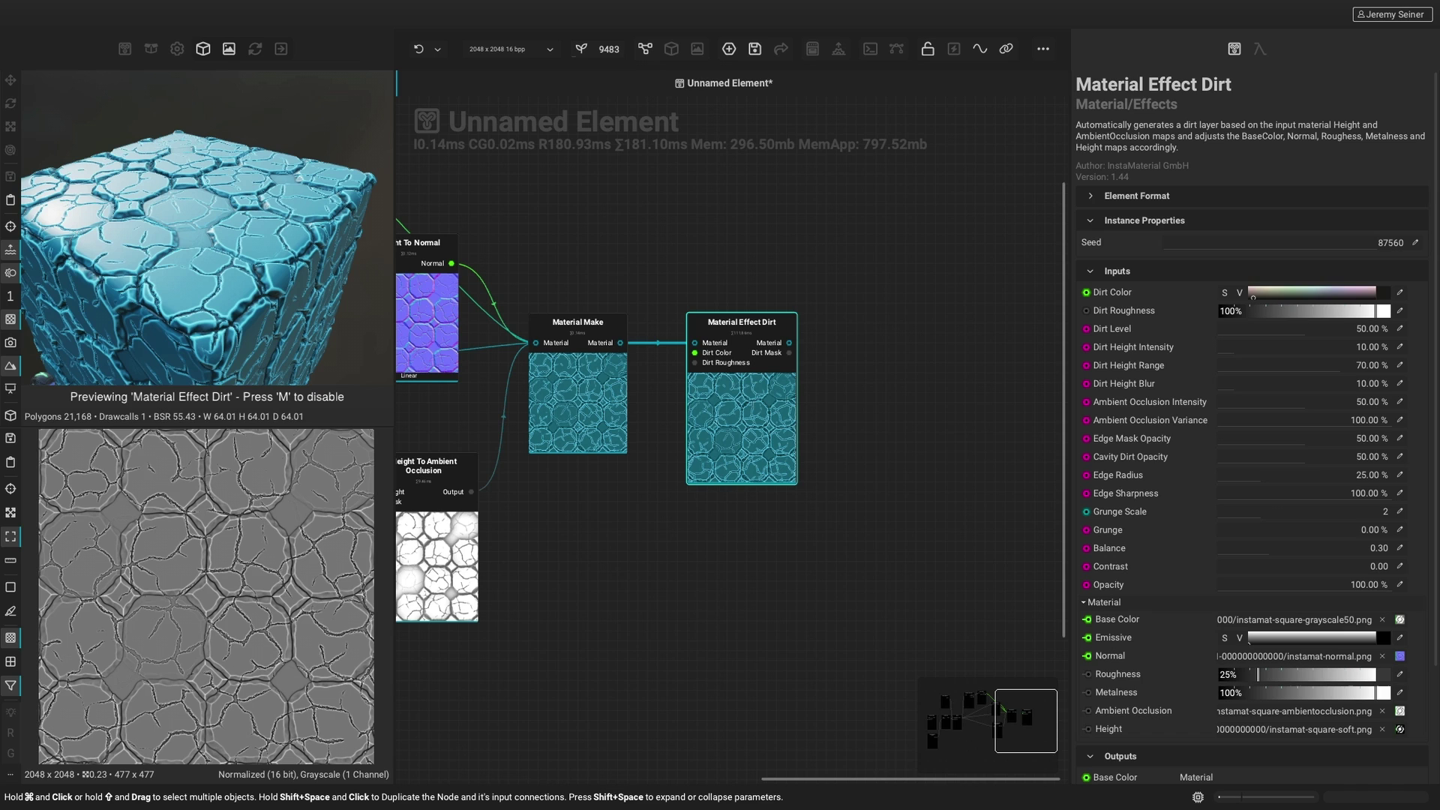
left_click_drag(1282, 409, 1366, 409)
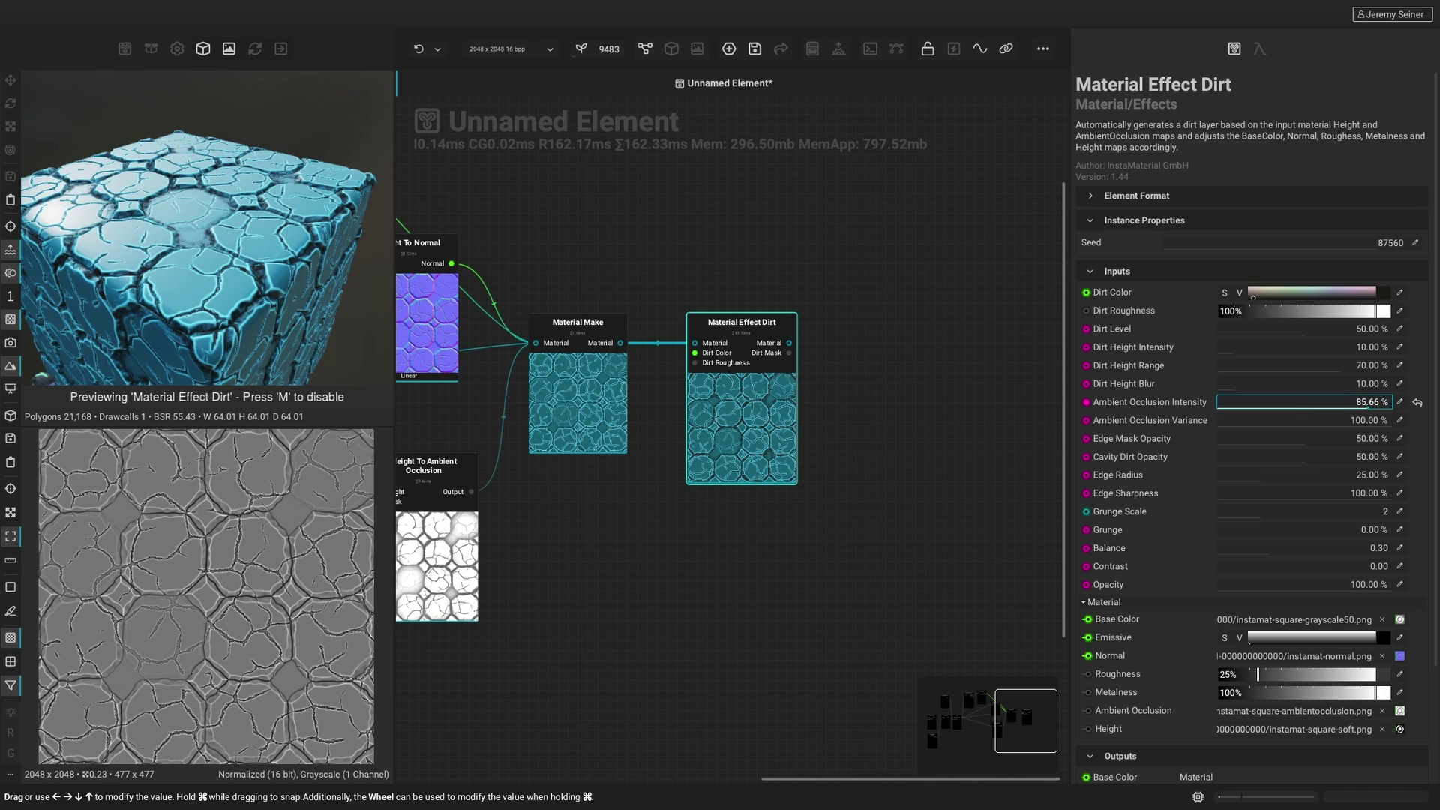
left_click(1309, 333)
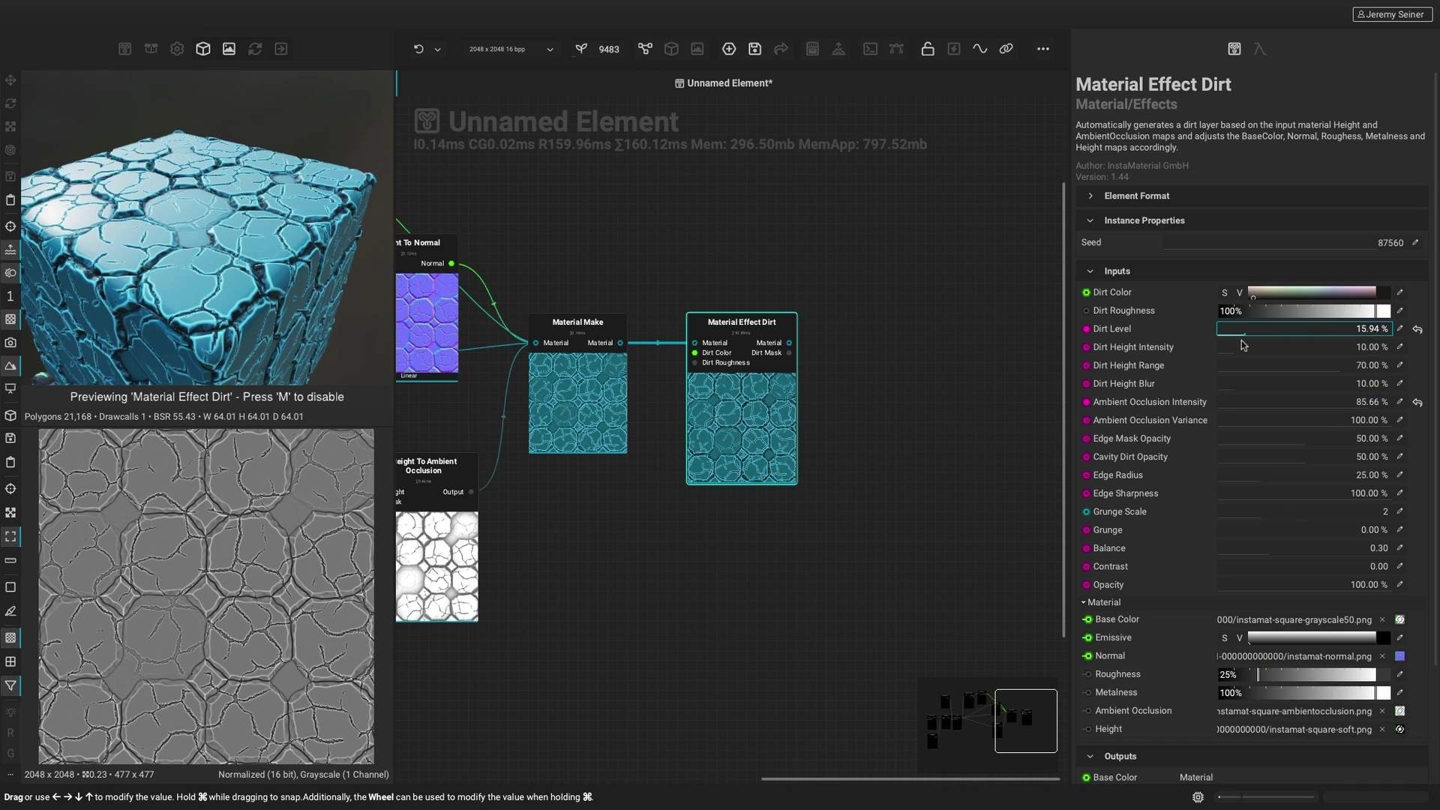
Chain a Material Effect Dust node after the dirt, previewed in 3D, with Dust Level 62.70 % and Ambient Occlusion Intensity 65.48 %
left_click_drag(792, 343, 870, 349)
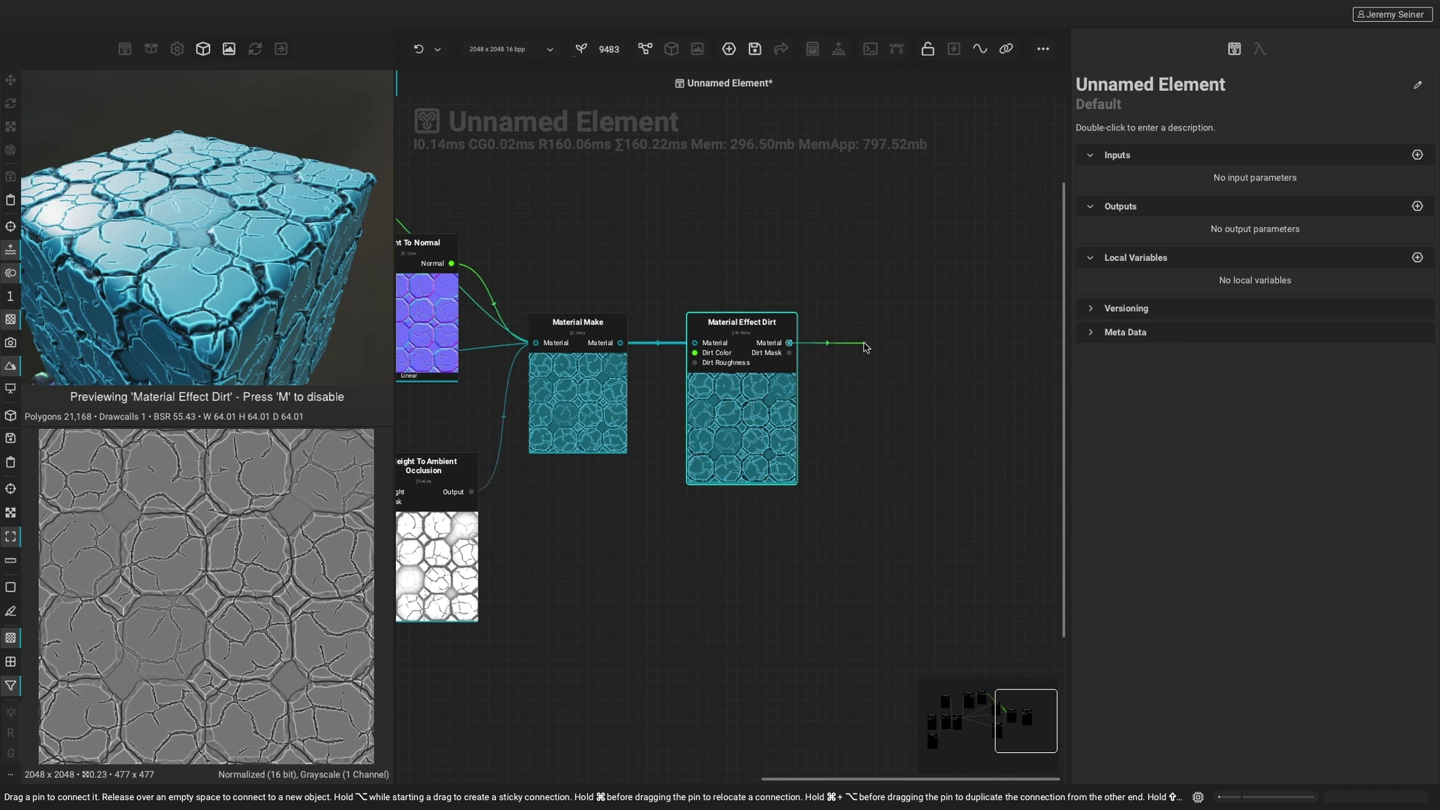
left_click(953, 575)
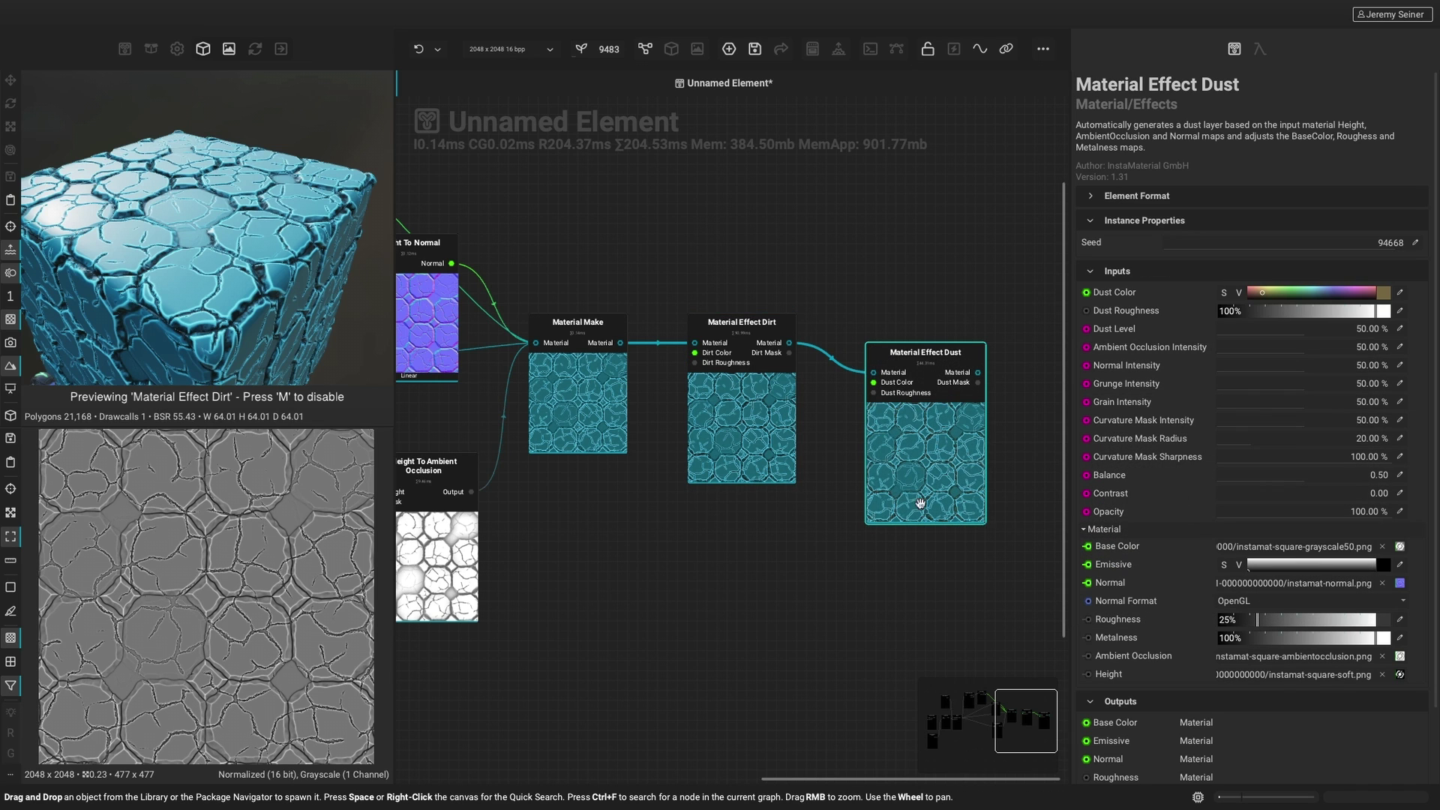
right_click(892, 428)
left_click(922, 487)
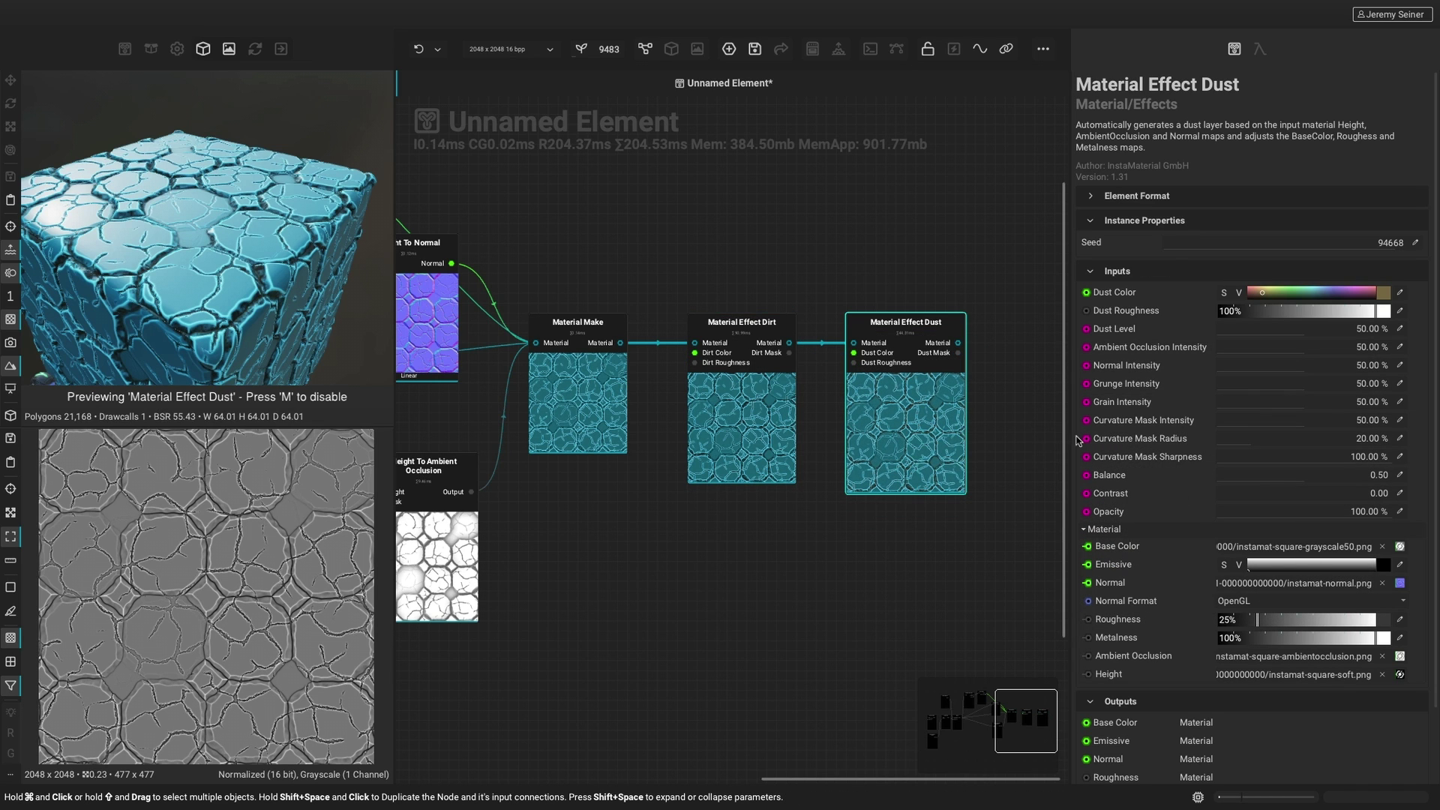
left_click_drag(1300, 335, 1354, 358)
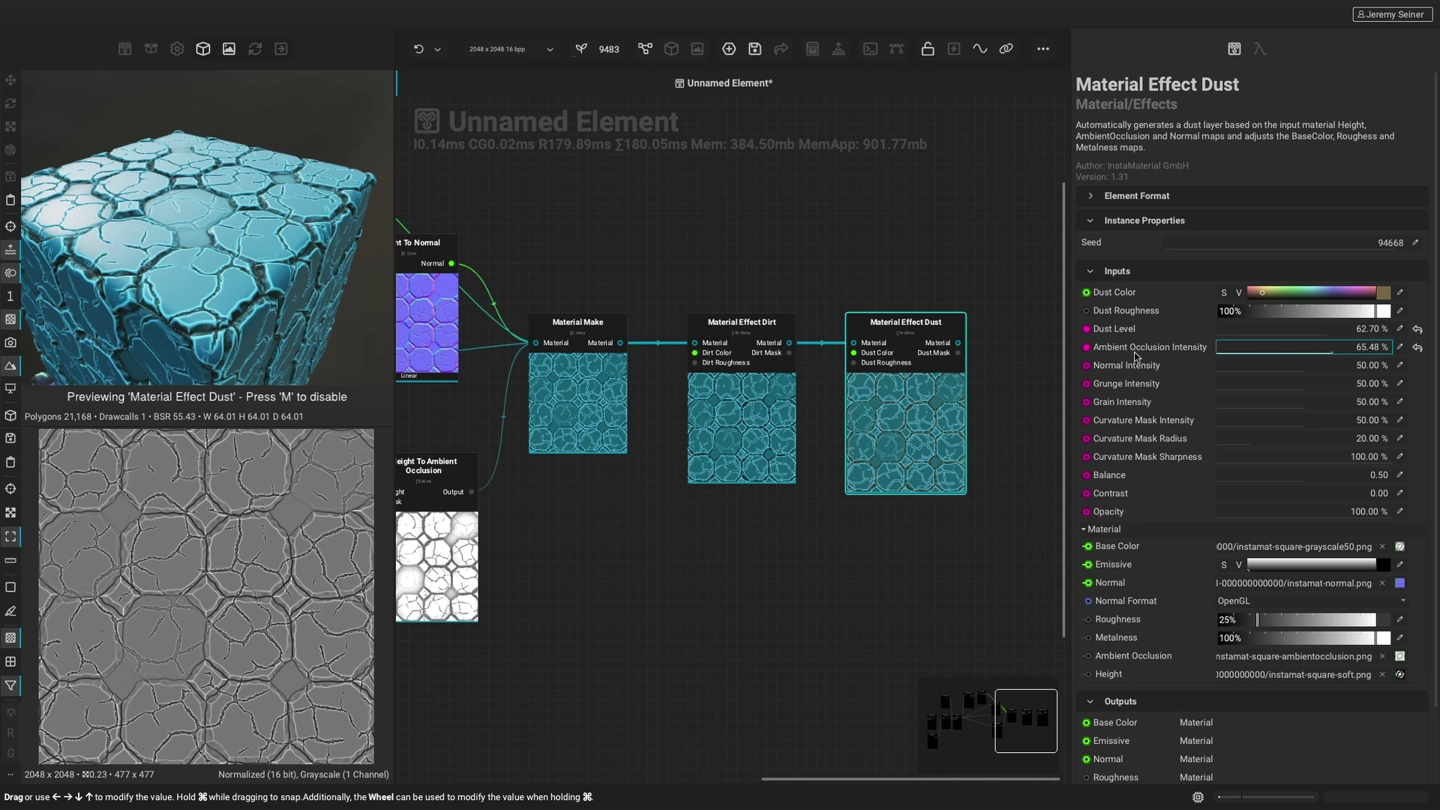
Add a Beach Sand material node, preview it as 3D material, and place it below and beside the Material Effect Dust node
middle_click_drag(1031, 361, 712, 358)
key("space")
type("sand")
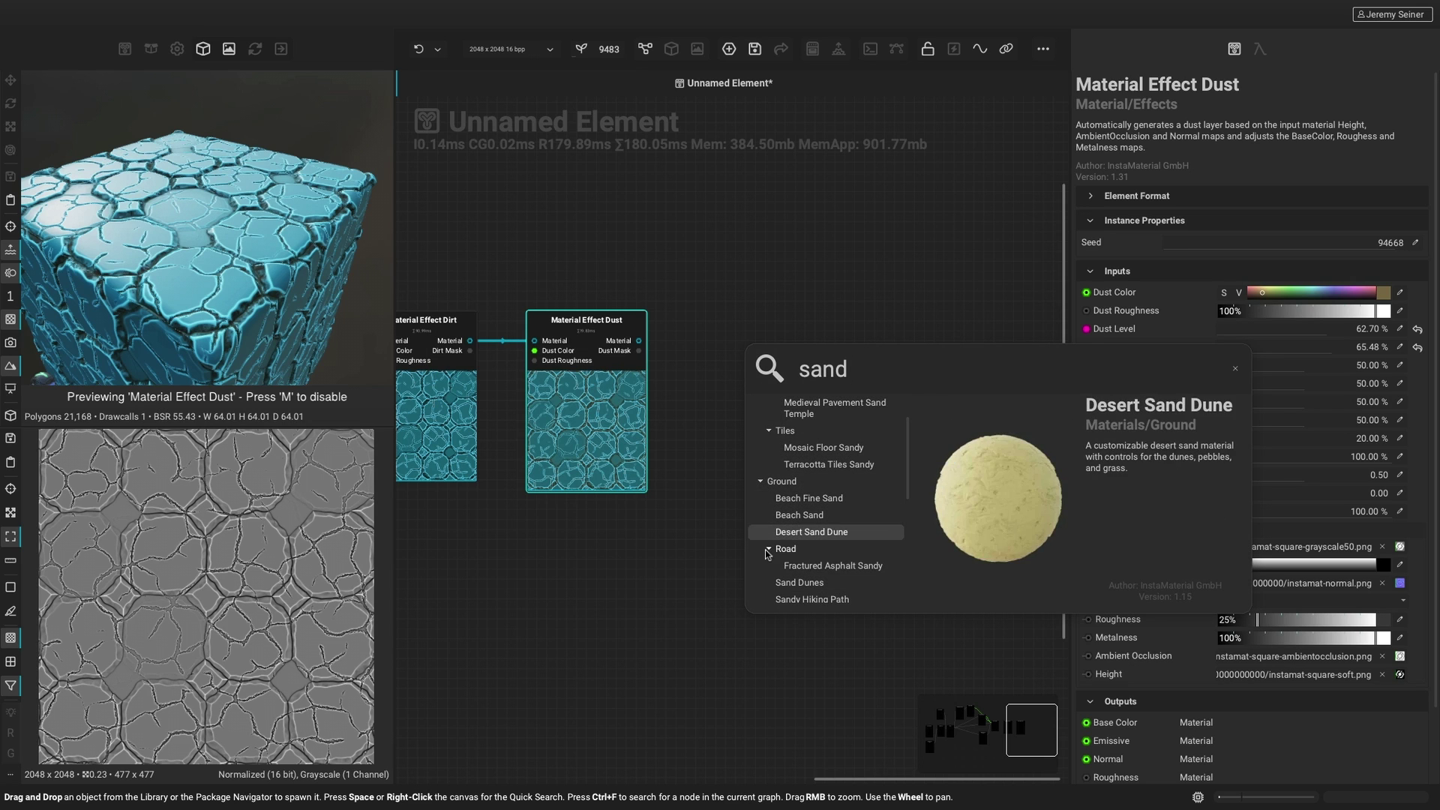
left_click(812, 508)
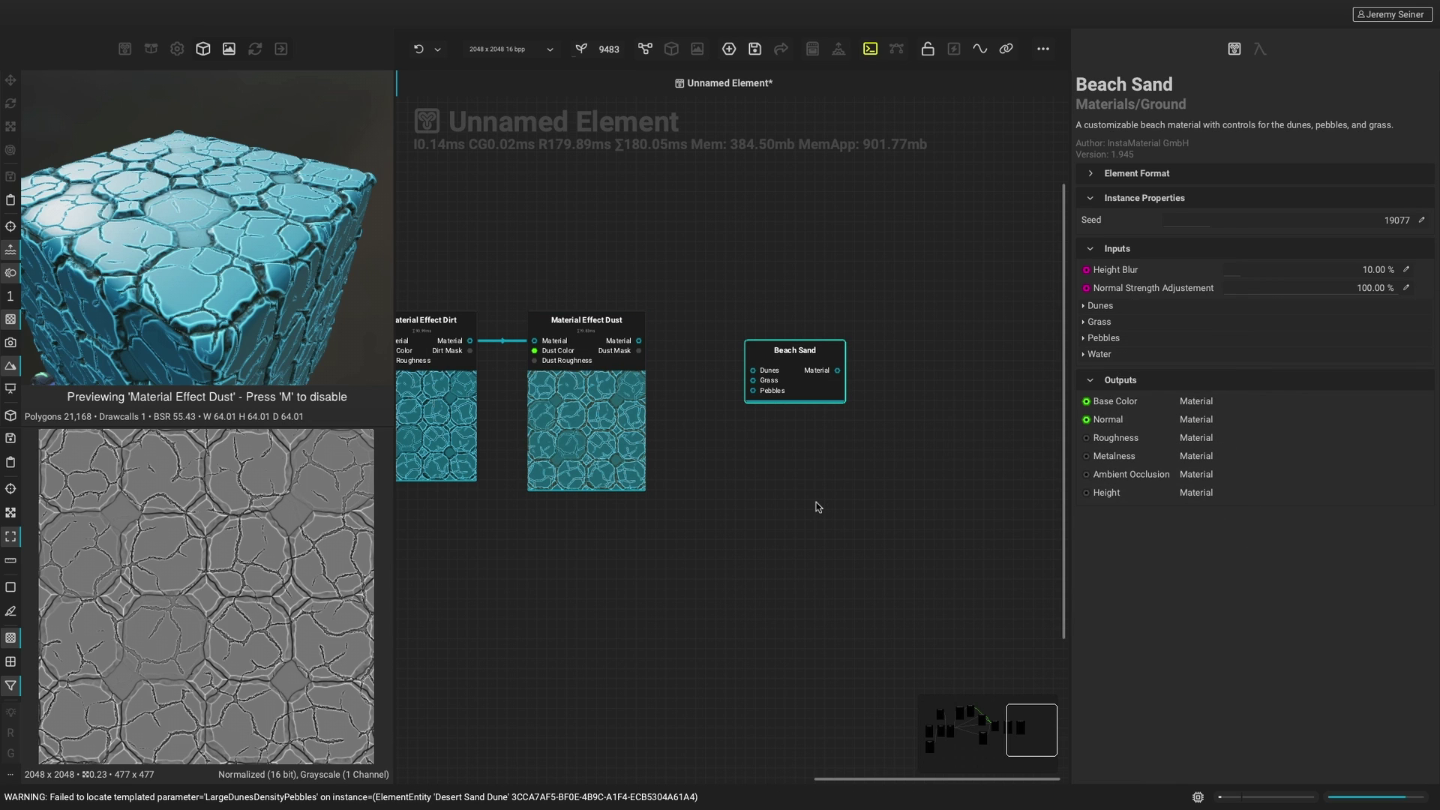
right_click(804, 422)
left_click(833, 467)
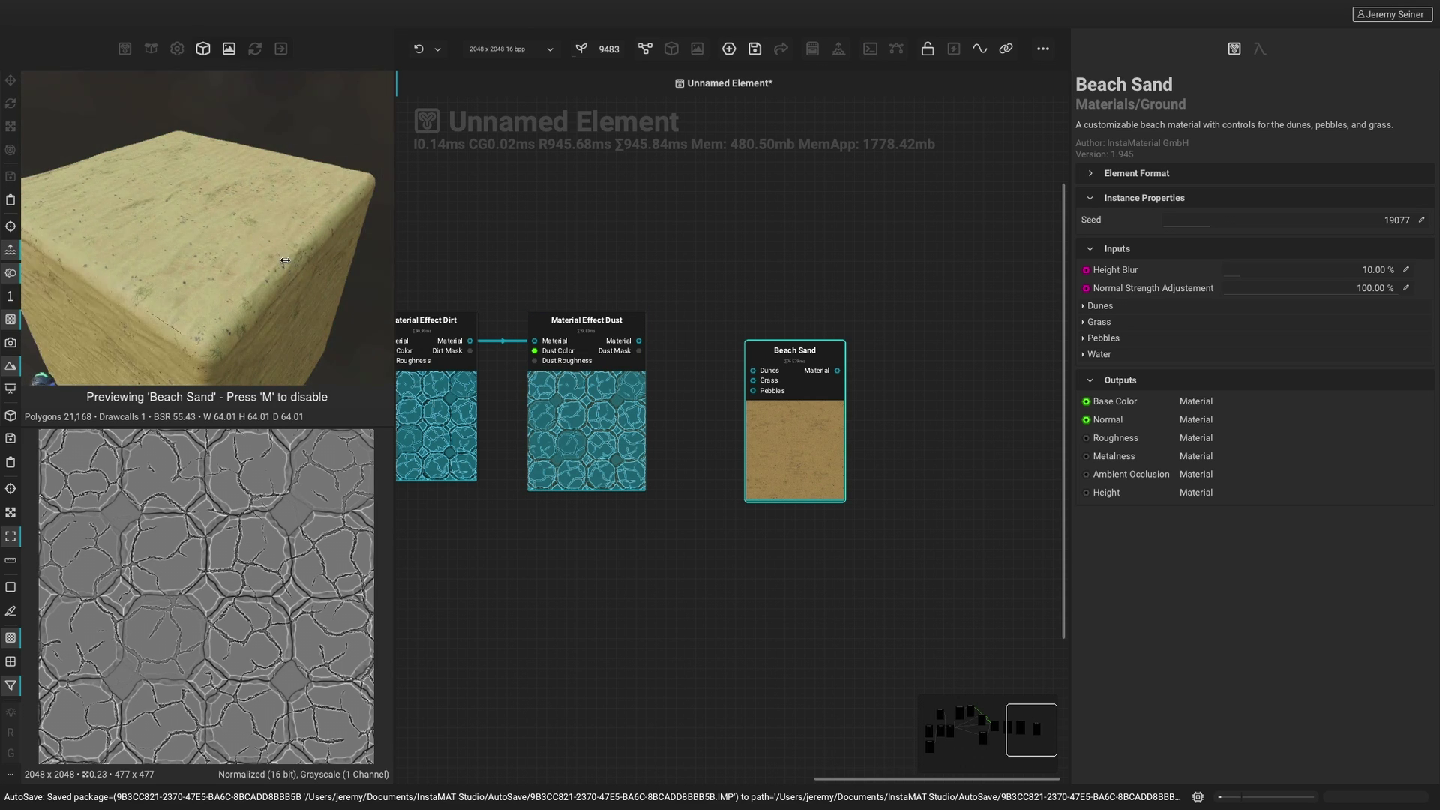
left_click_drag(797, 420, 716, 571)
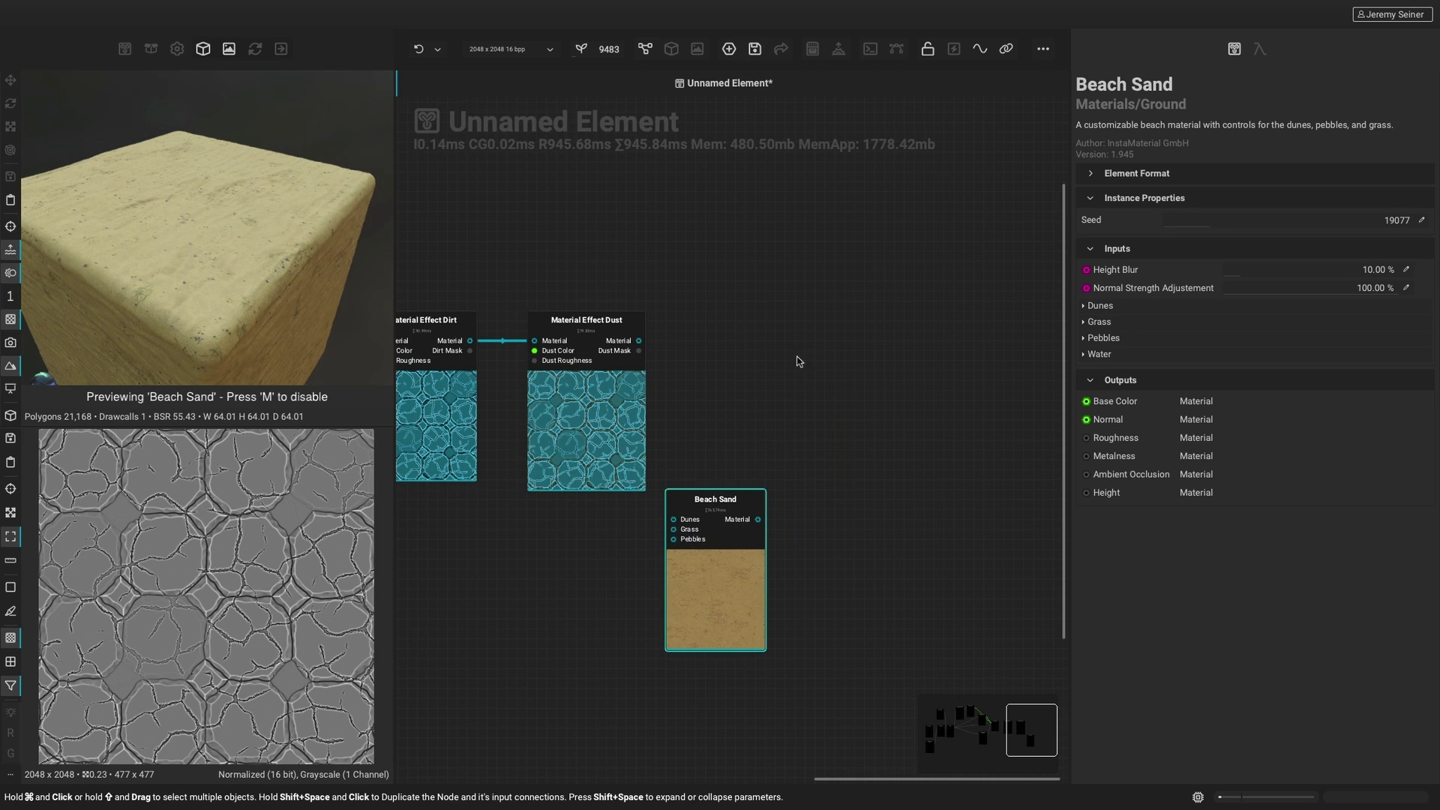
Blend the dust output and Beach Sand as Material1 and Material2 of a new Material Blend Height node, previewed in 3D
scroll(791, 345, "up", 1)
left_click_drag(612, 339, 819, 341)
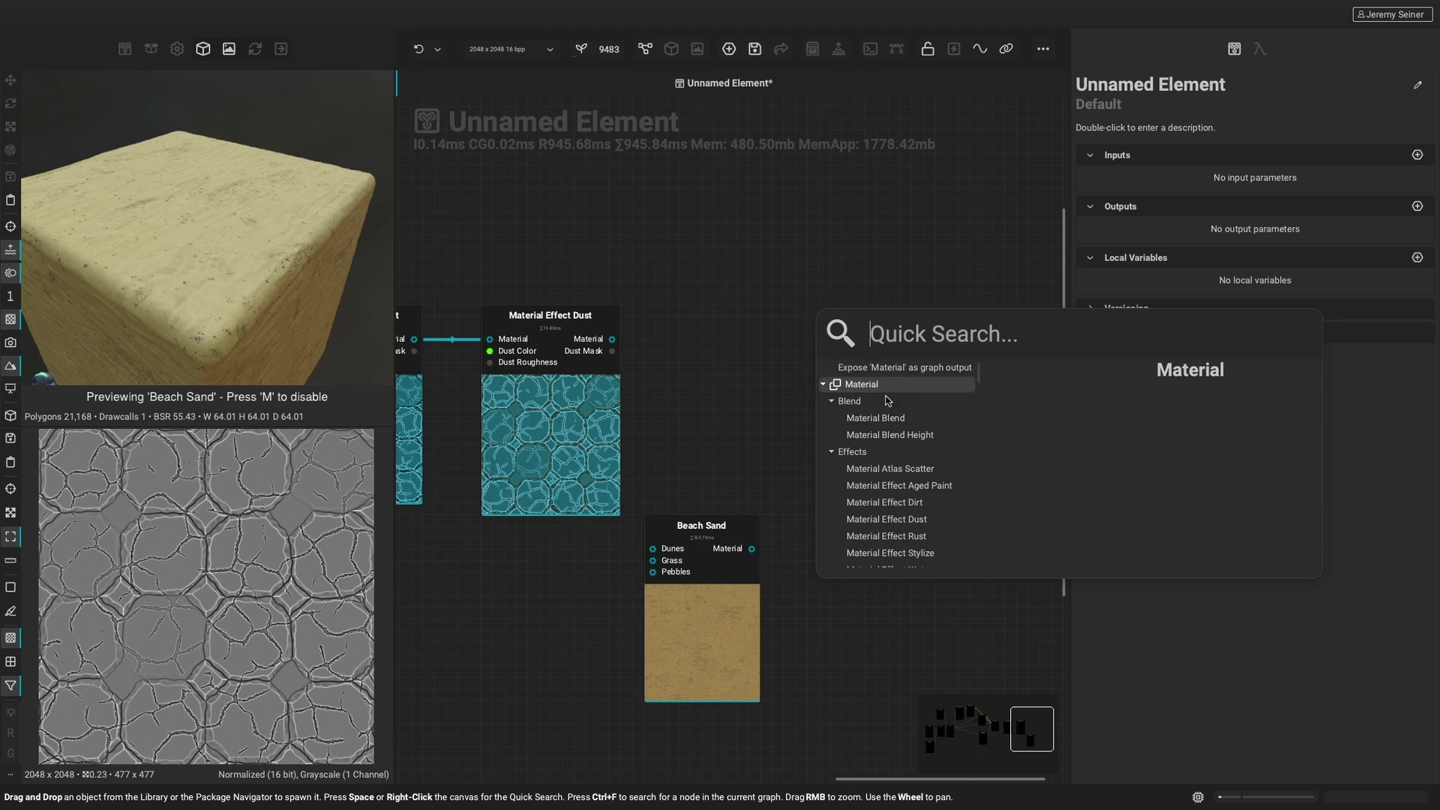
left_click(902, 439)
left_click_drag(900, 439, 924, 427)
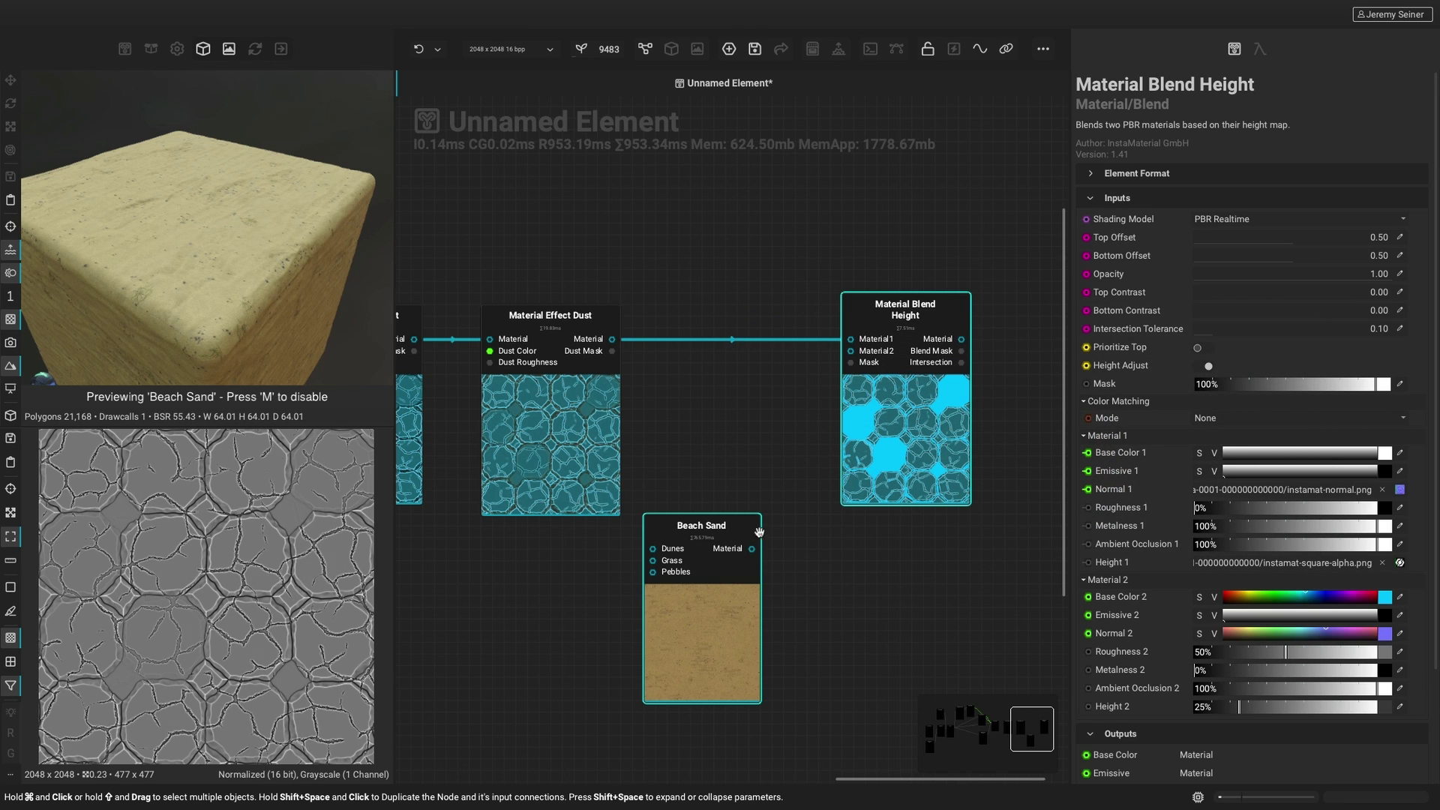
left_click_drag(751, 549, 751, 550)
left_click_drag(850, 352, 850, 351)
right_click(873, 402)
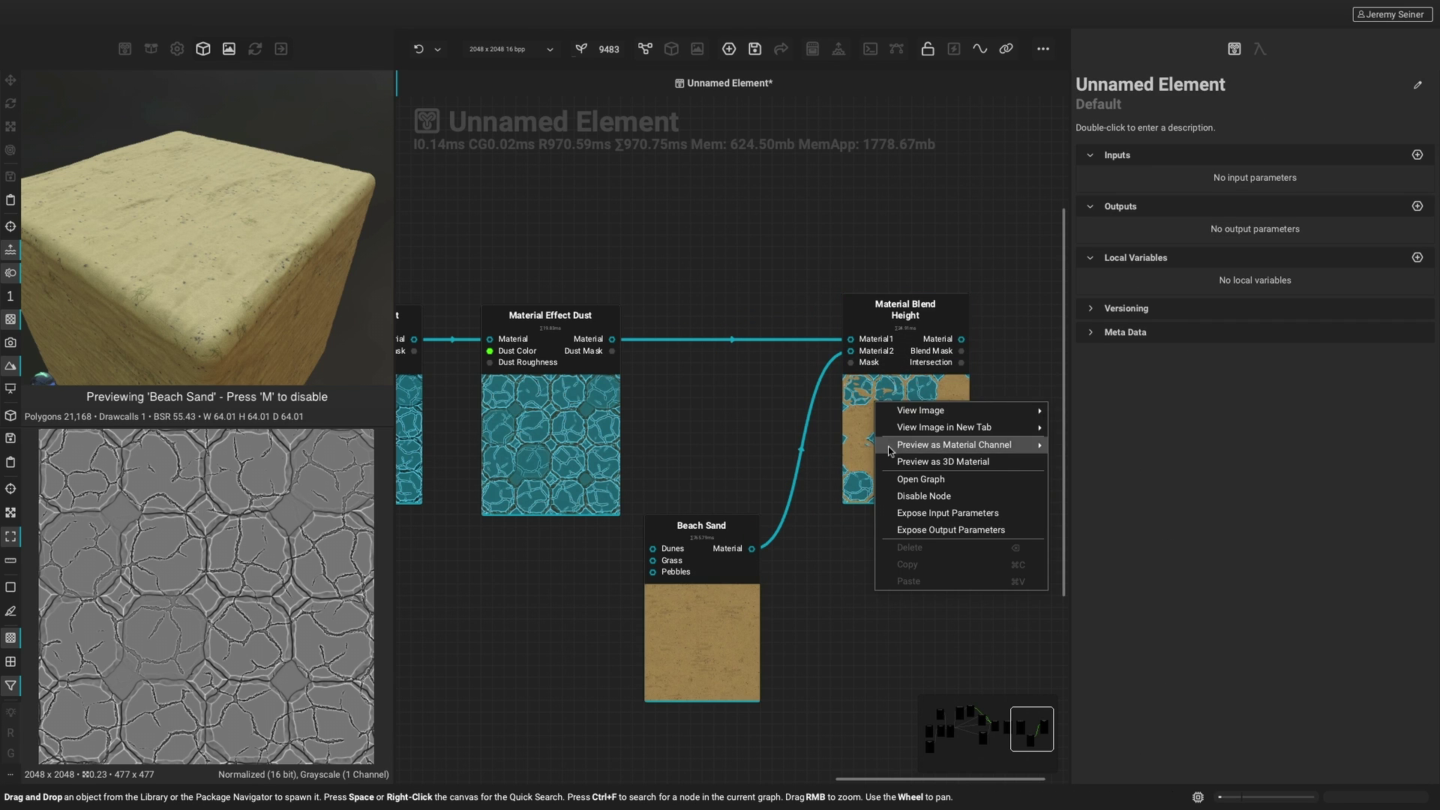
left_click(930, 448)
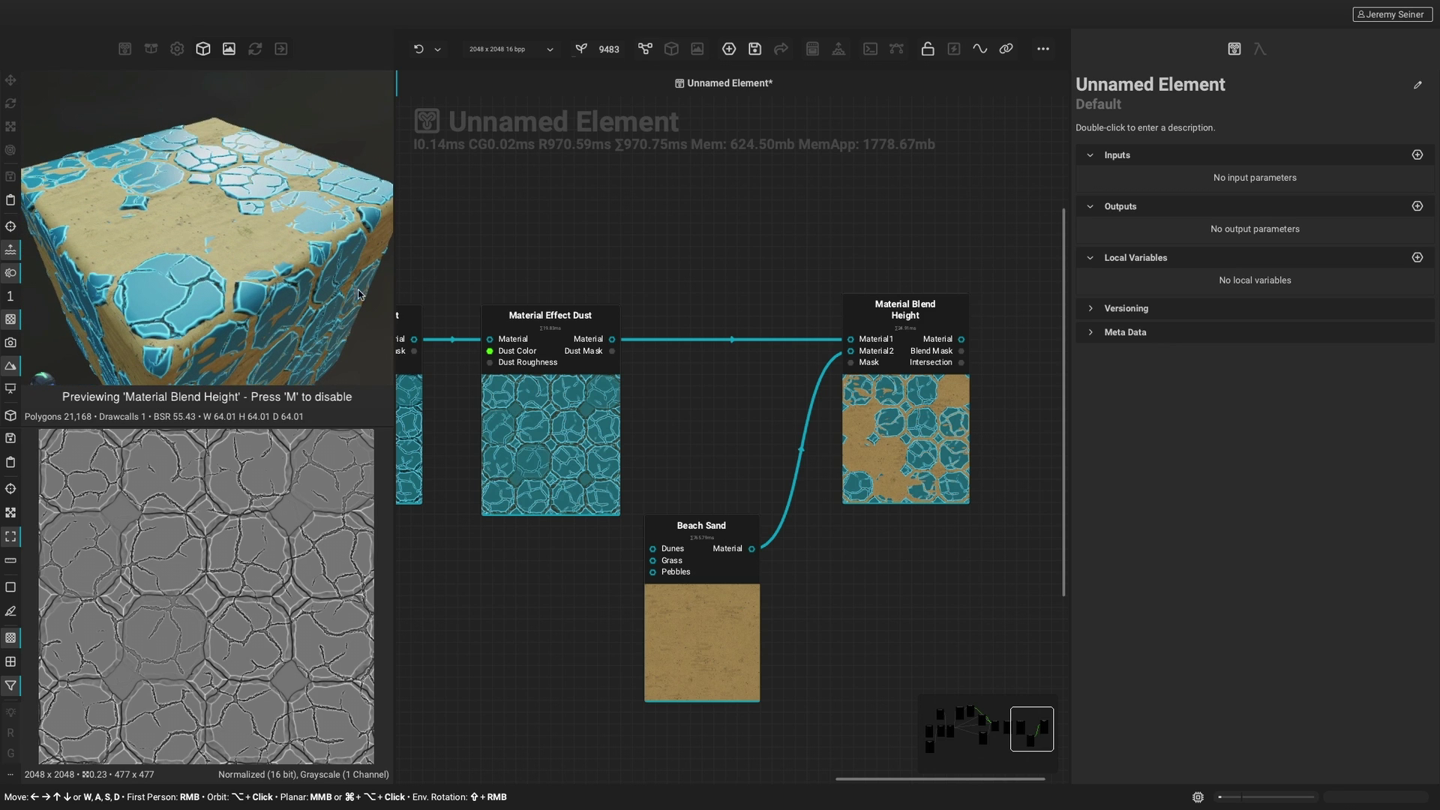
Set Material Blend Height's Bottom Offset to 0.32 and its color matching to Material 1 To Material 2 with opacity 0.30
left_click(885, 411)
left_click_drag(1225, 256, 1258, 291)
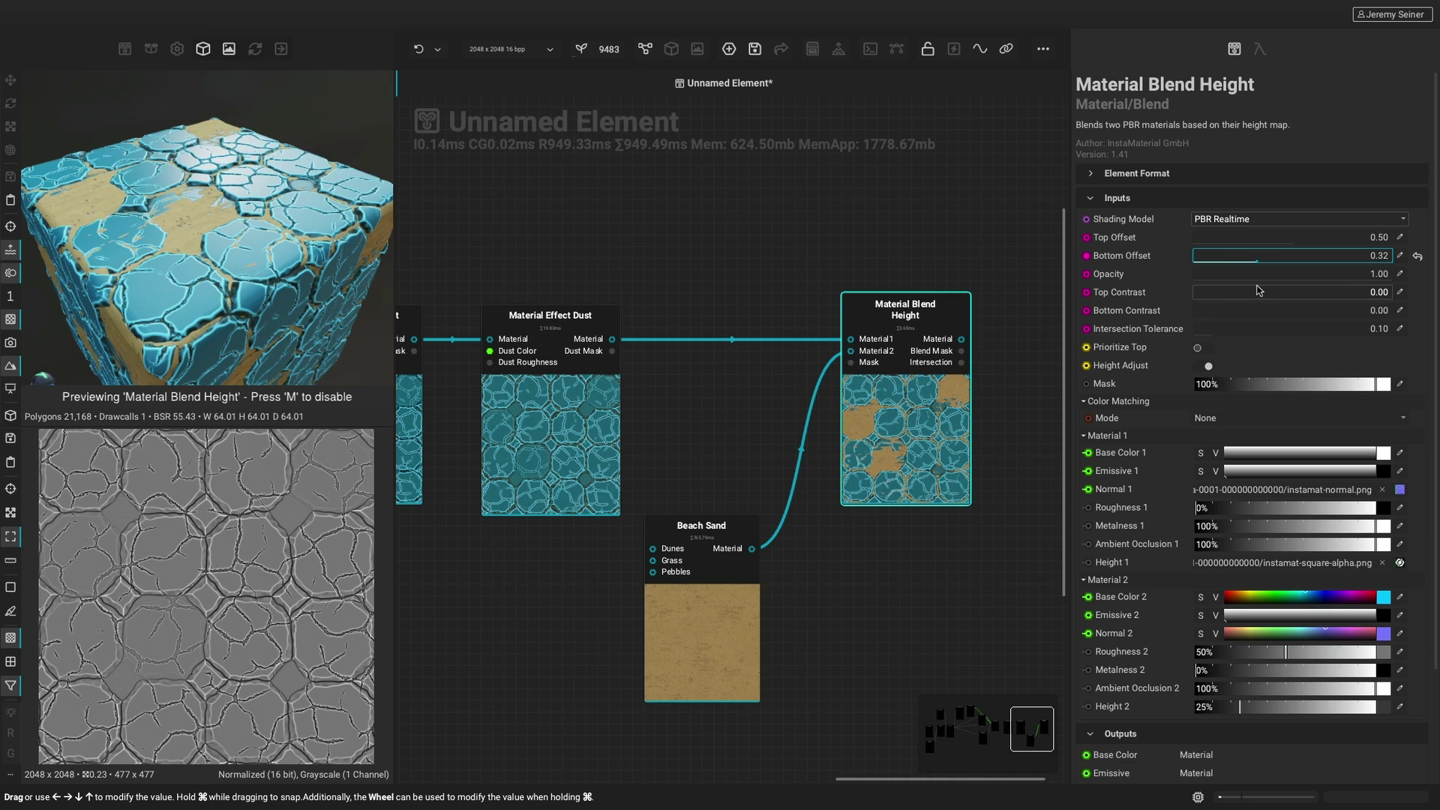
left_click(1222, 417)
left_click(1223, 434)
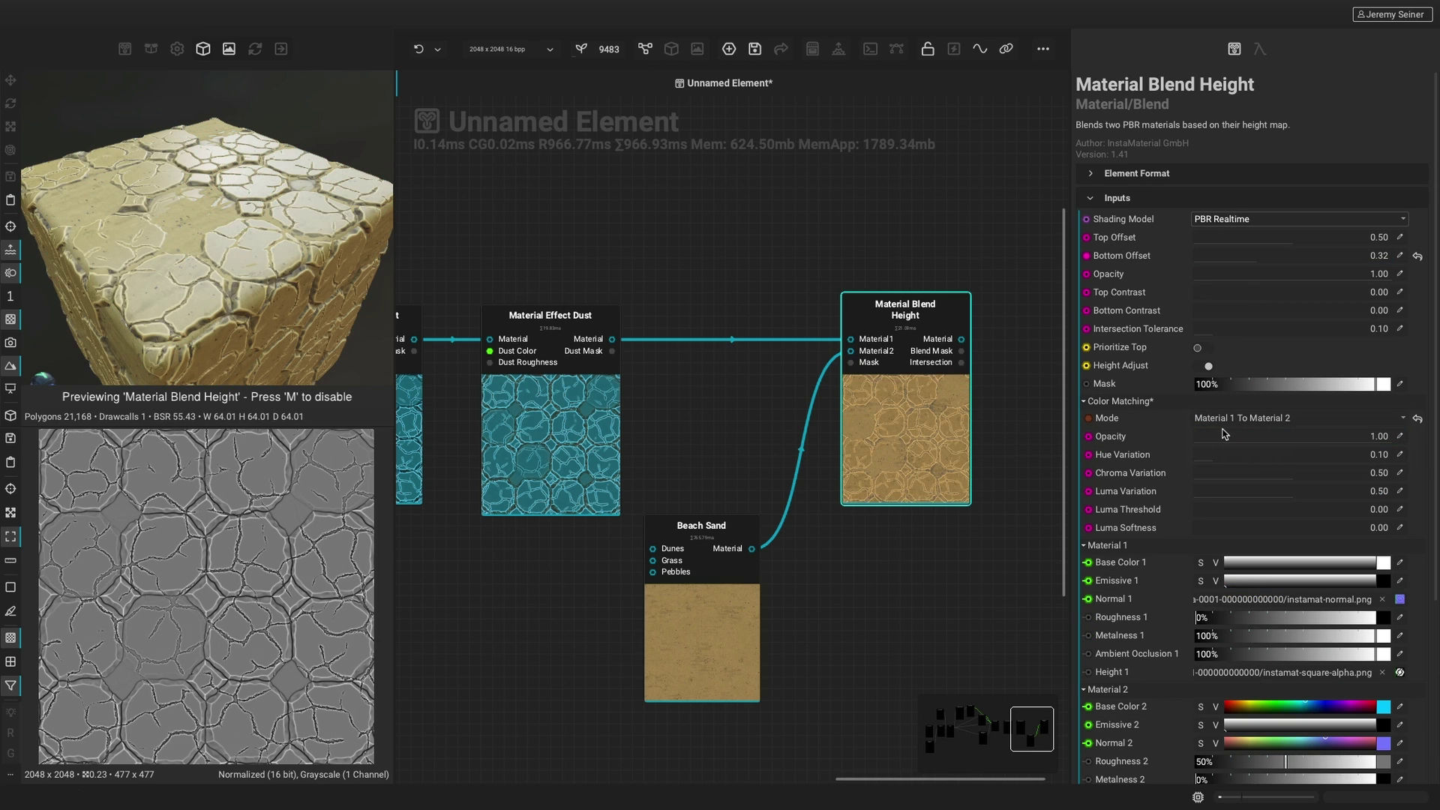
left_click_drag(1382, 443, 1277, 444)
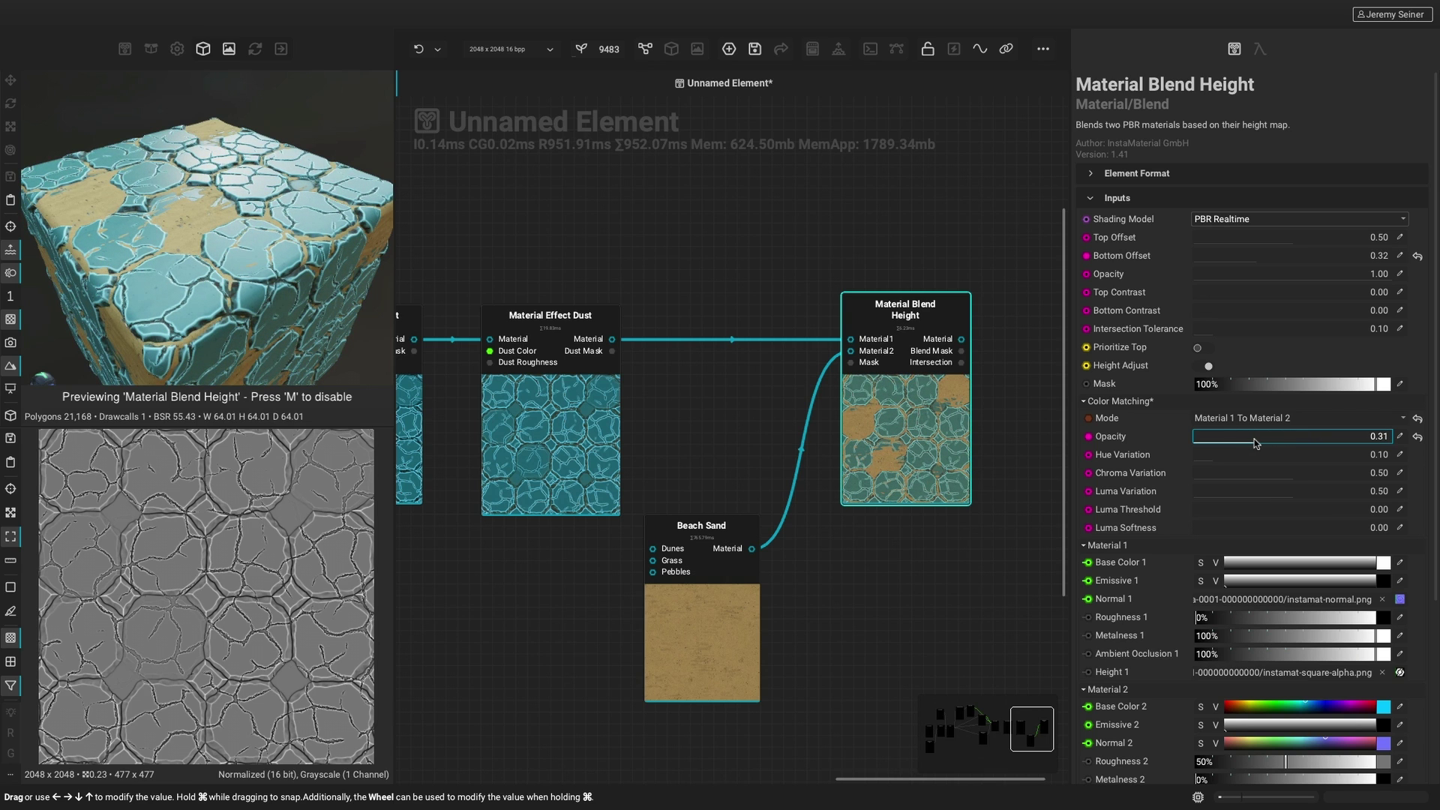
Expose Material Blend Height's Base Color, Normal, Roughness, Metalness, Ambient Occlusion and Height as graph outputs
right_click_drag(1025, 421, 1022, 374)
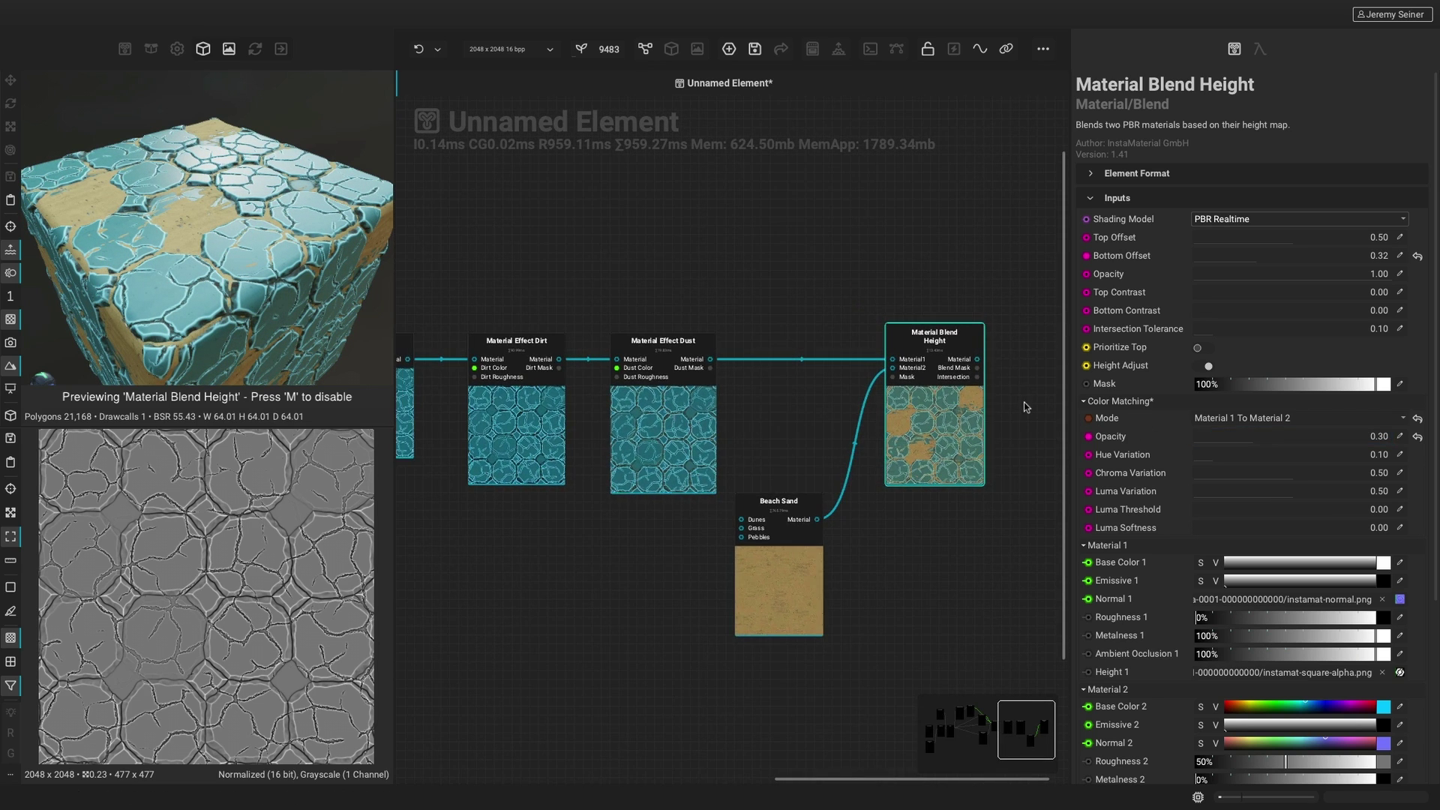
middle_click_drag(1024, 403, 880, 403)
right_click(803, 413)
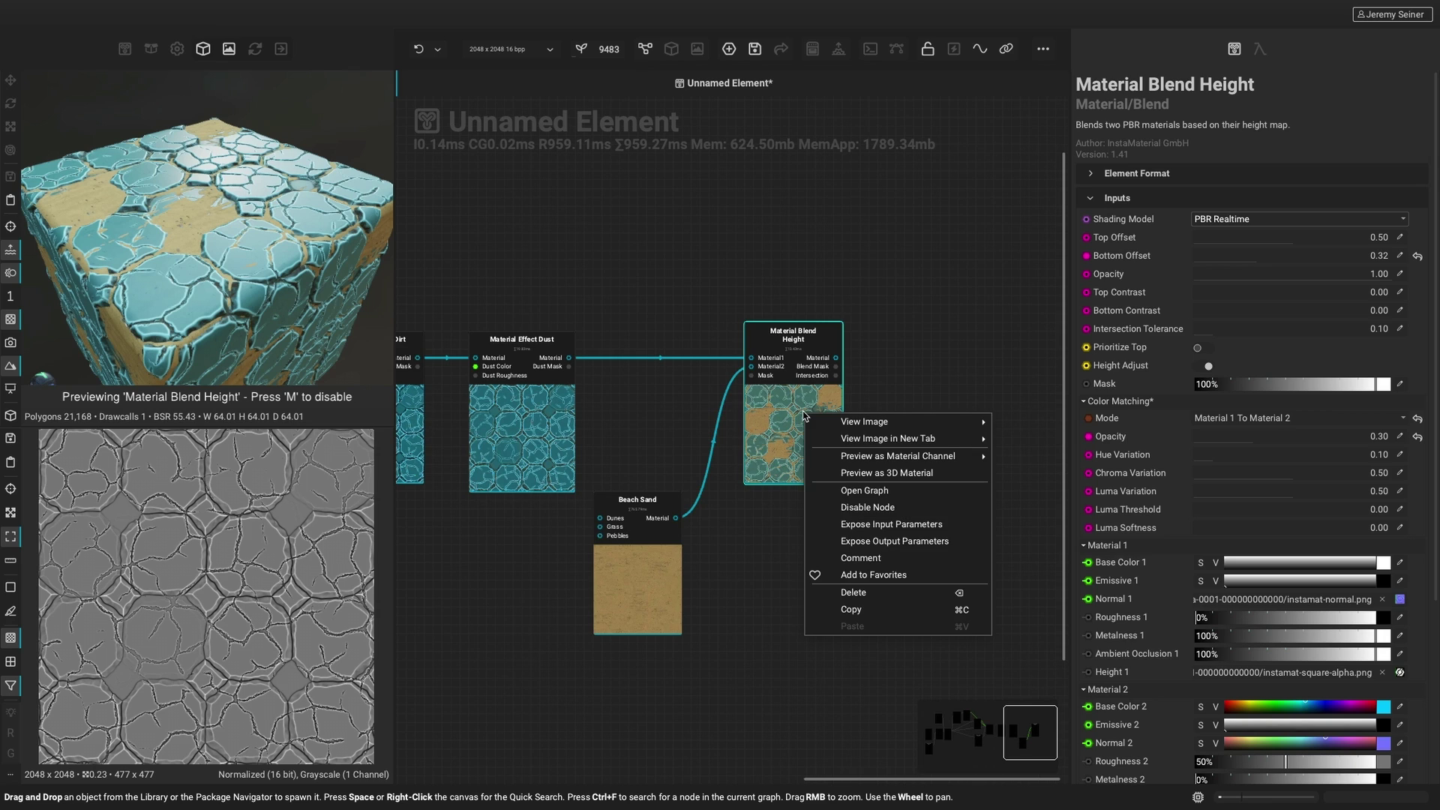
left_click(890, 540)
left_click(893, 321)
left_click(893, 356)
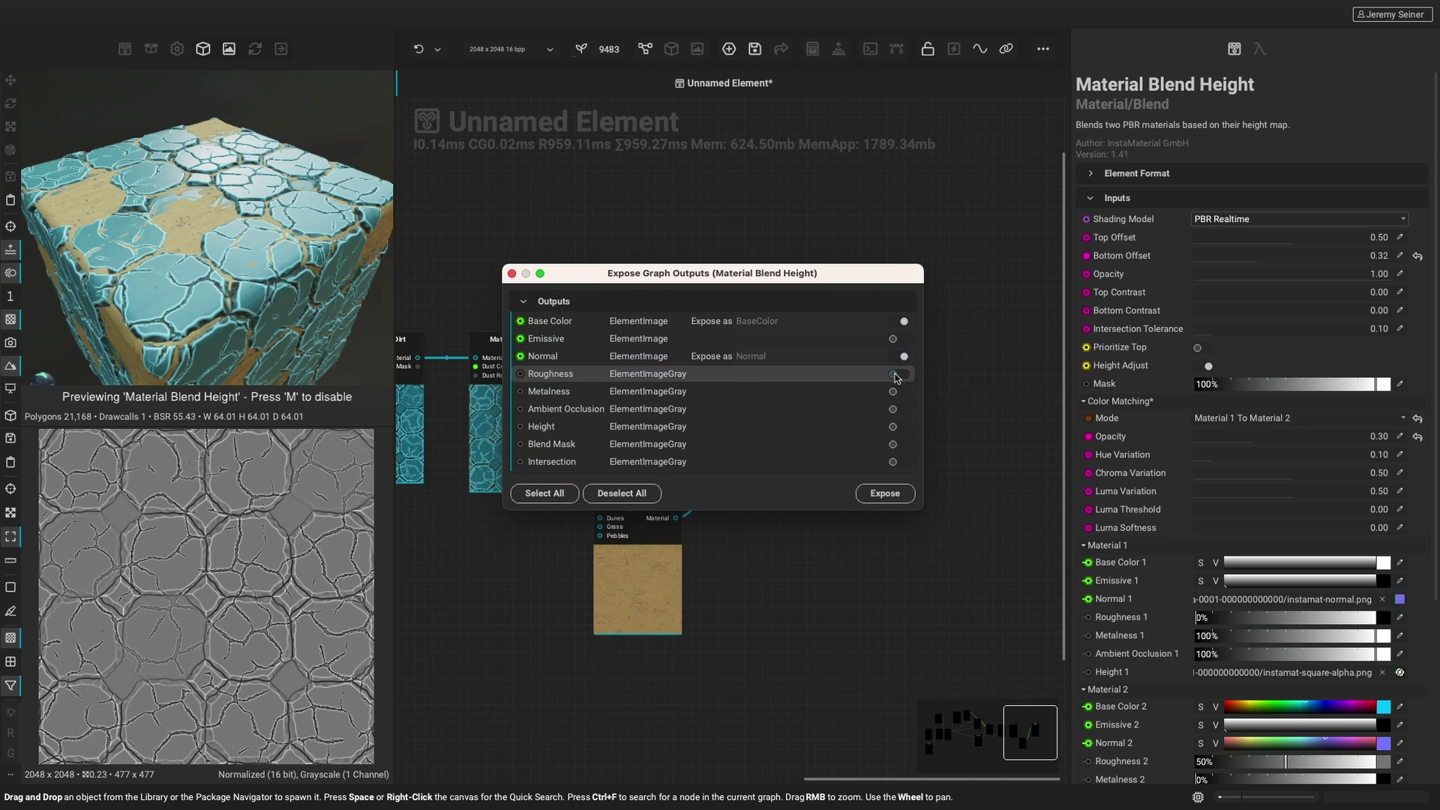
left_click(893, 373)
left_click(893, 391)
left_click(893, 409)
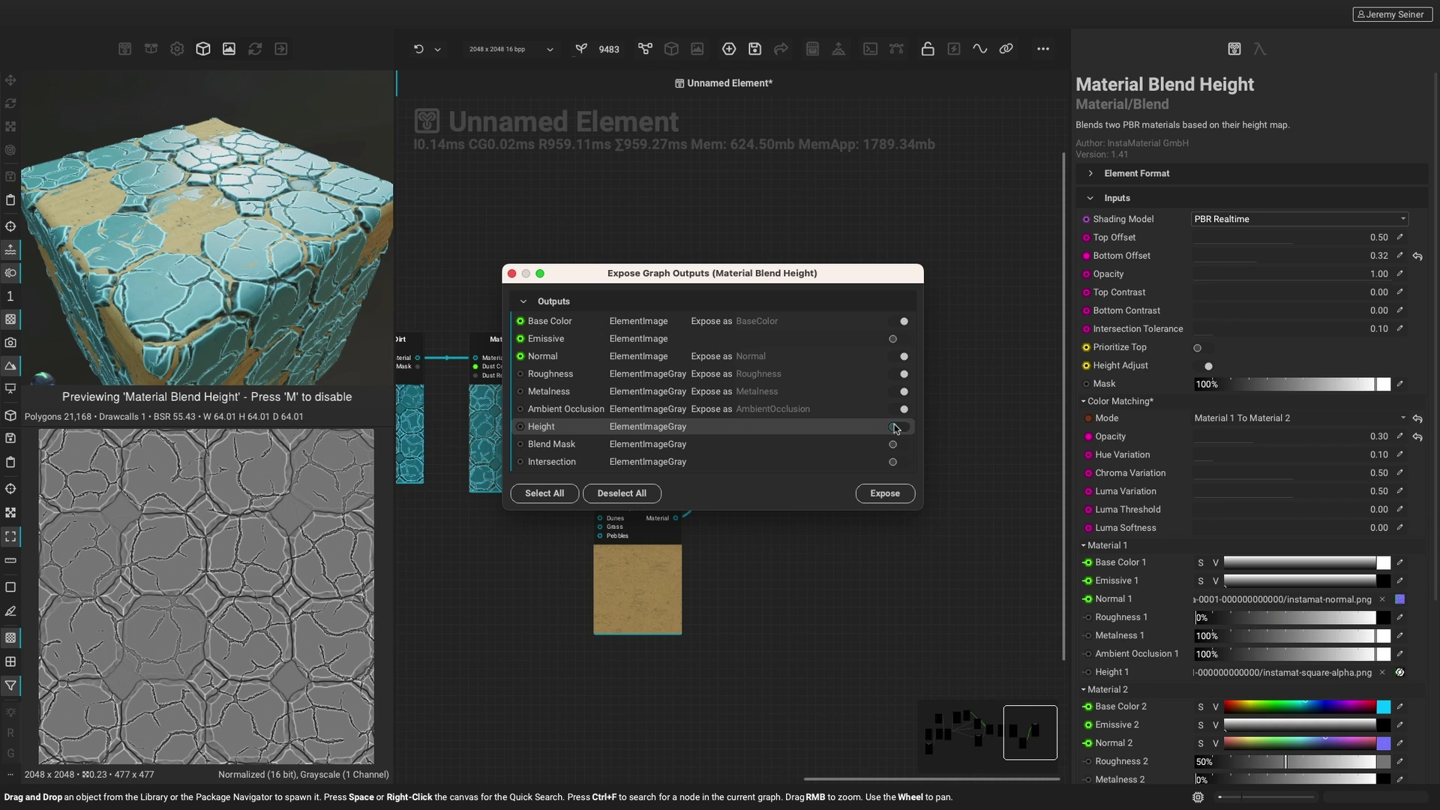
left_click(885, 493)
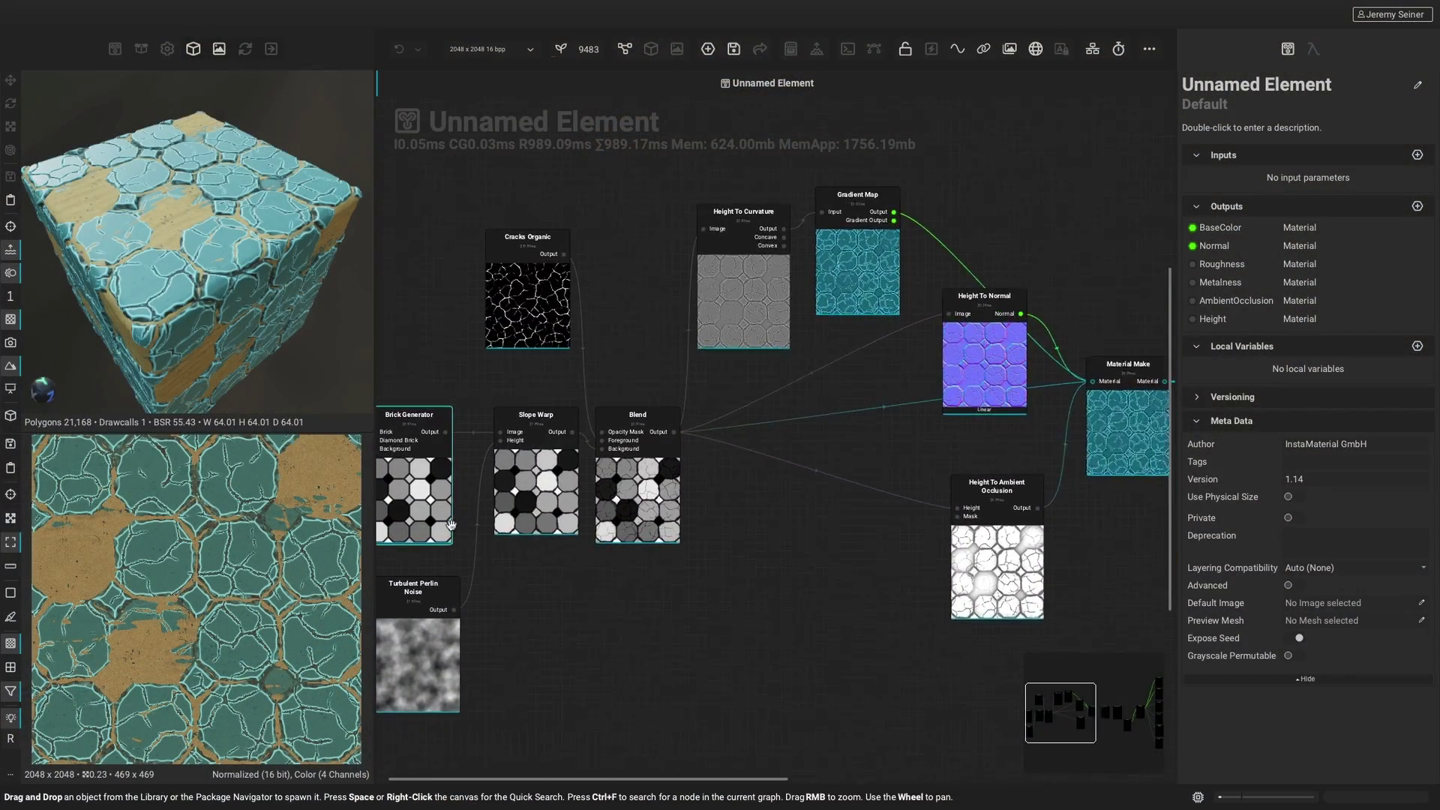
Randomize the graph's seed several times to generate new brick and sand variations
left_click(450, 446)
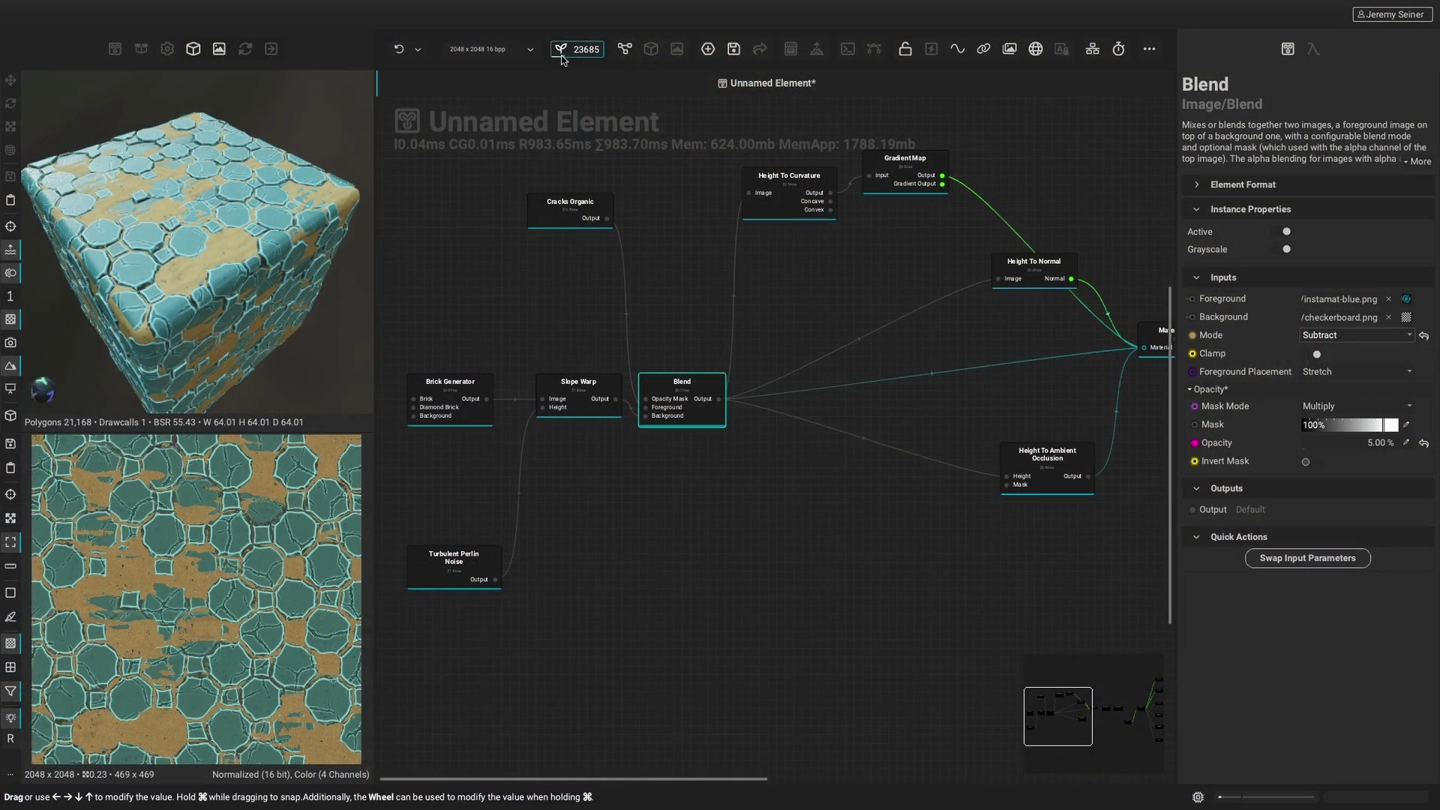
left_click(561, 54)
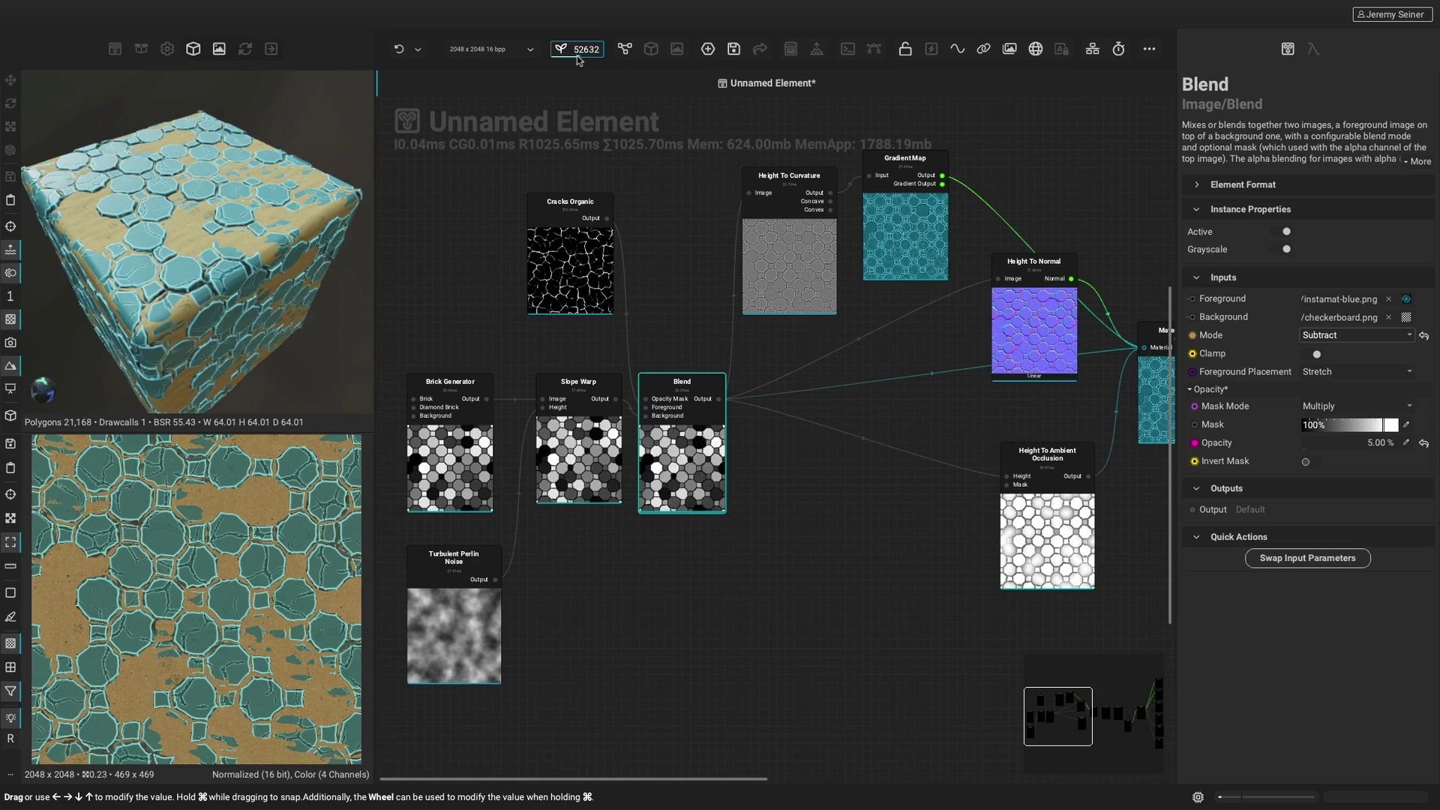
left_click(561, 53)
left_click(560, 51)
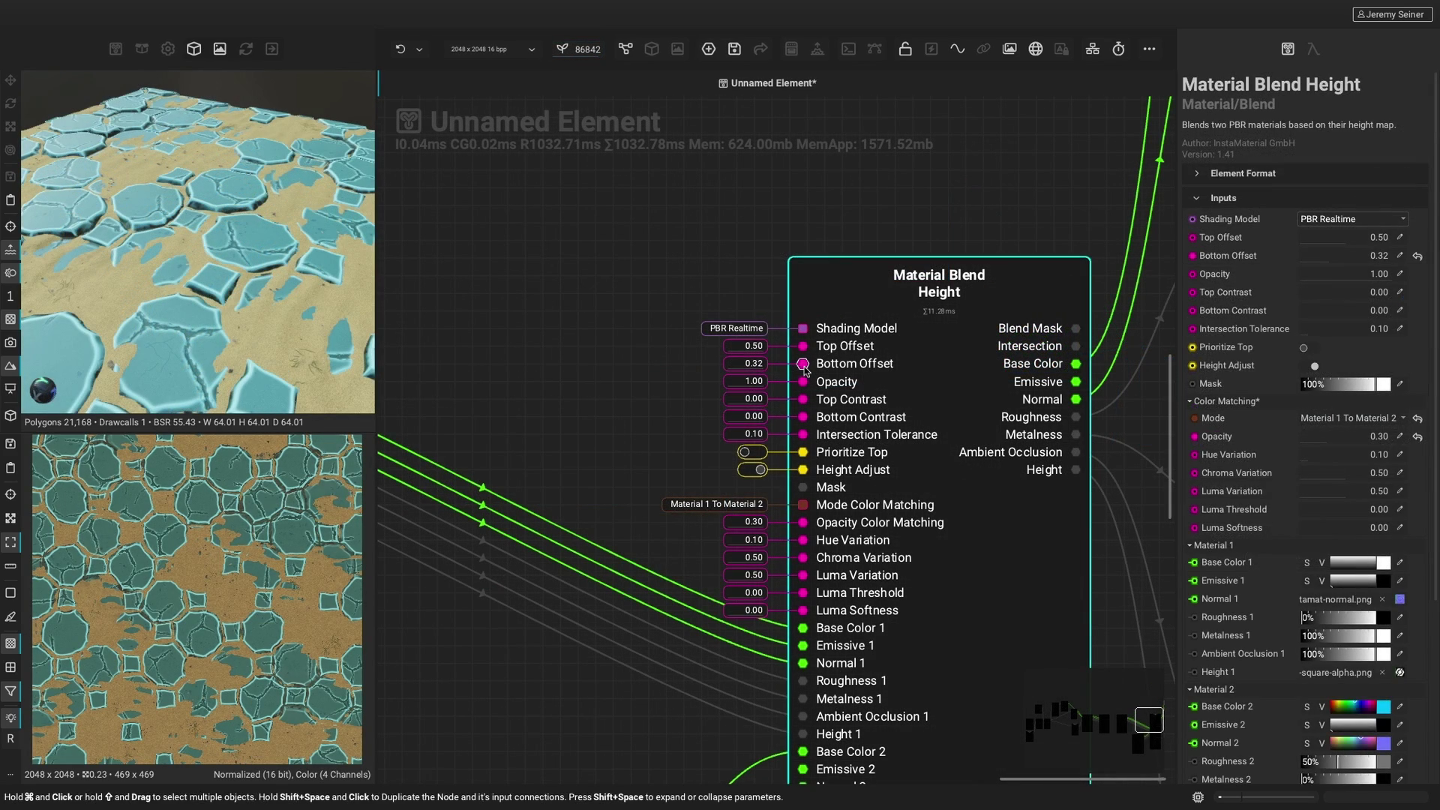
Expose Material Blend Height's Bottom Offset as a graph input named Sand Amount and set it to 0.27
left_click_drag(802, 364, 572, 349)
type("Sand Amount")
key("Return")
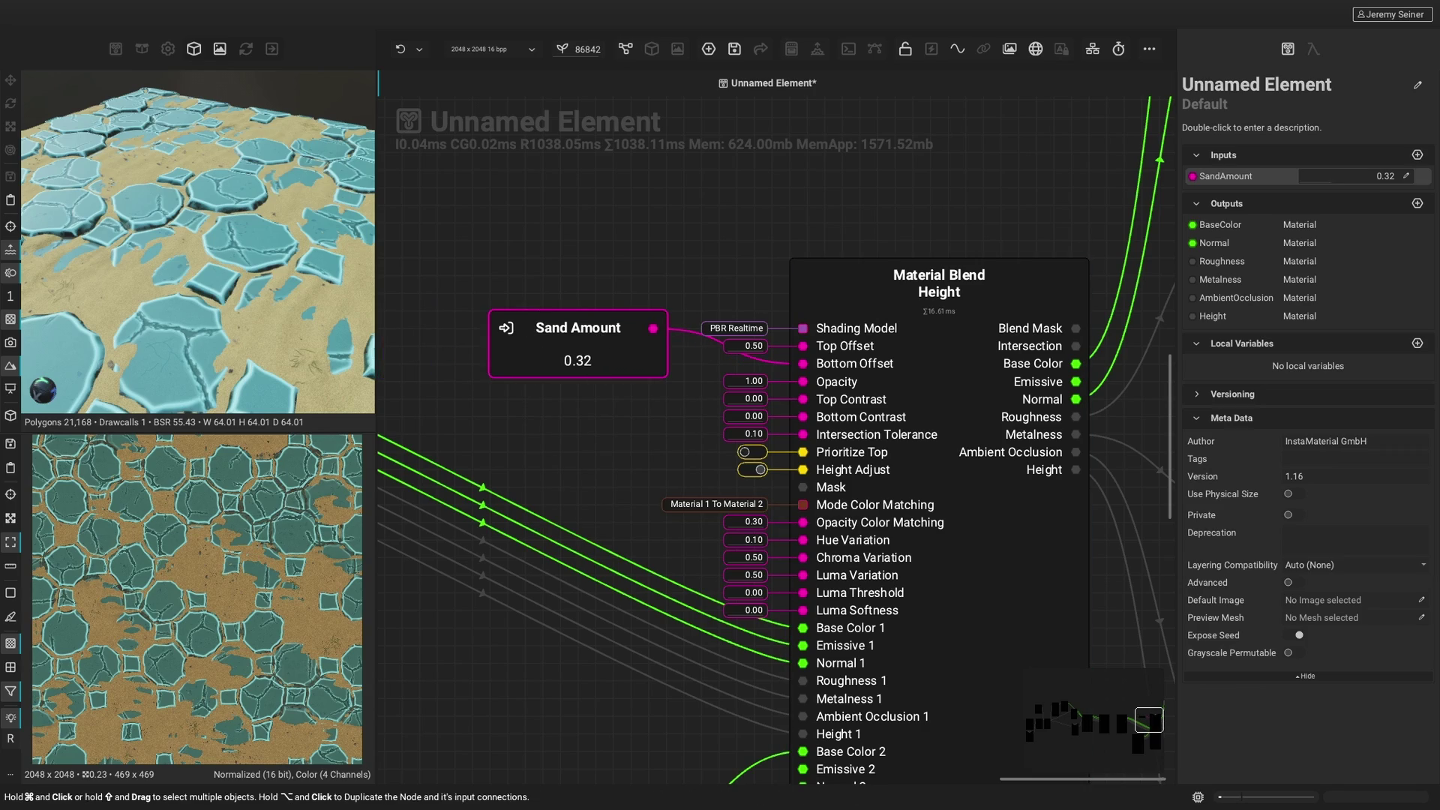
left_click_drag(1332, 177, 1322, 190)
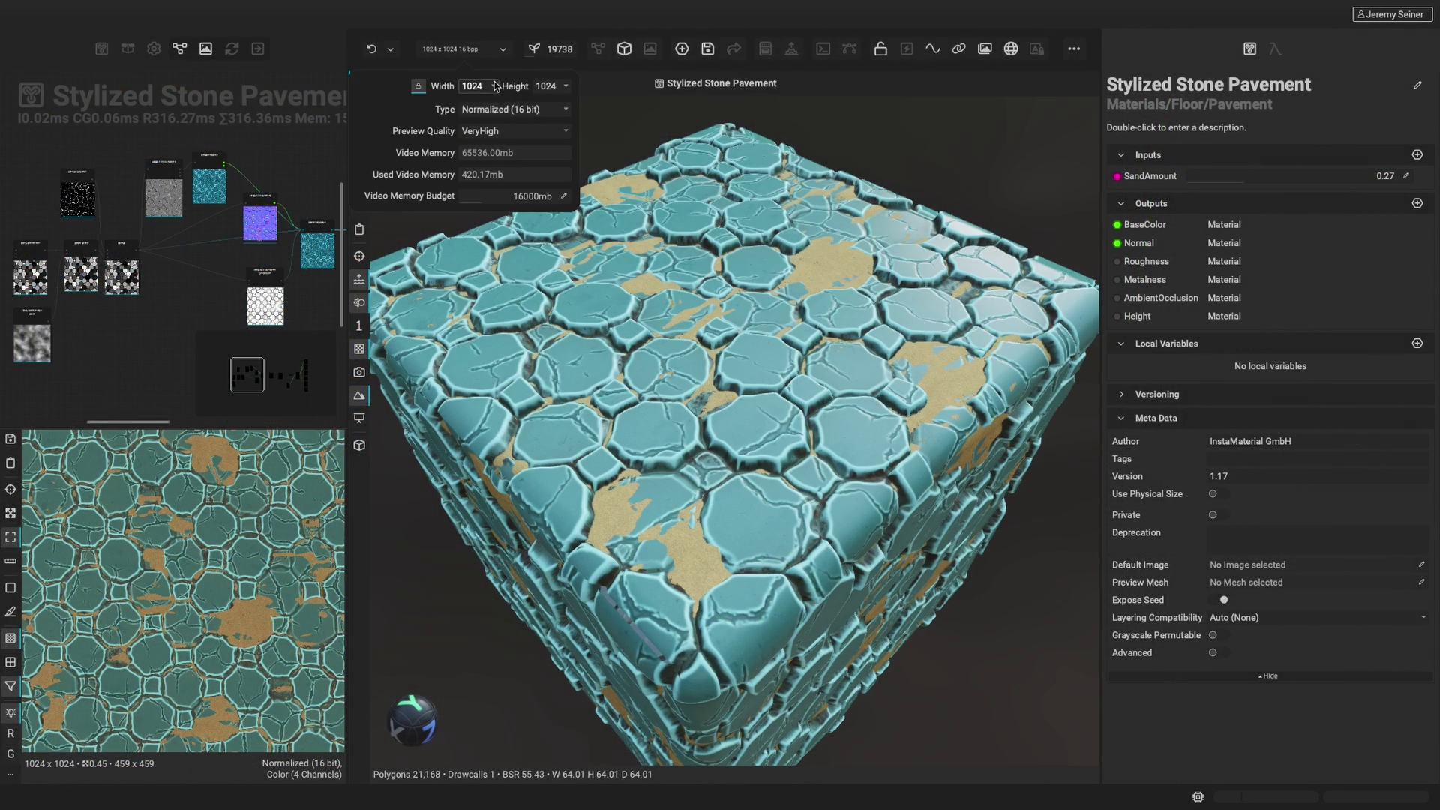
Try the Stylized Stone Pavement at 256 × 256 resolution, and raise its resolution to 2048
left_click(495, 86)
left_click(493, 60)
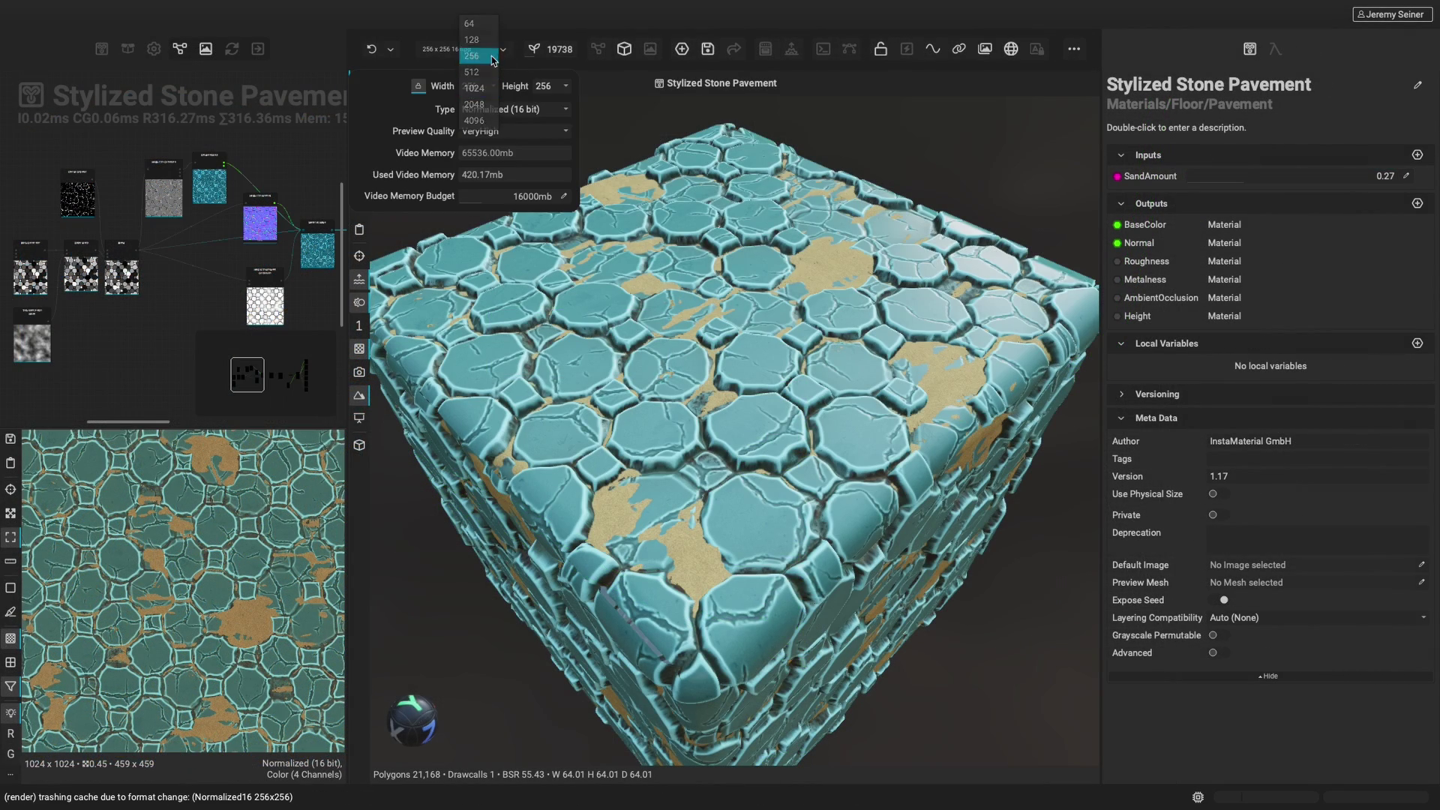
left_click(495, 88)
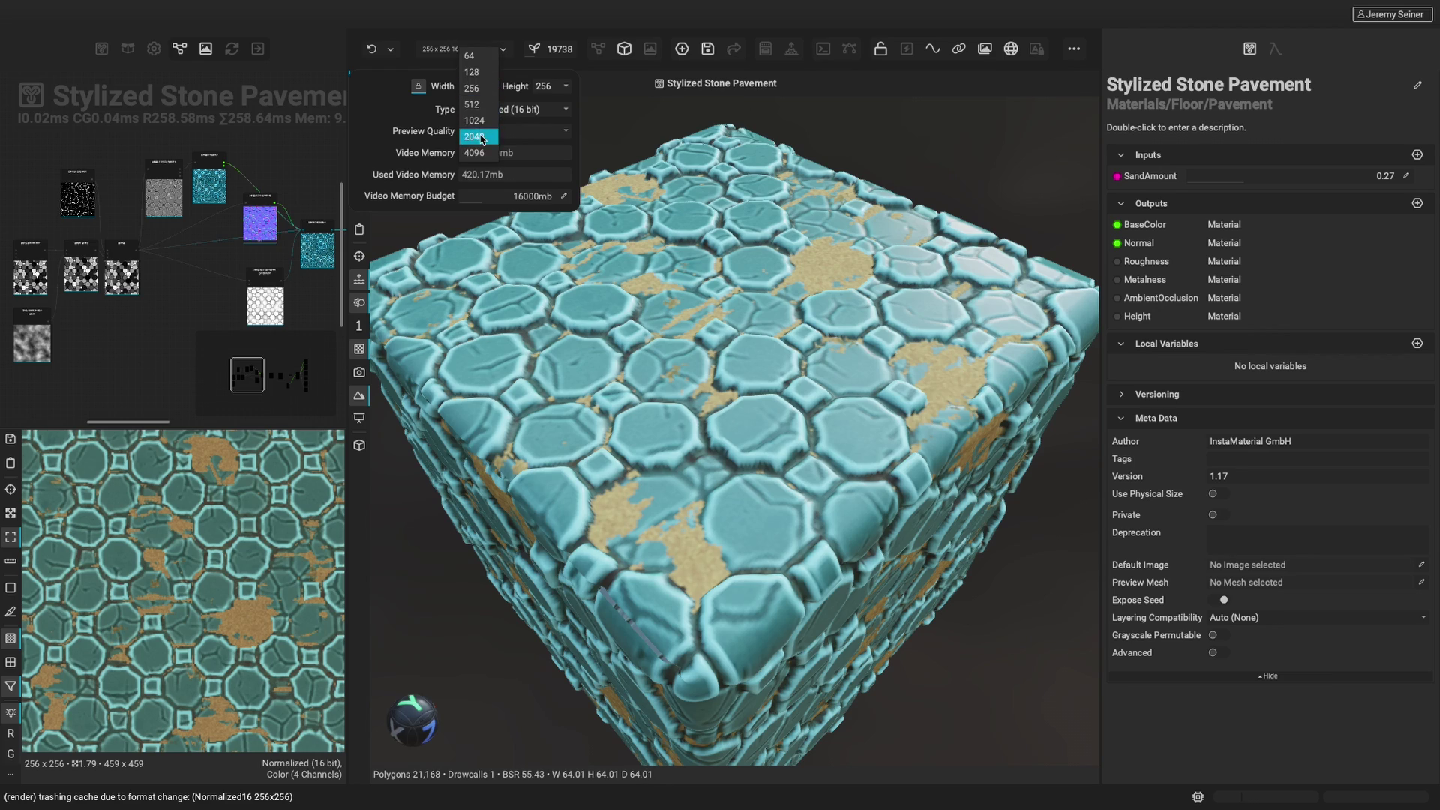
left_click(481, 137)
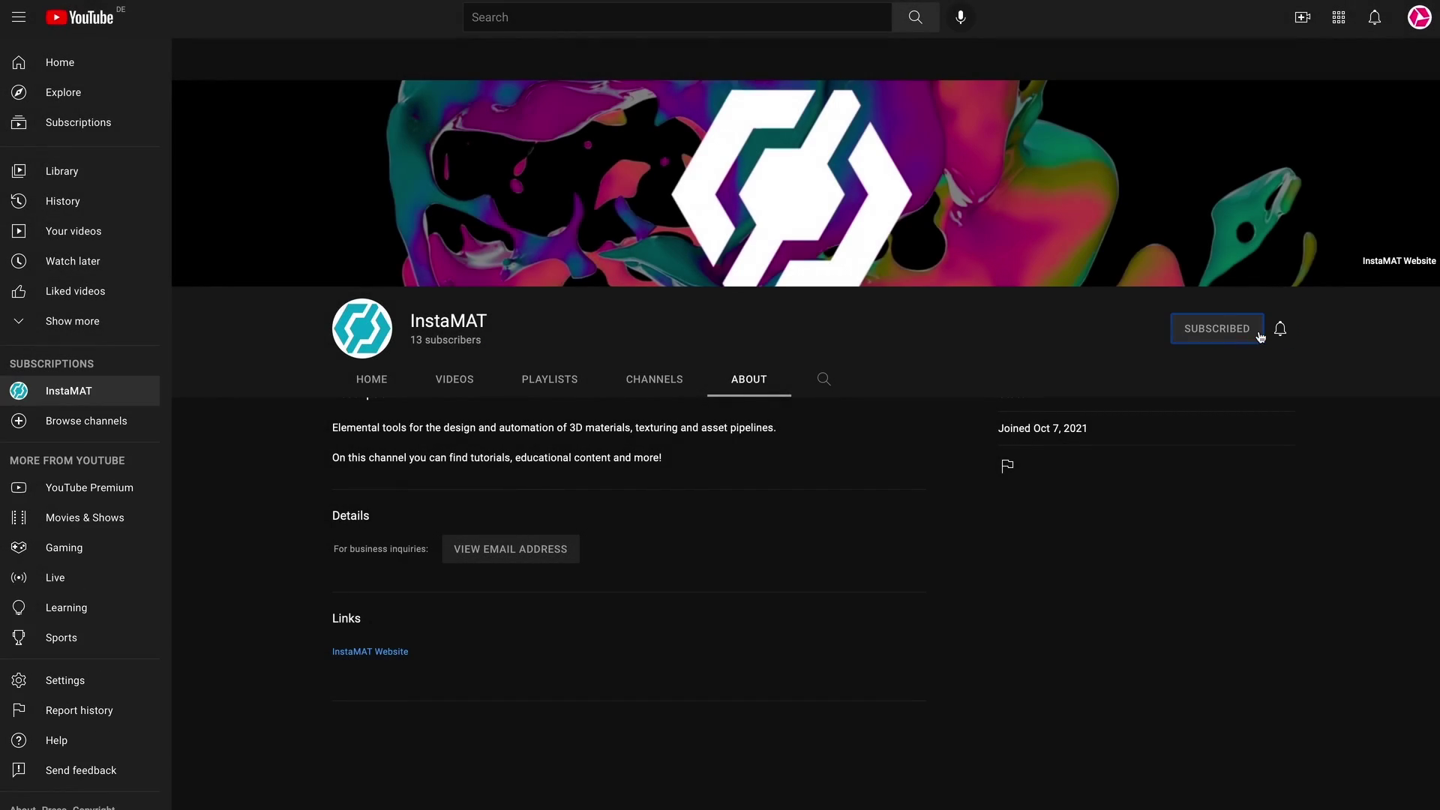
On YouTube, turn on all notifications for the subscribed InstaMAT channel
left_click(1284, 330)
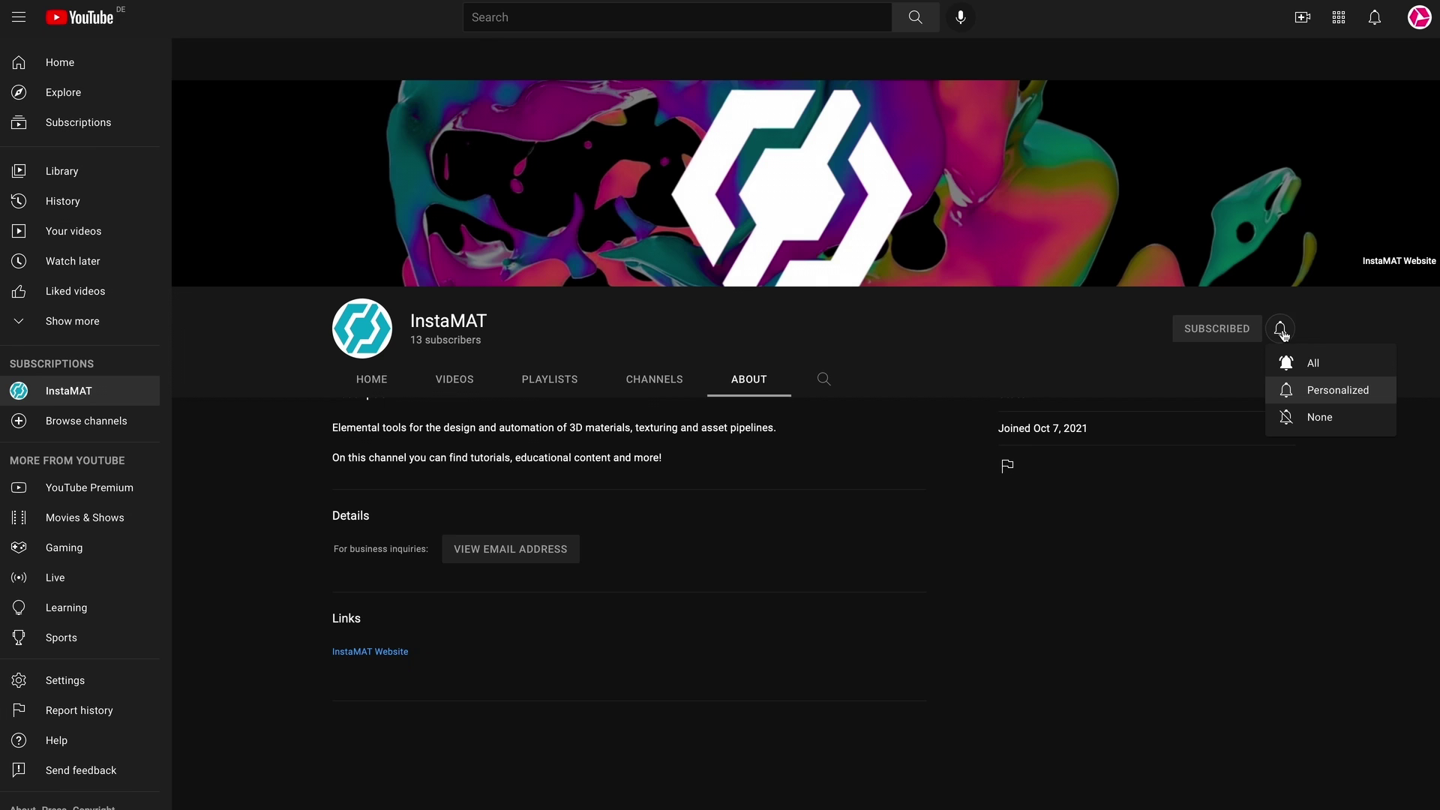
left_click(1329, 364)
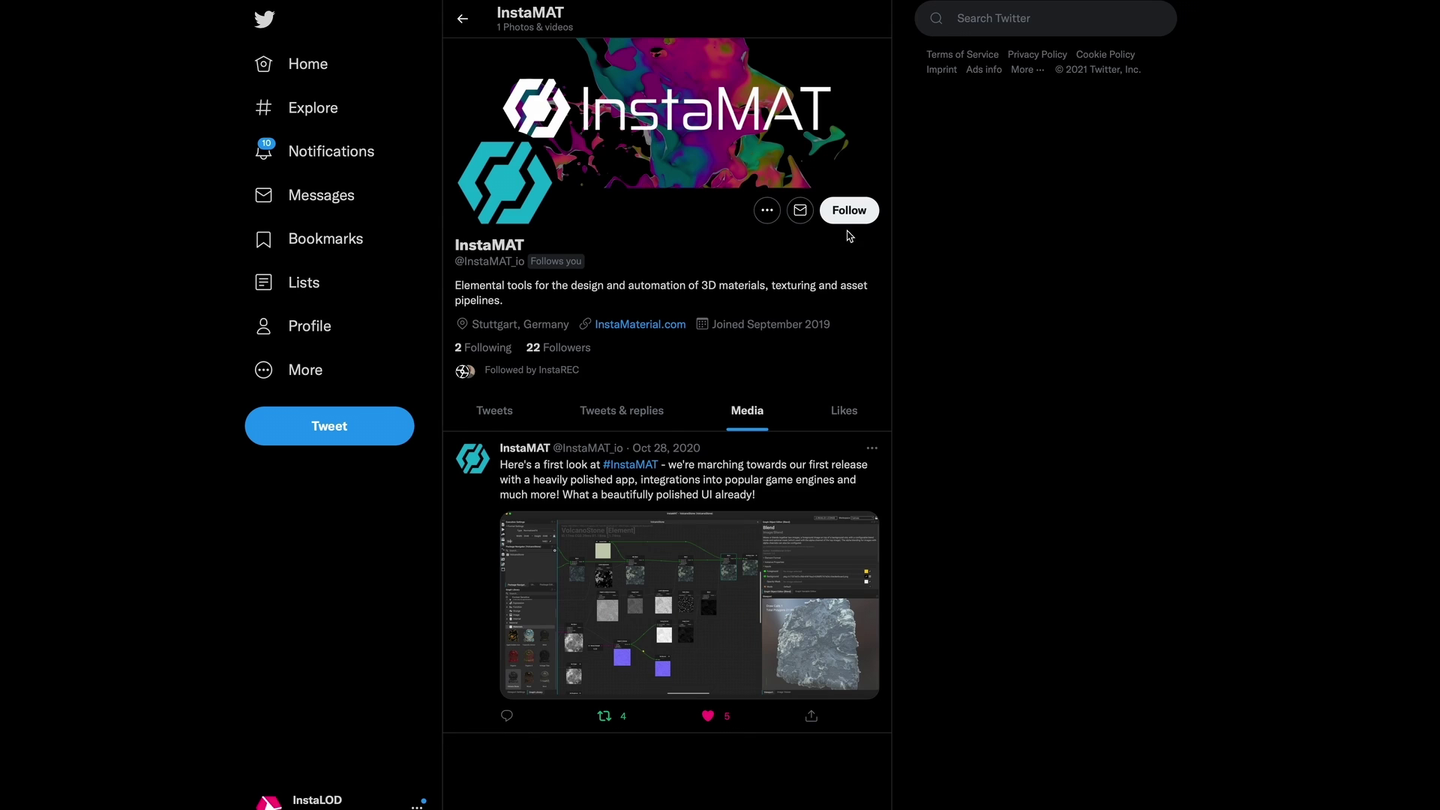
On Twitter, follow the InstaMAT profile and turn on its notifications
left_click(849, 212)
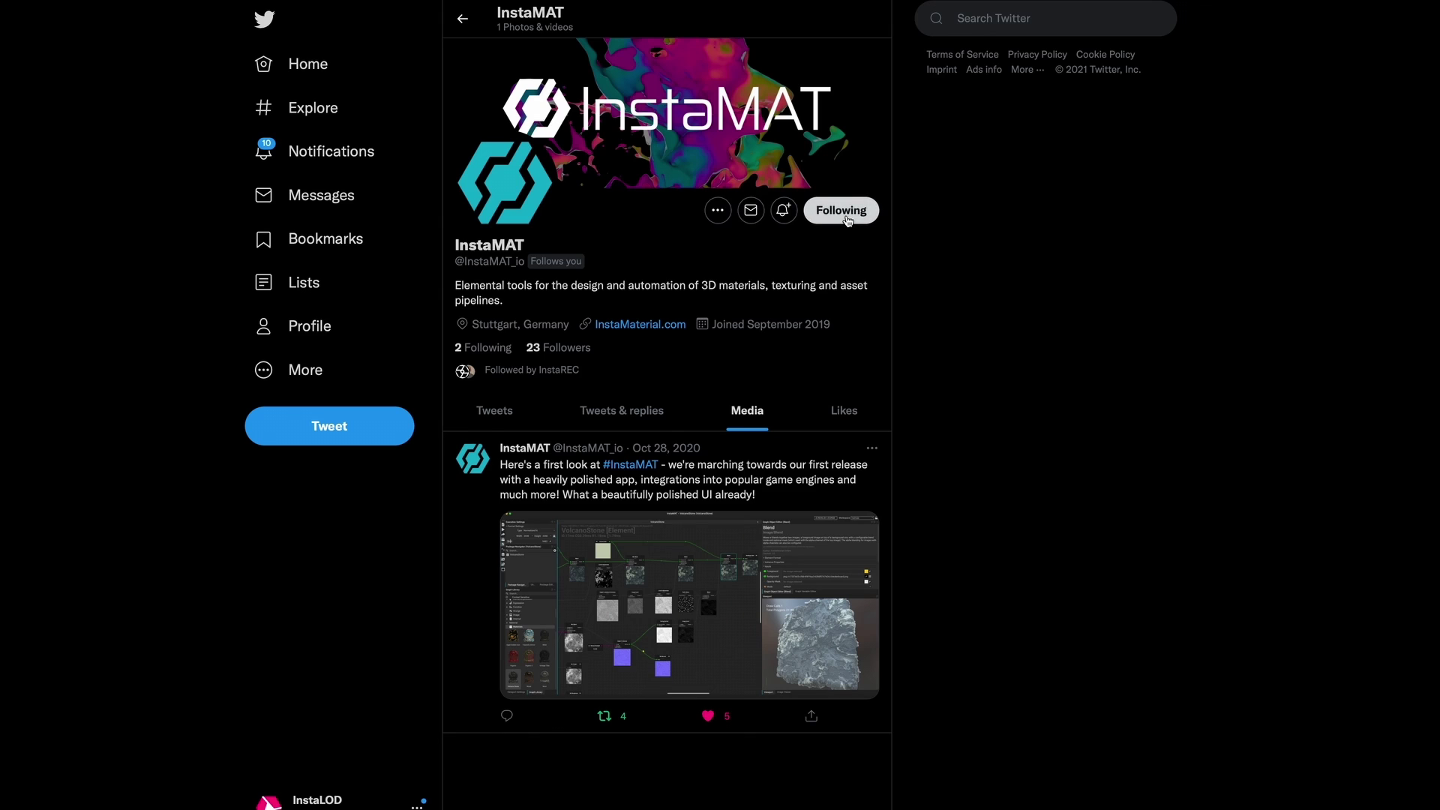
left_click(787, 213)
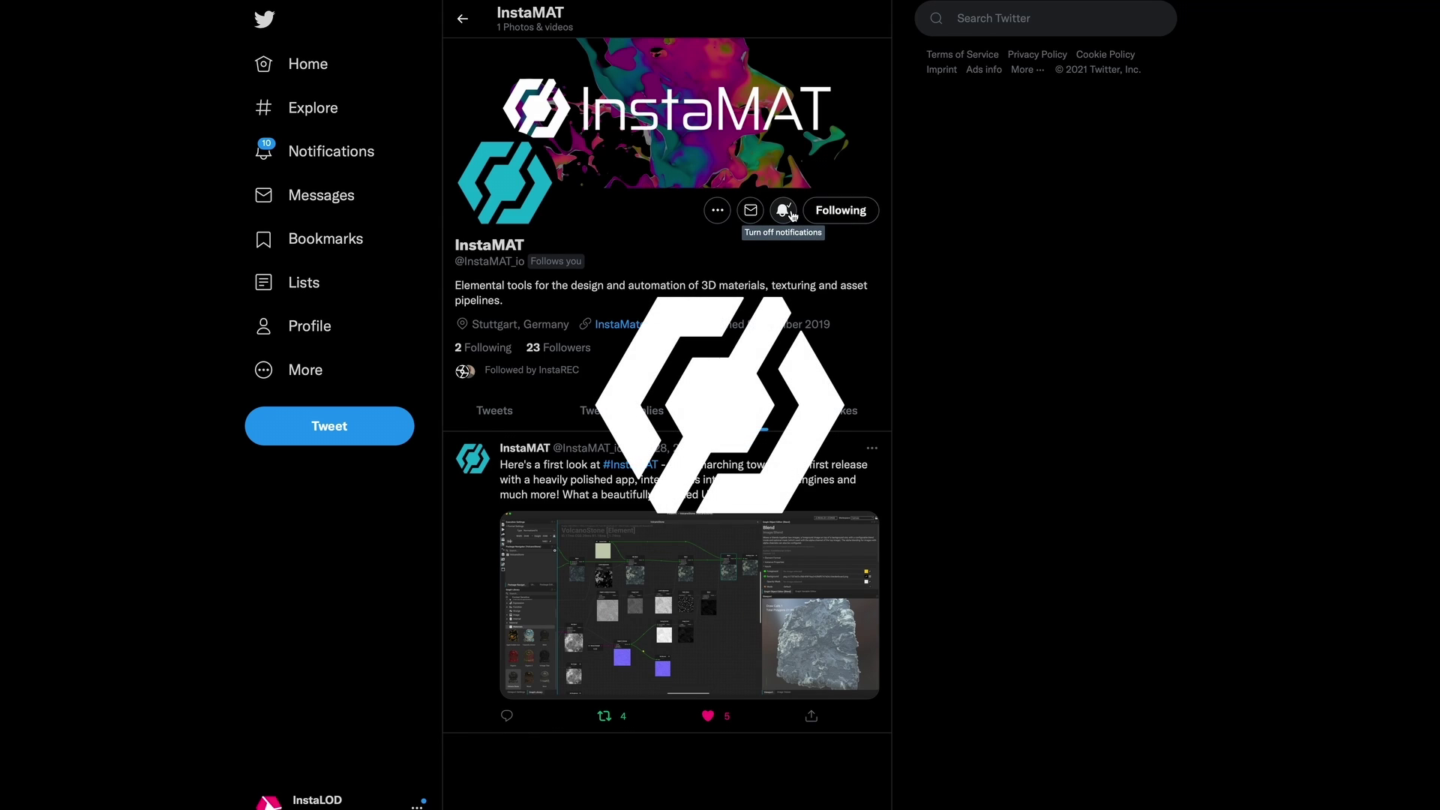